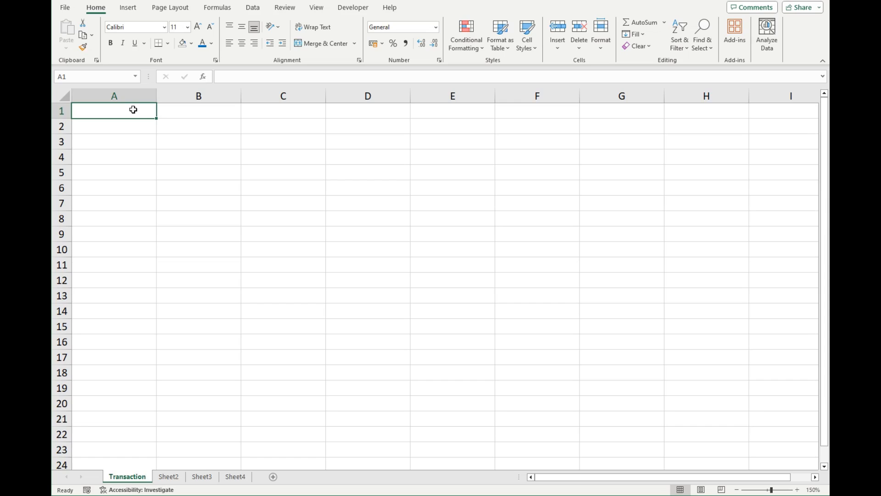
Enter the headers Stock Code, Excel Price, Google Price and Yahoo Price in cells A1 to D1 of the Transaction sheet.
text(Stock Code)
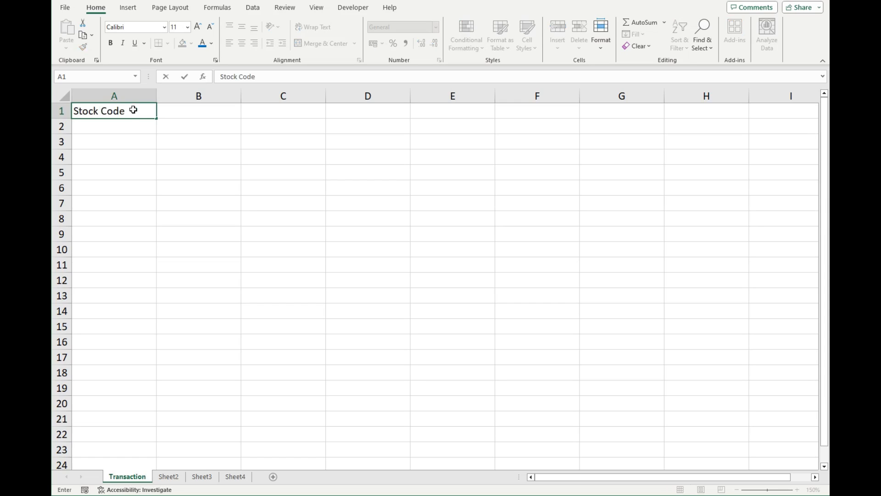
key(Tab)
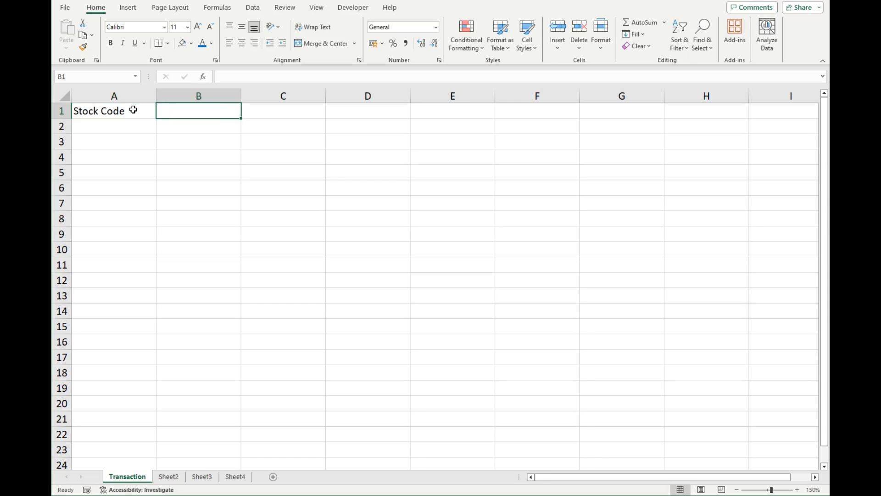
text(Excel P)
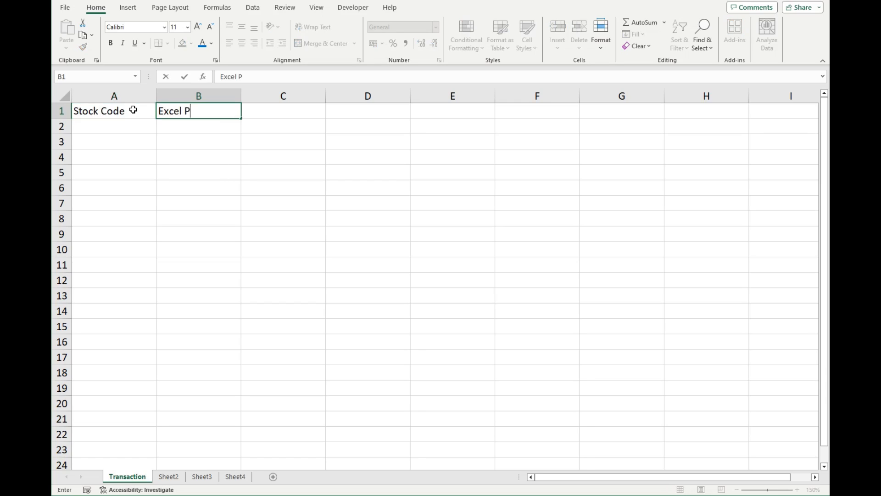
text(rice)
key(Tab)
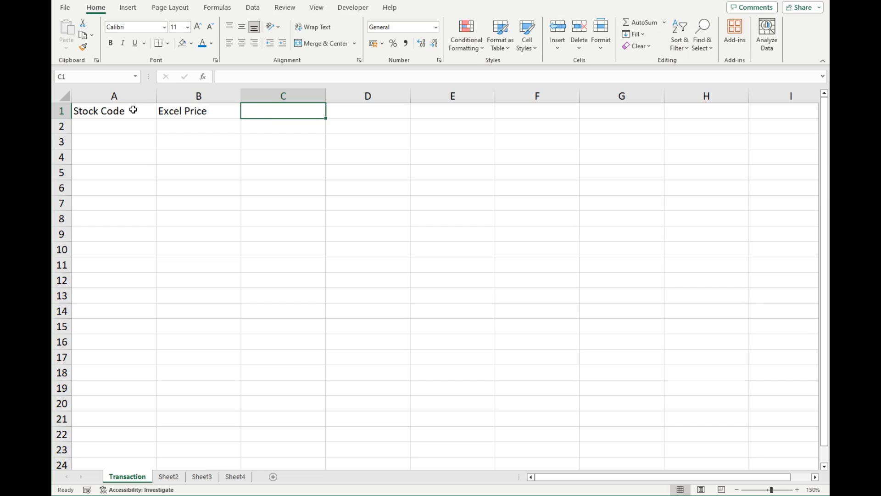
text(Google PRic)
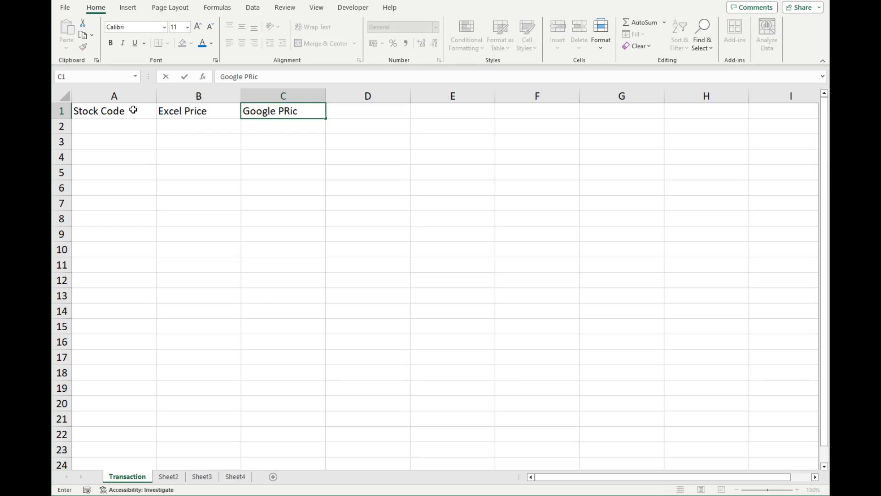
key(BackSpace)
key(BackSpace)
key(BackSpace)
text(rice)
key(Tab)
text(Yahoo)
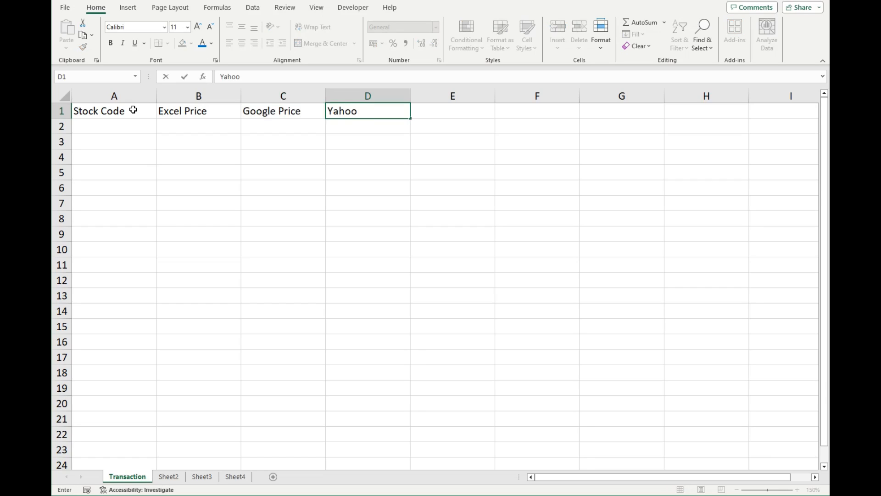
text( Price)
click(134, 123)
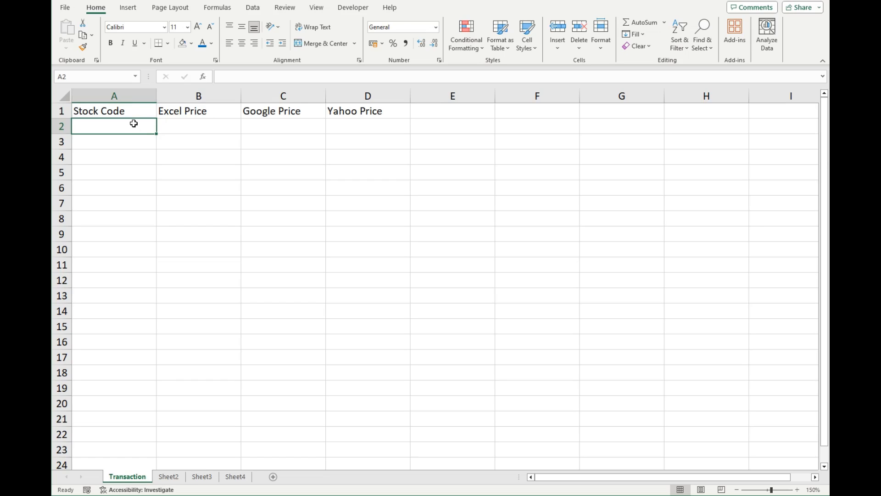
Rename Sheet2 as ExcelData.
right_click(168, 477)
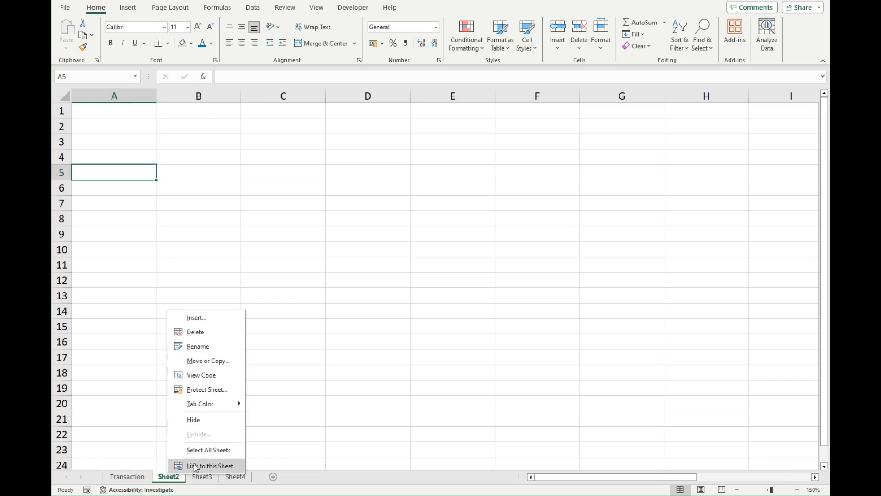
click(212, 345)
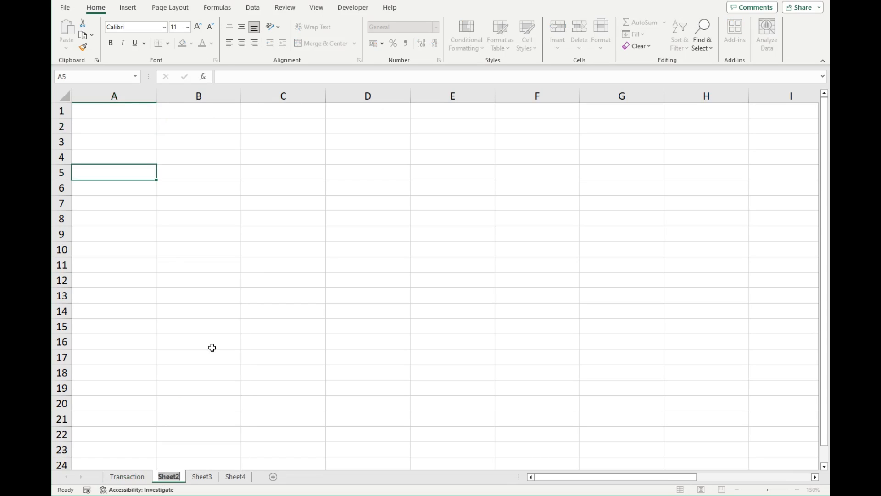
text(E)
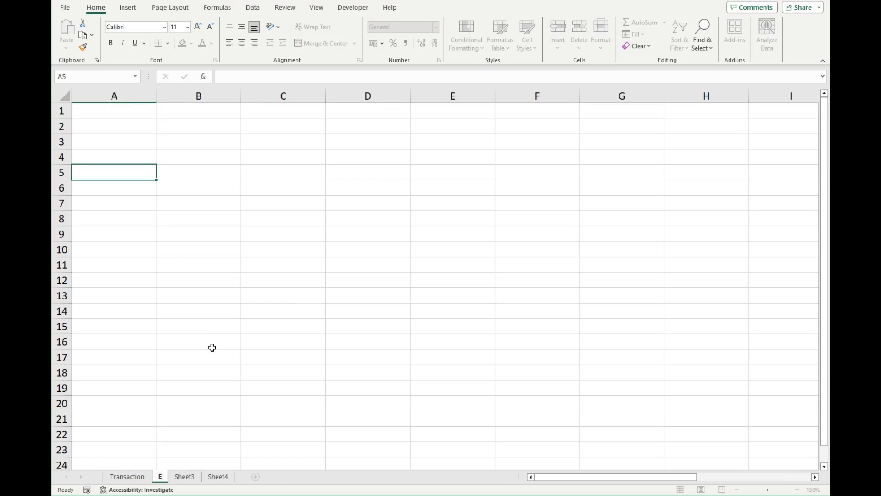
text(xcelData)
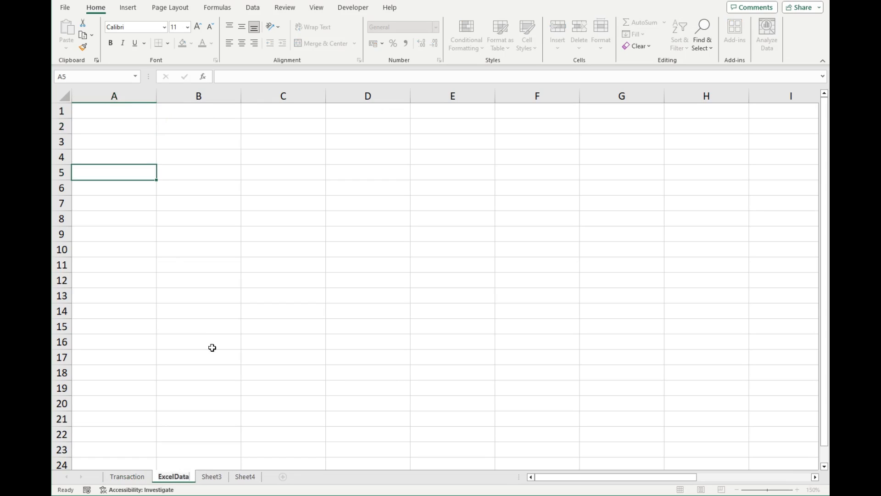
Enter the headers Stock Code, Stock Name and Current Price in cells A1 to C1 of ExcelData and widen column B to nearly three times its width.
click(131, 111)
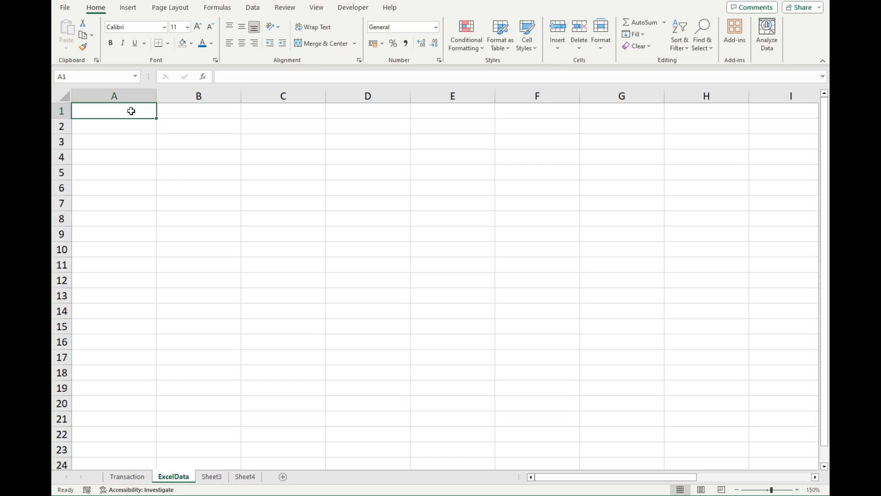
text(S)
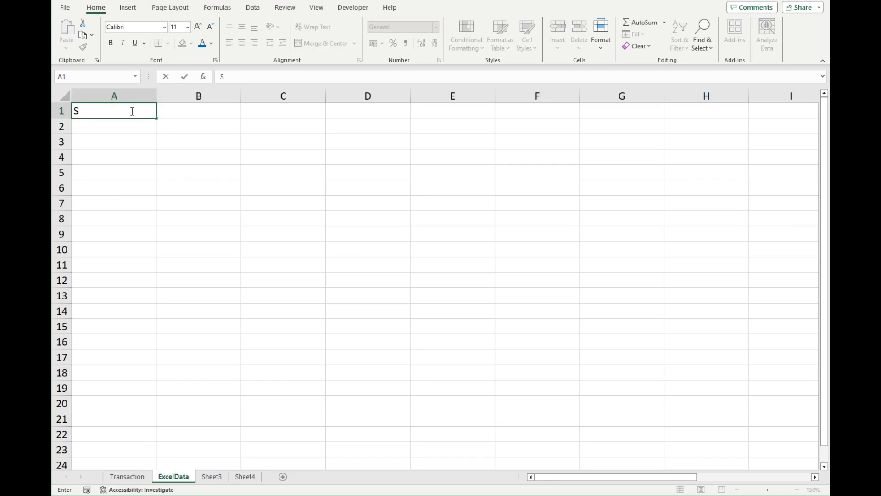
text(ot)
key(BackSpace)
key(BackSpace)
text(tock Code)
key(Tab)
text(Stock )
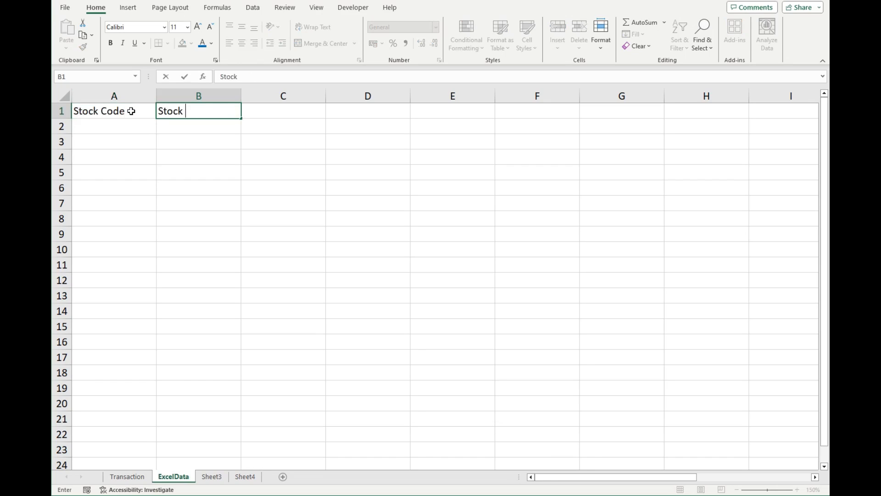
text(Name)
key(Tab)
text(Curr)
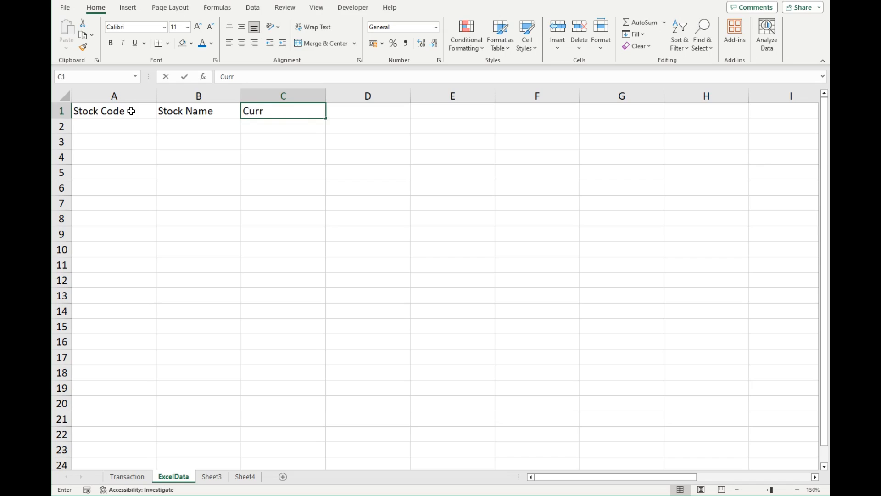
text(ent Price)
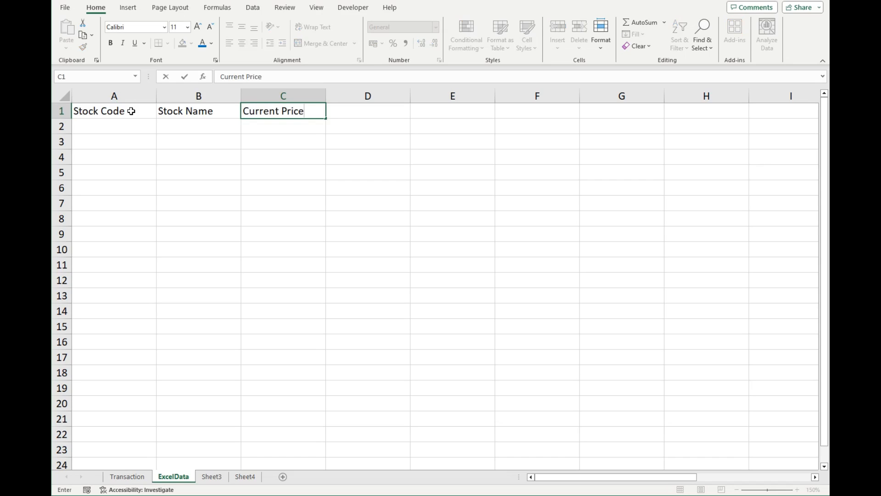
click(201, 126)
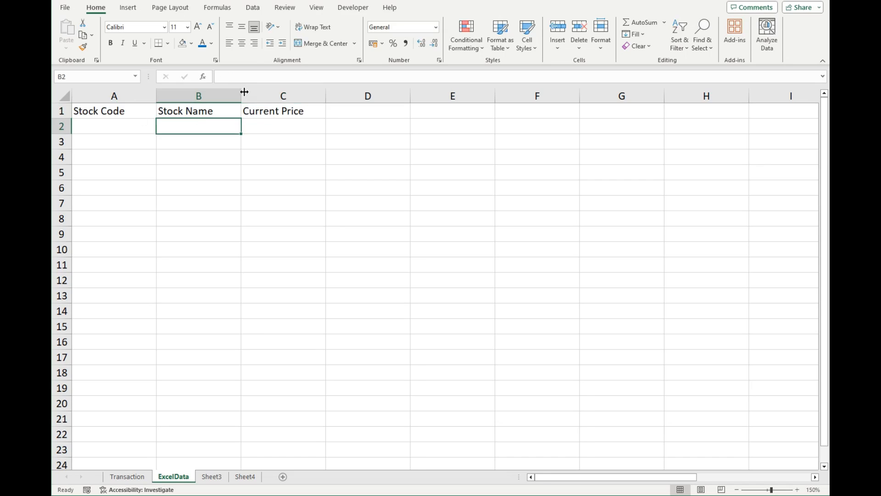
drag(244, 92, 407, 92)
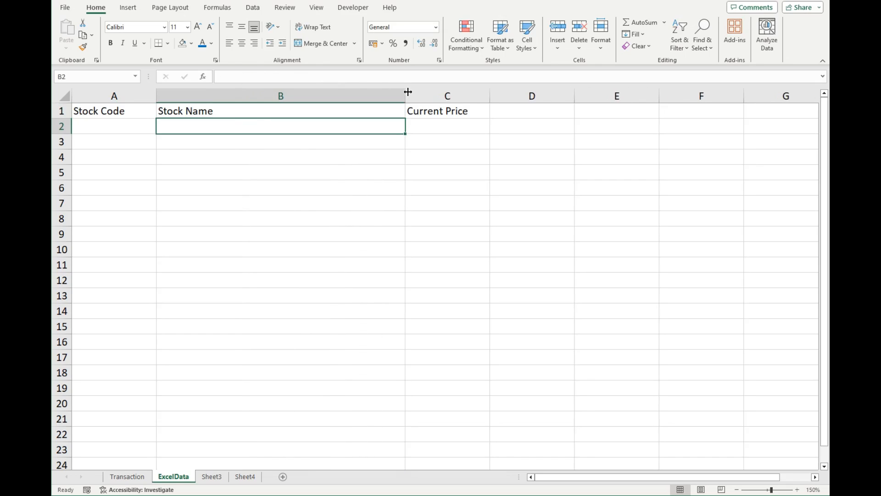
Enter the stock code AAPL in cell A2 and XNAS:AAPL as its stock name in B2.
click(114, 126)
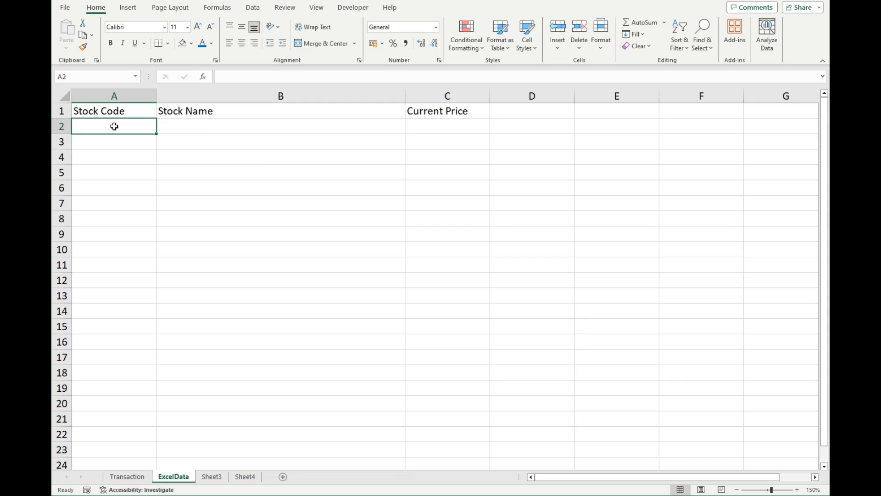
text(AAPL)
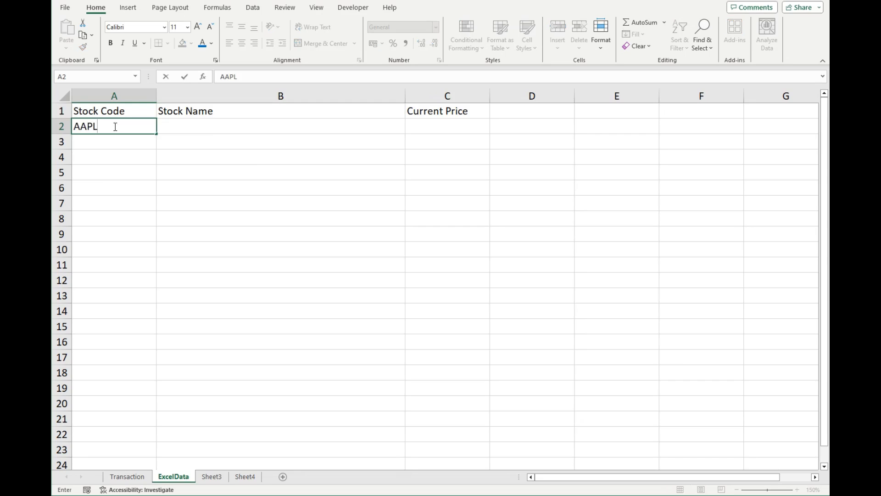
key(Tab)
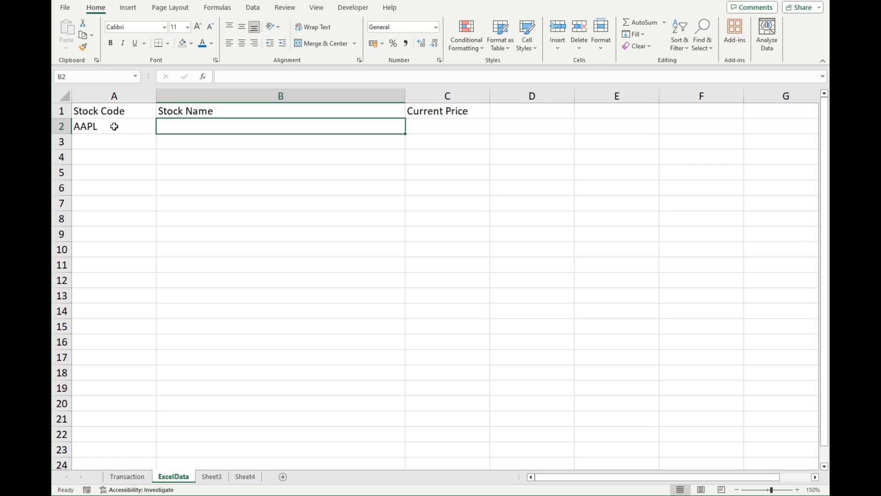
text(XNAS)
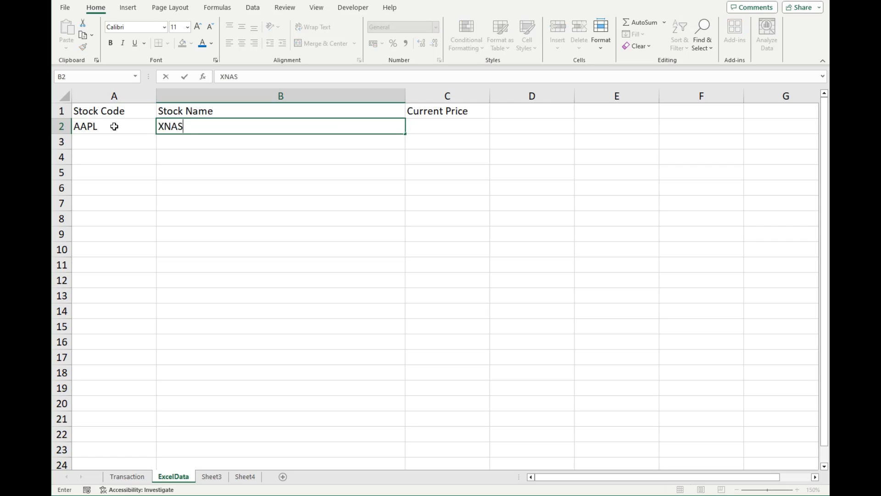
text(:AAPL)
key(Tab)
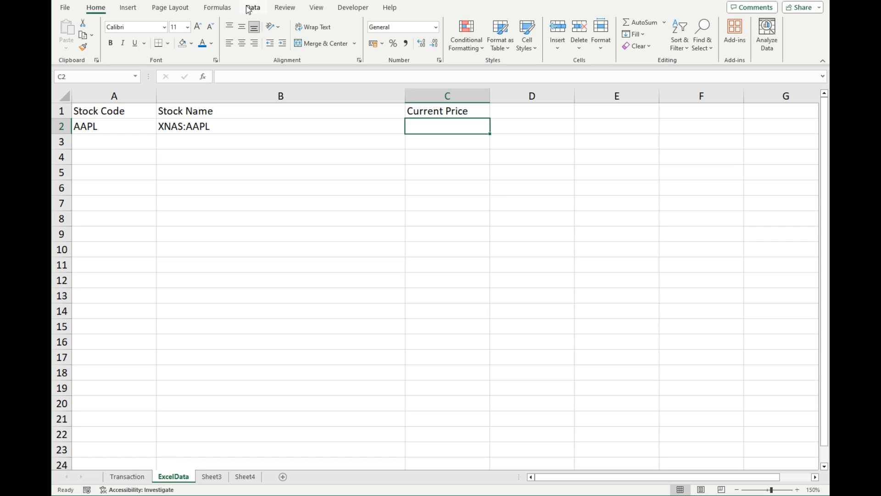
Convert cell B2 to the Stocks data type and dismiss the financial disclaimer.
click(252, 8)
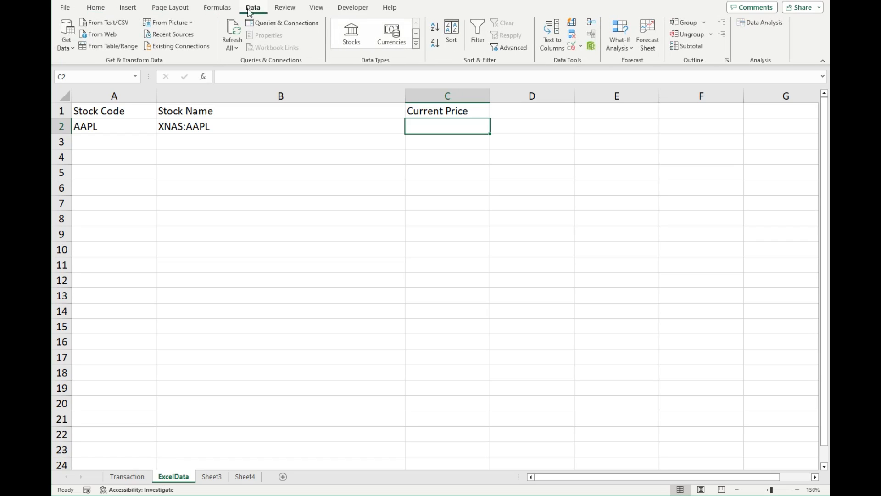
click(252, 126)
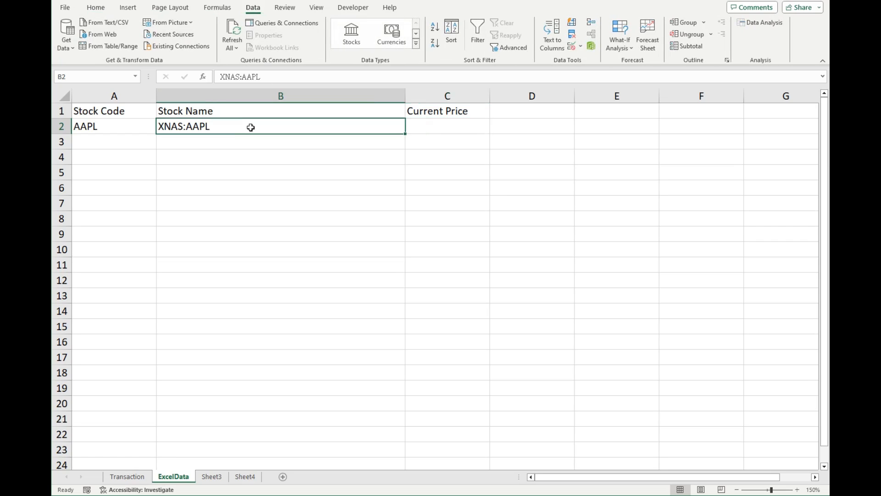
click(351, 33)
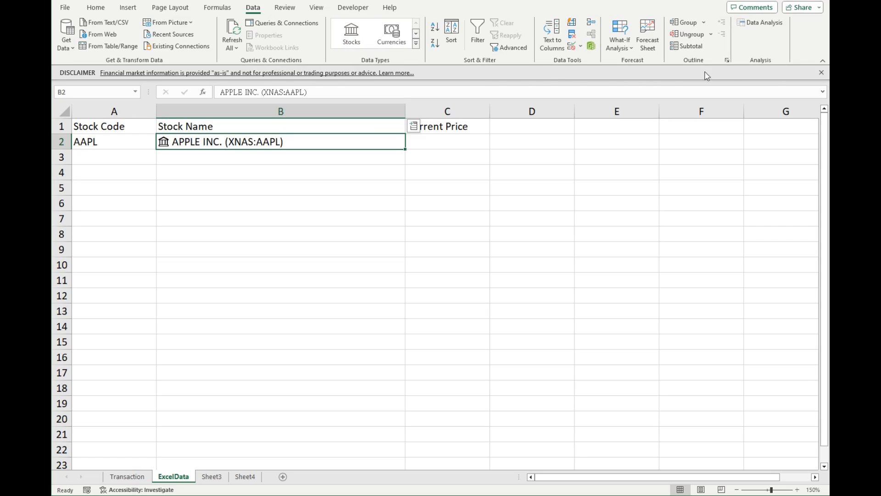
click(821, 72)
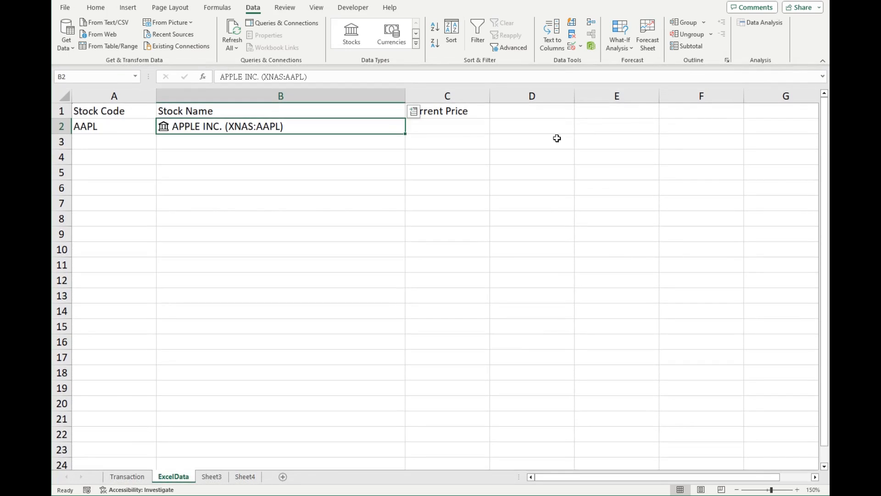
Enter the formula =B2.Price in cell C2 to retrieve the stock's current price.
click(471, 127)
text(=)
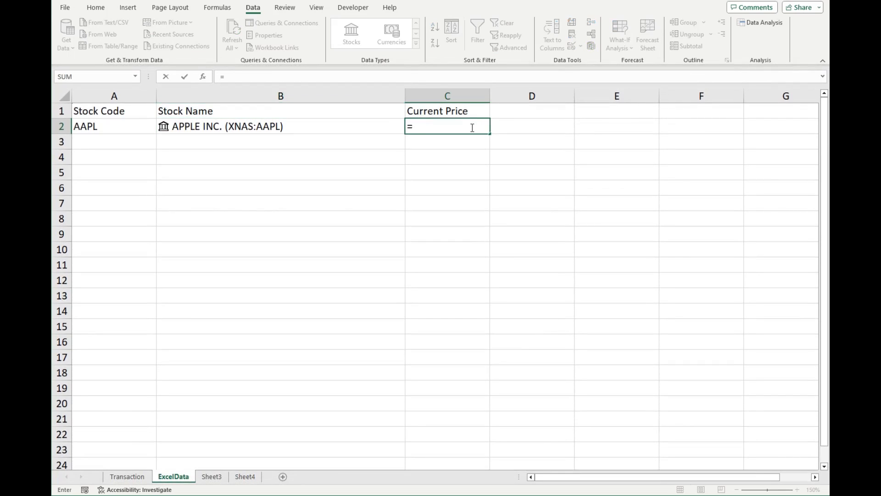
text(B)
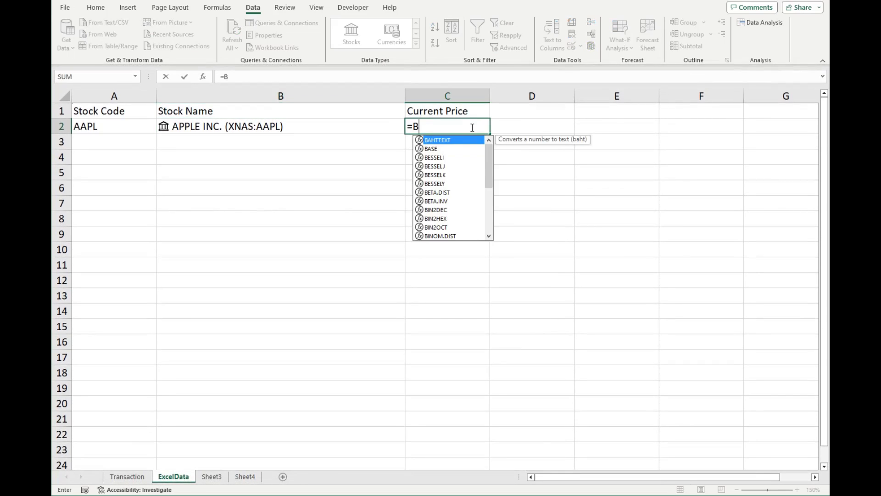
text(2.Pr)
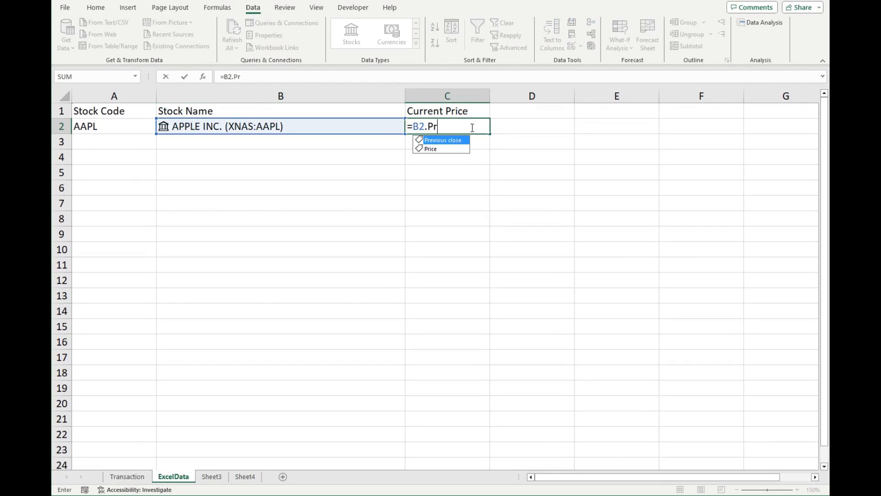
text(ice)
key(Return)
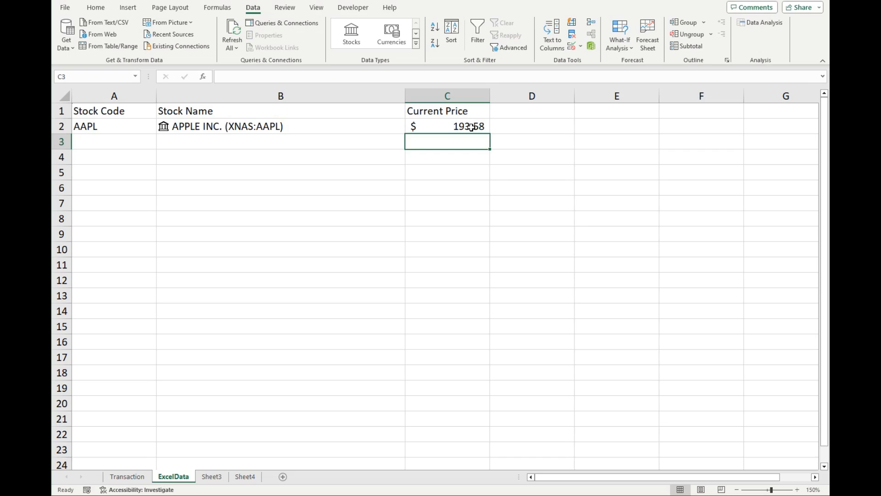
Enter the stock codes AMZN, COIN, MSFT and TSLA in cells A3 to A6 of ExcelData.
click(134, 144)
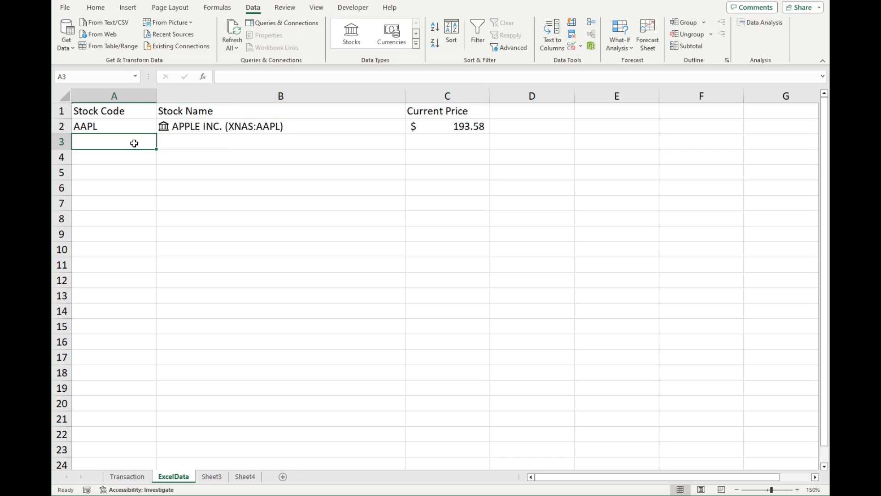
text(AMZN)
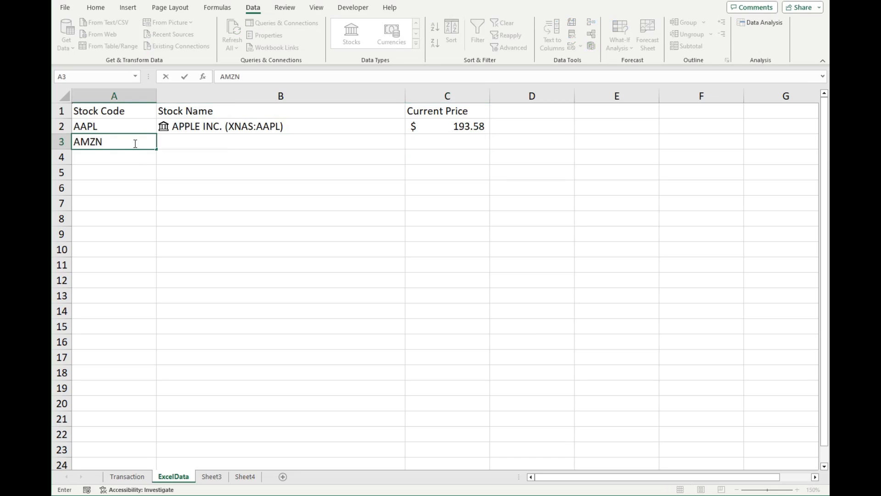
key(Return)
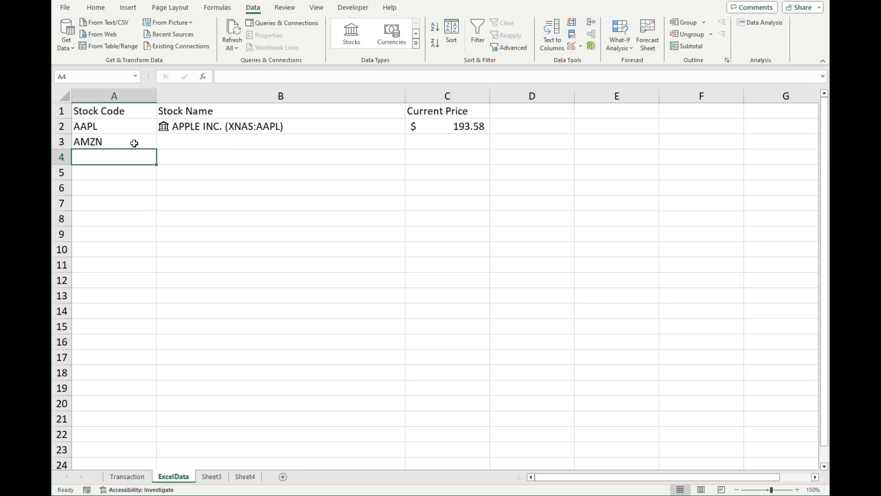
text(COIN)
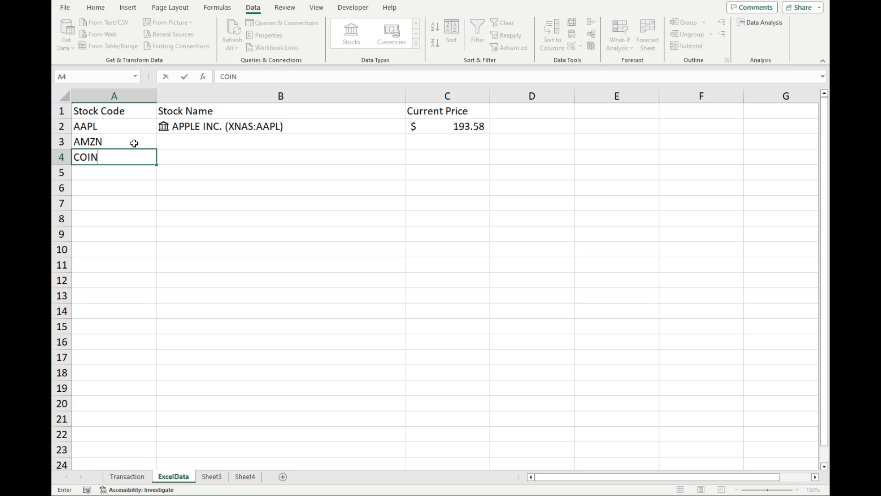
key(Return)
text(MSFT)
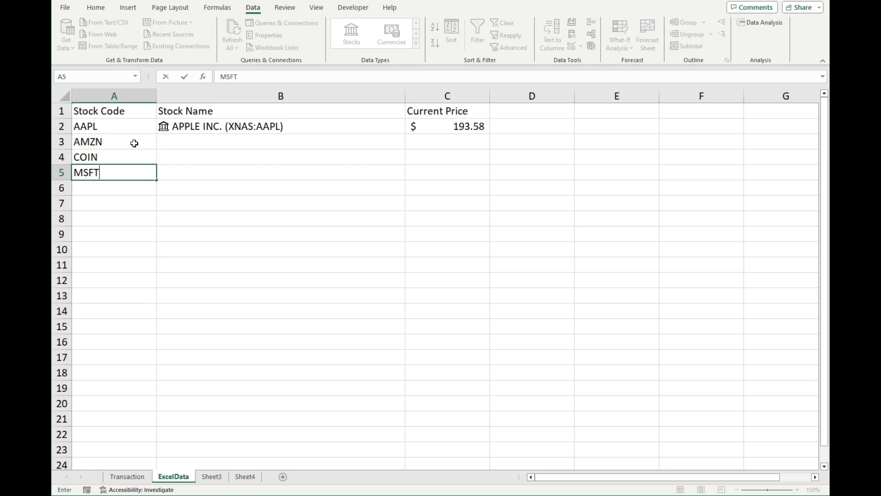
key(Return)
text(TSLA)
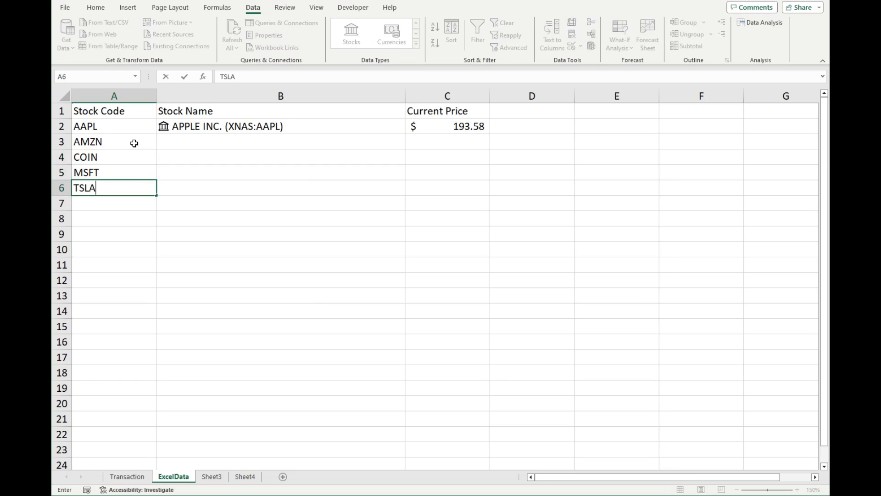
key(Tab)
Copy the stock codes from A3:A6 into the Stock Name cells B3:B6.
click(134, 143)
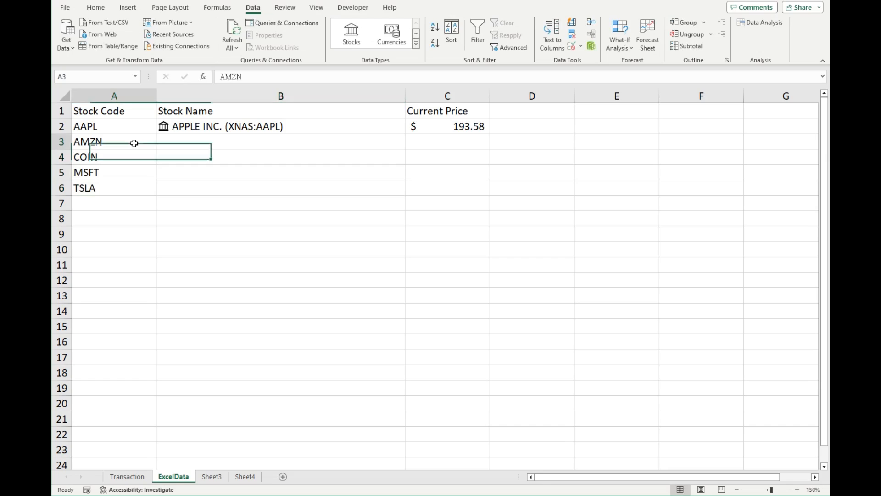
shift+click(124, 187)
key(ctrl+c)
click(214, 144)
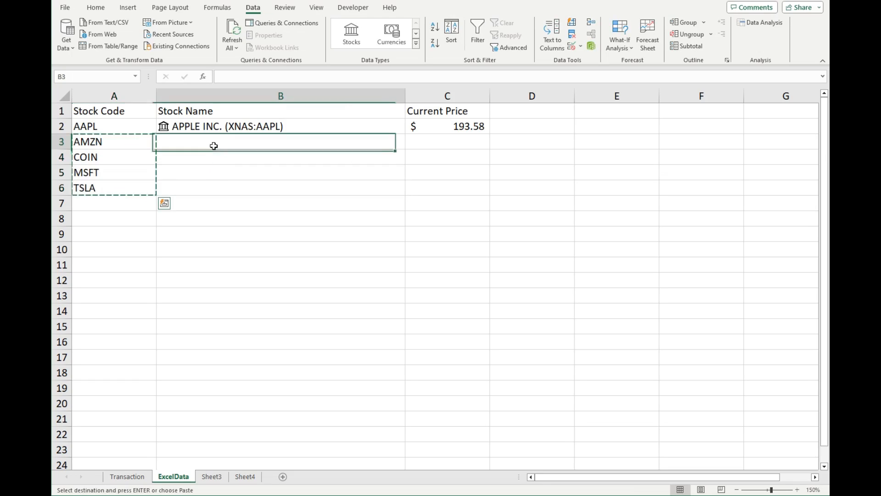
key(ctrl+v)
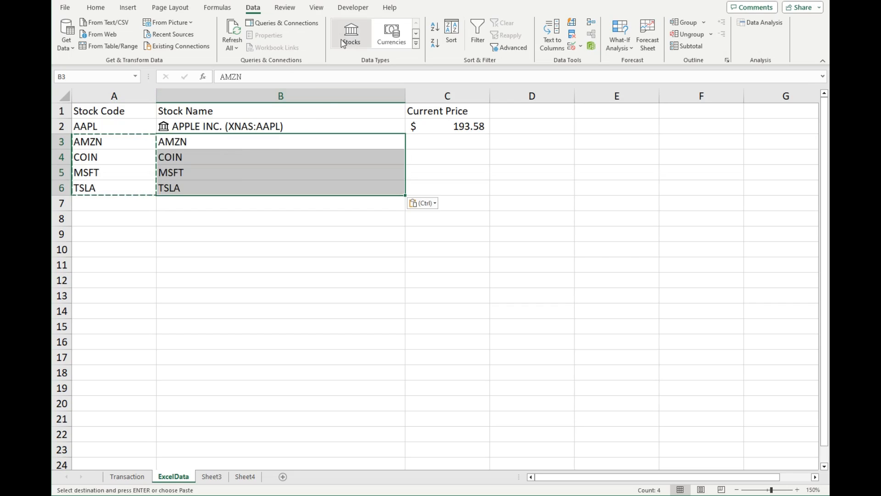
Convert B3:B6 to the Stocks data type and fill the price formula from C2 down to C6.
click(357, 40)
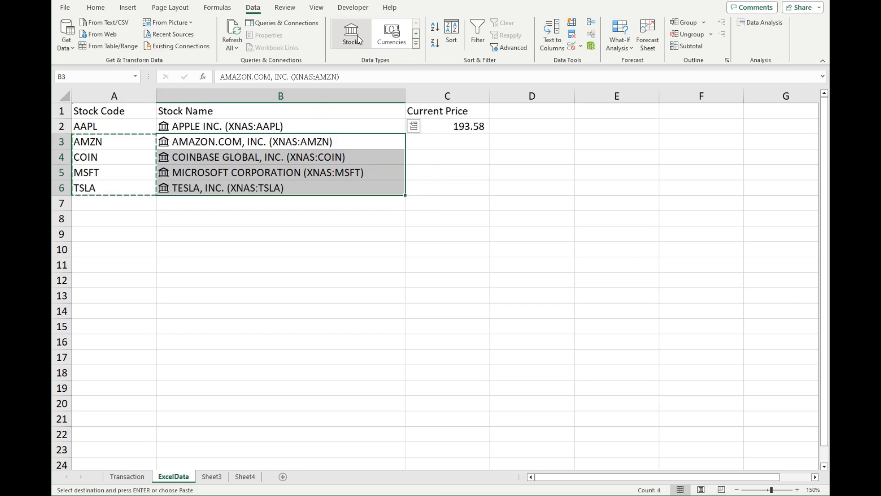
click(447, 126)
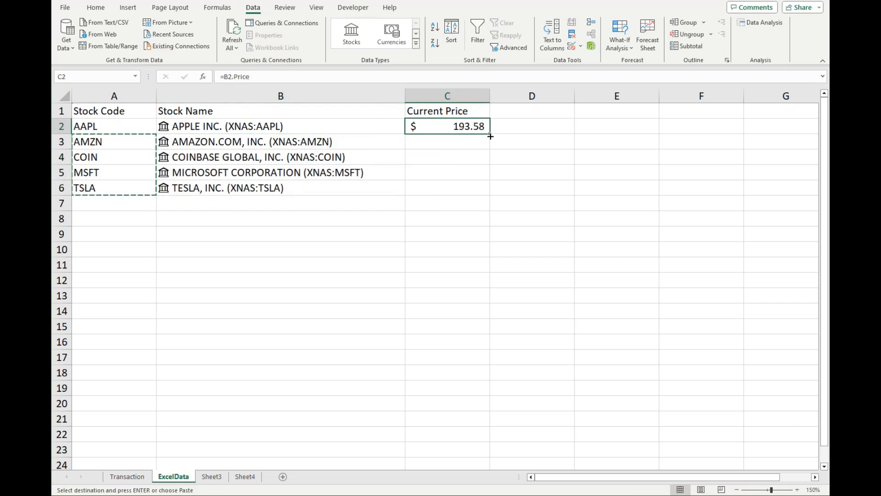
drag(489, 134, 483, 192)
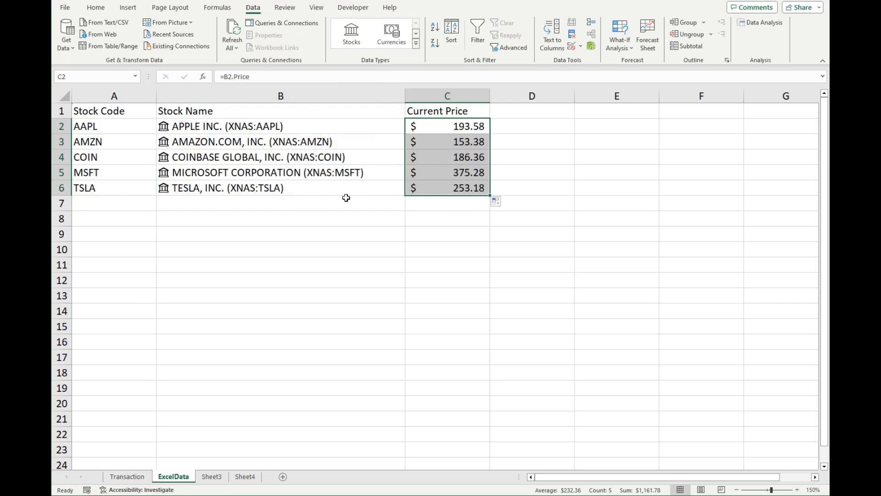
Enter the stock code TSCO in cell A7 and XLON:TSCO as its stock name in B7.
click(114, 205)
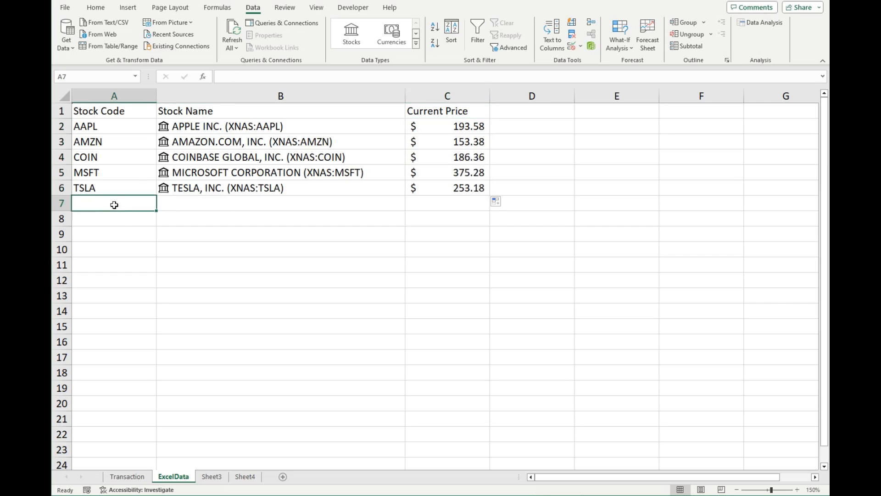
text(TSCO)
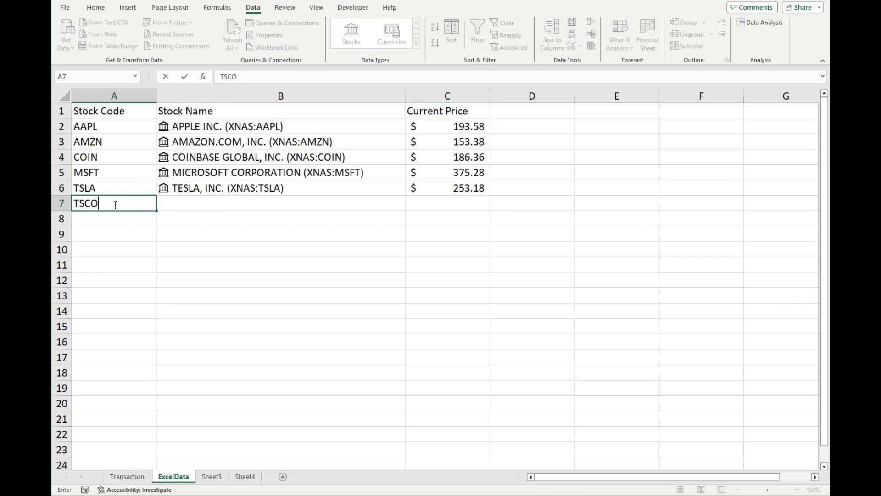
key(Tab)
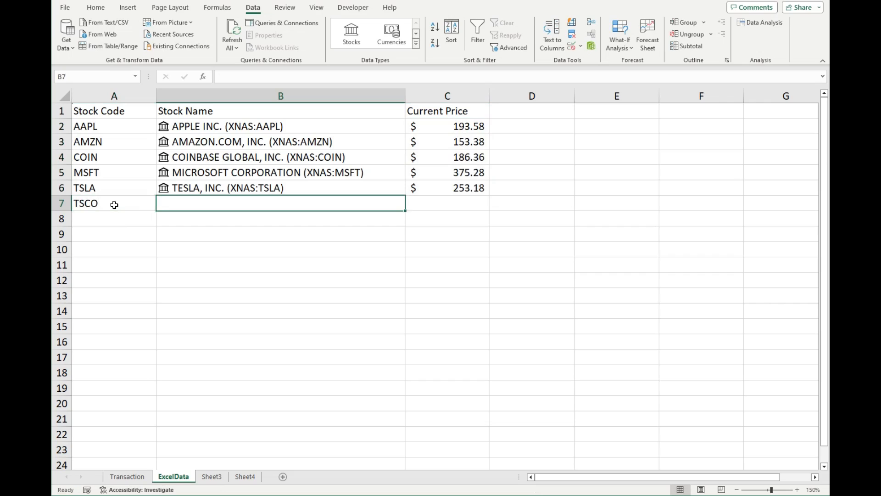
text(XLON)
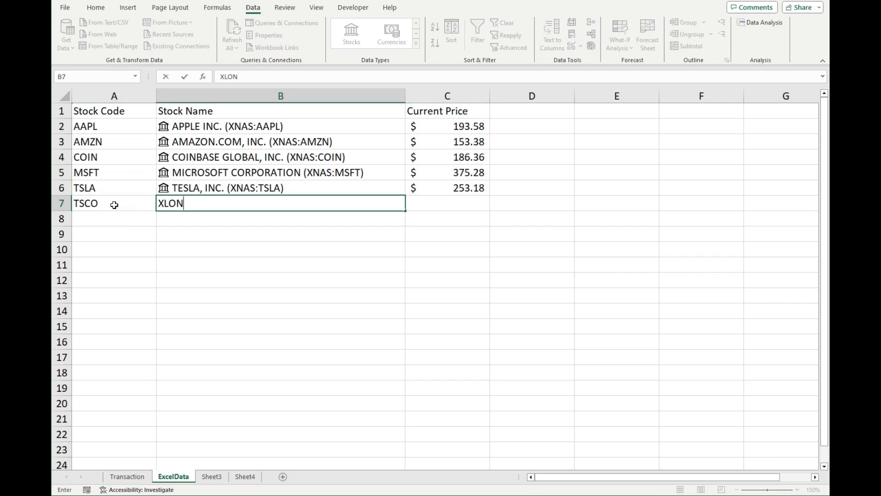
text(:TSCO)
key(Tab)
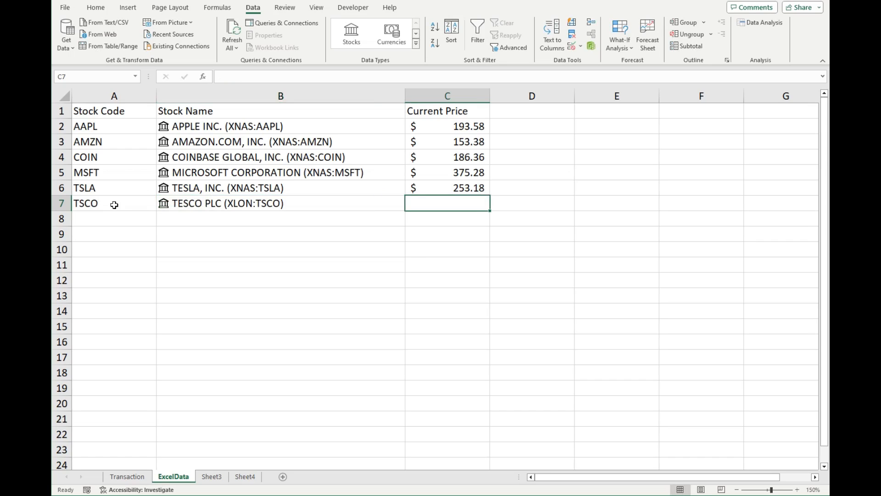
Enter the stock code 2800 in cell A8 and XHKG:2800 as its stock name in B8.
click(112, 222)
text(2800)
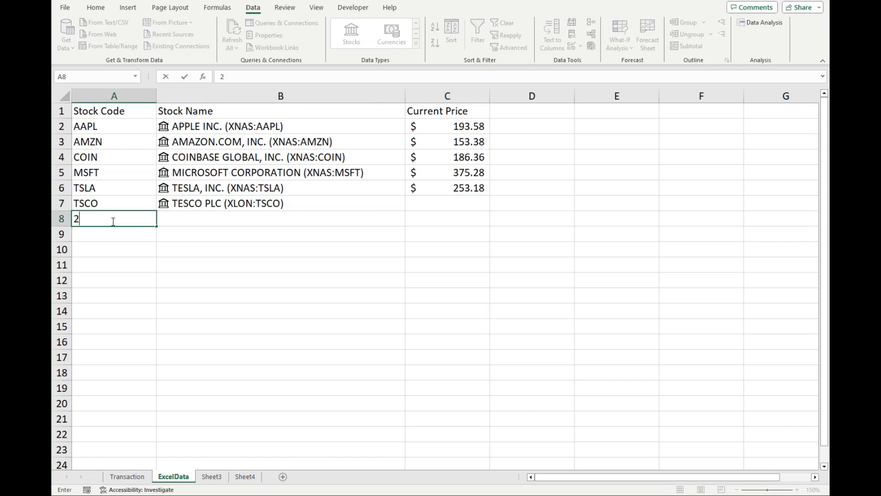
key(Tab)
text(XHKGL)
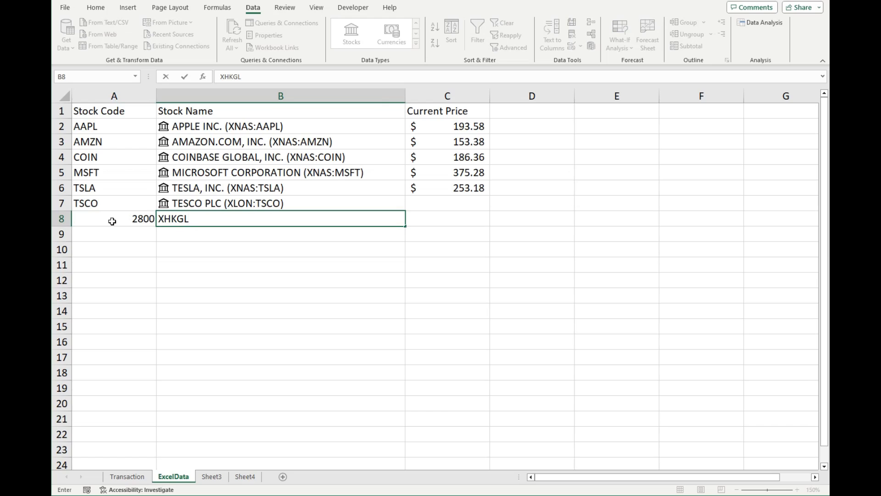
key(BackSpace)
text(:2800)
key(Tab)
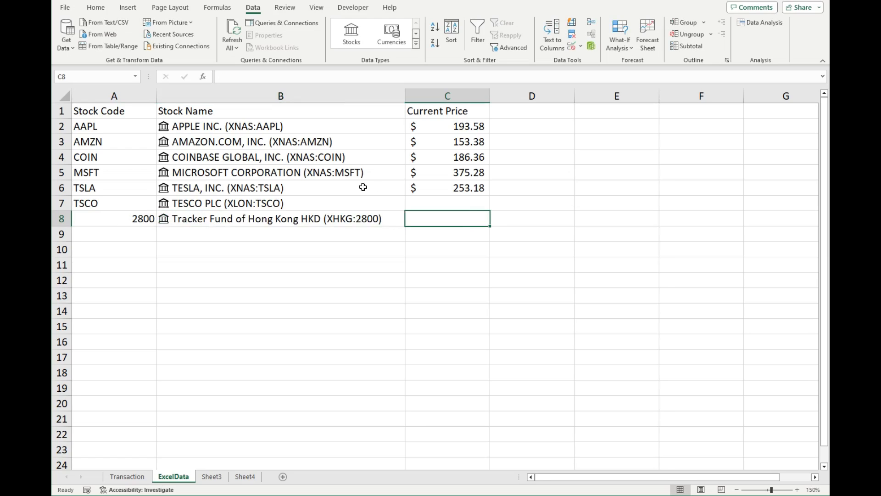
Fill the price formula from C6 down to C8 for the two added stocks.
click(421, 191)
click(492, 198)
click(466, 193)
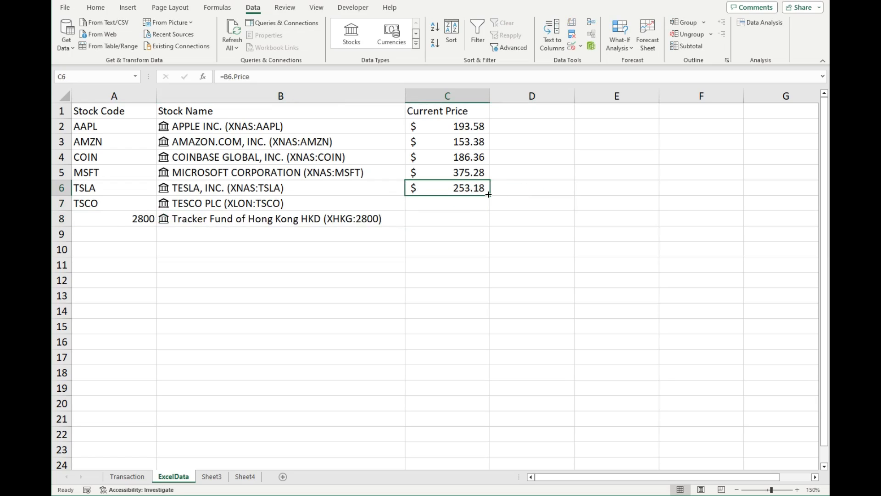
drag(490, 195, 487, 221)
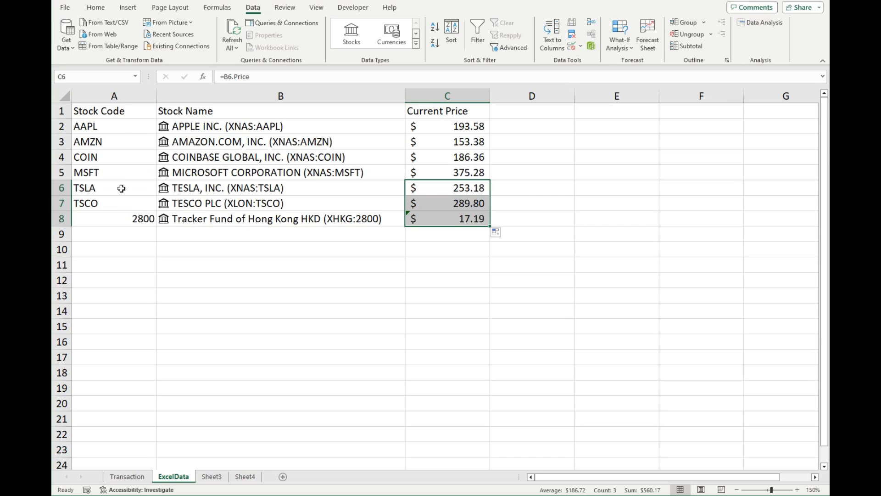
click(178, 250)
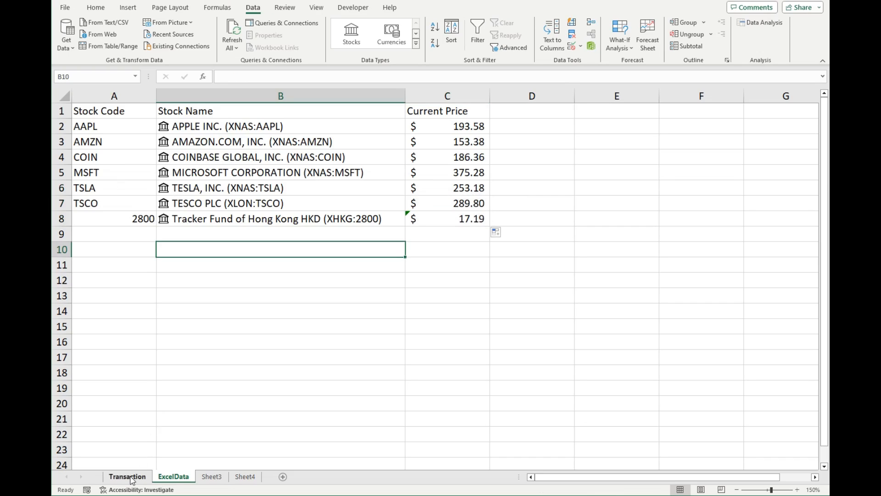
Enter the stock code AMZN in cell A2 of the Transaction sheet.
click(132, 477)
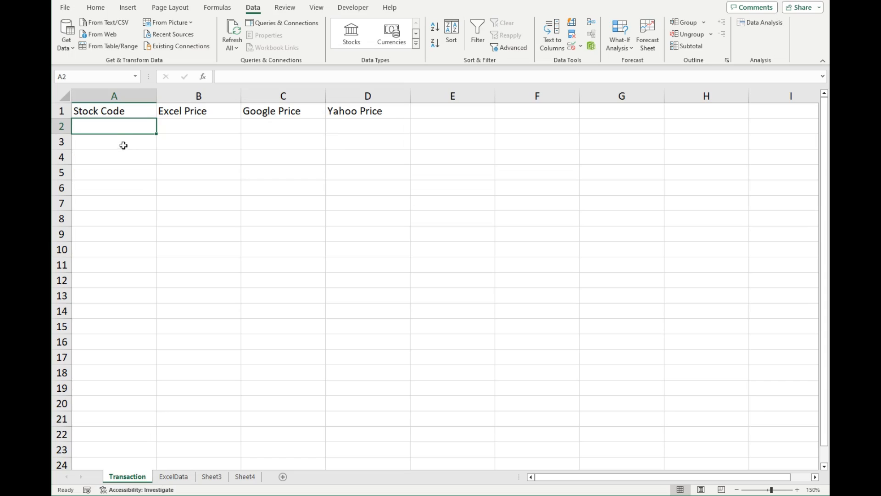
text(AMZN)
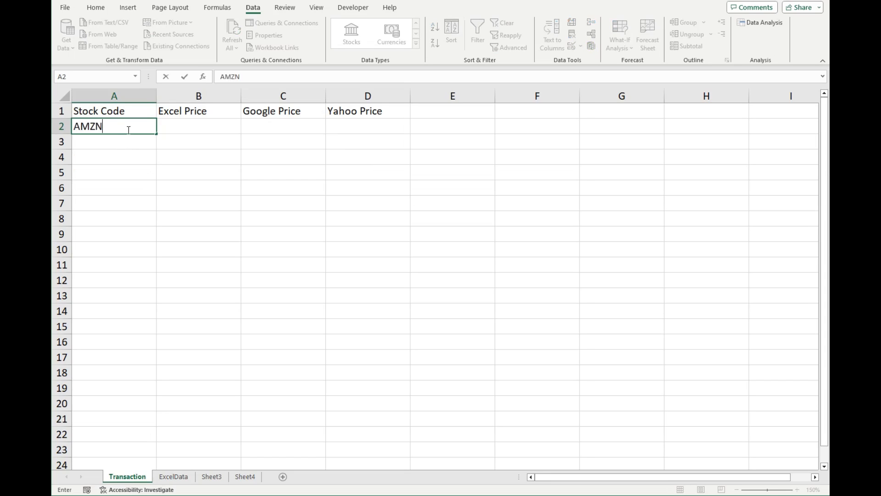
key(Tab)
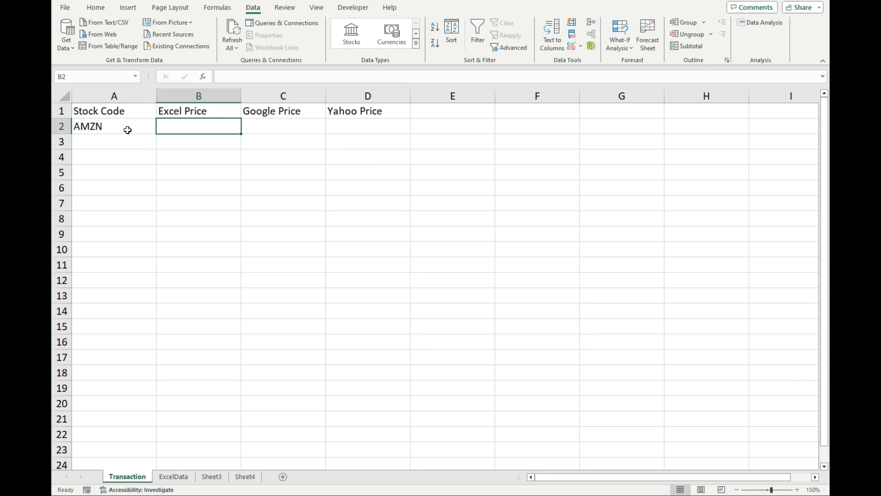
Enter the formula =VLOOKUP(A2,ExcelData!A2:C20,3) in cell B2 of the Transaction sheet to look up the Excel price.
text(=VLOO)
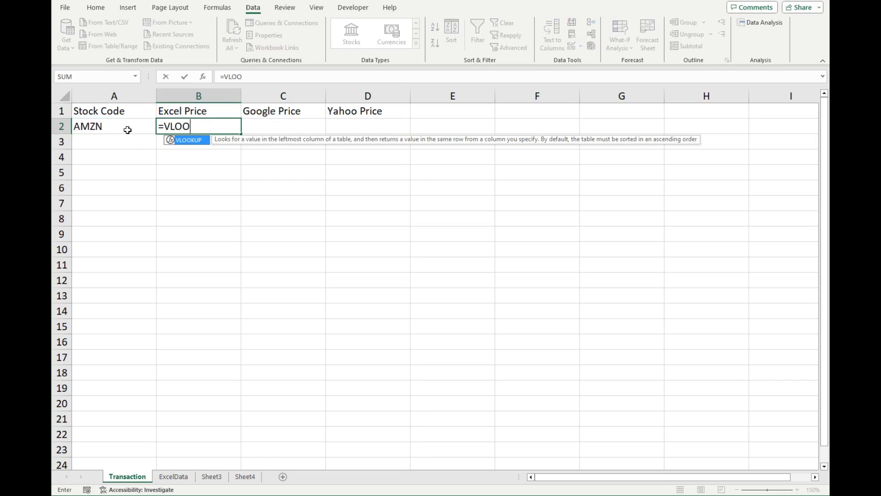
key(Tab)
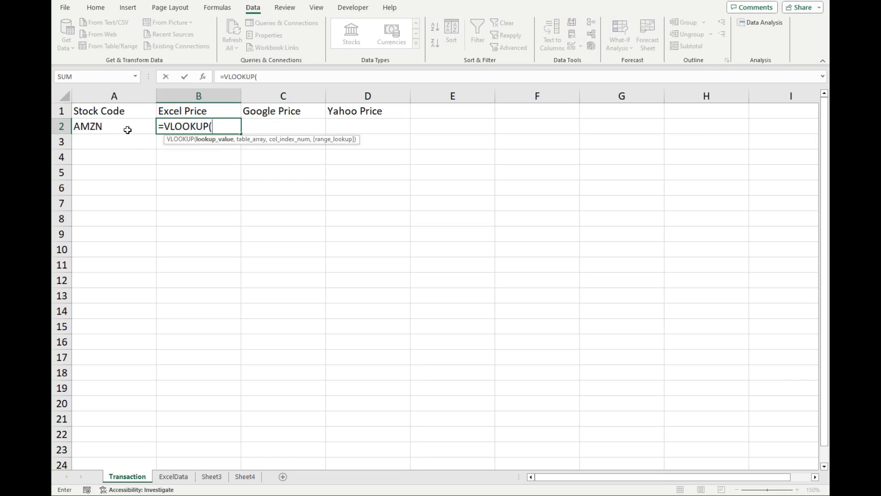
click(127, 130)
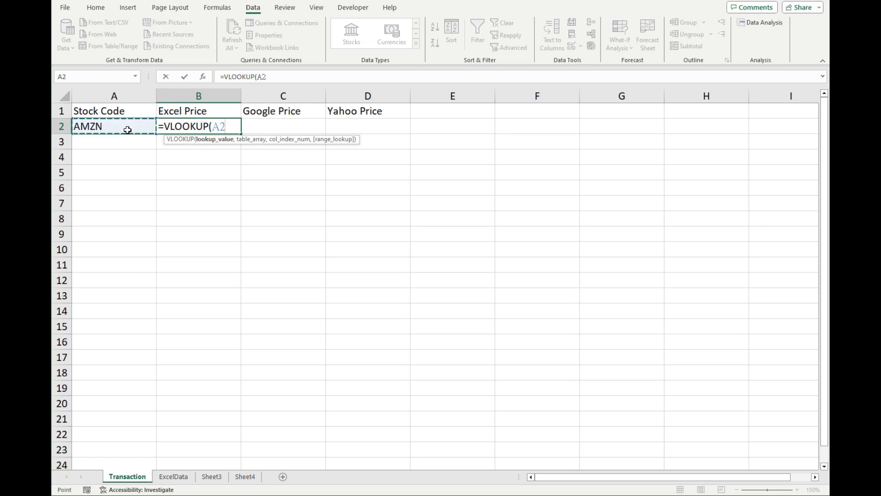
text(,)
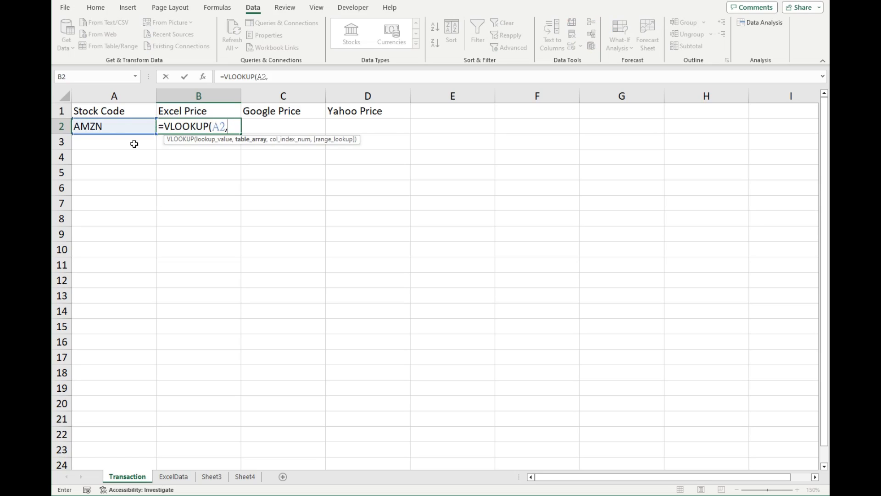
click(174, 476)
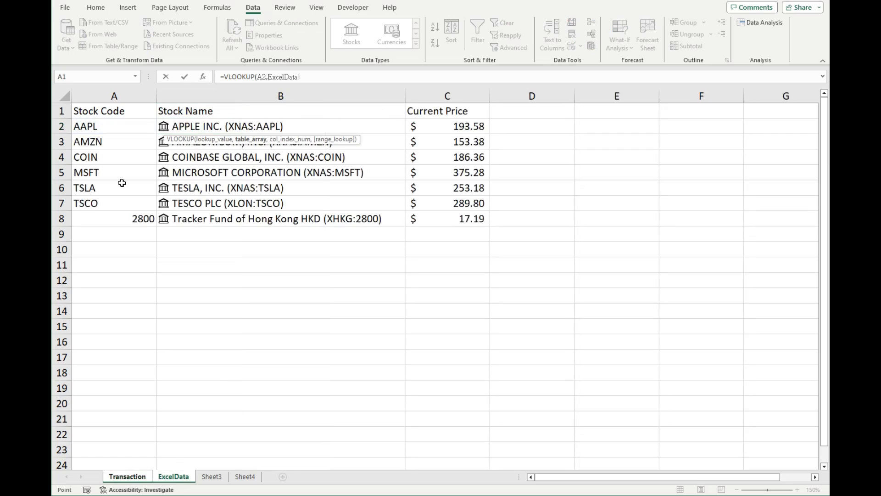
drag(115, 130, 446, 406)
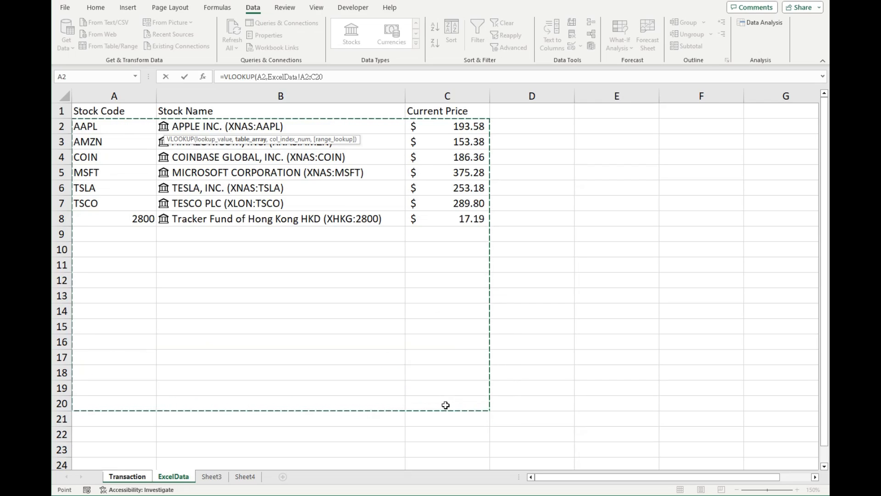
click(344, 77)
text(,3)
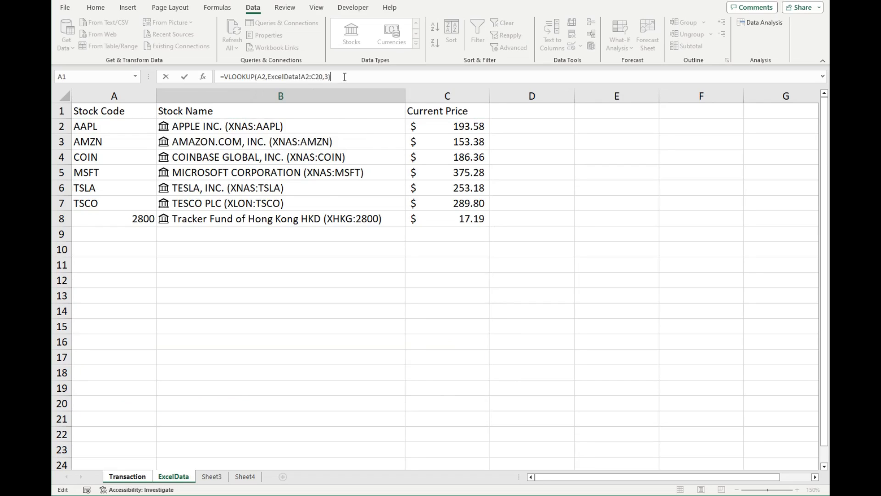
key(Return)
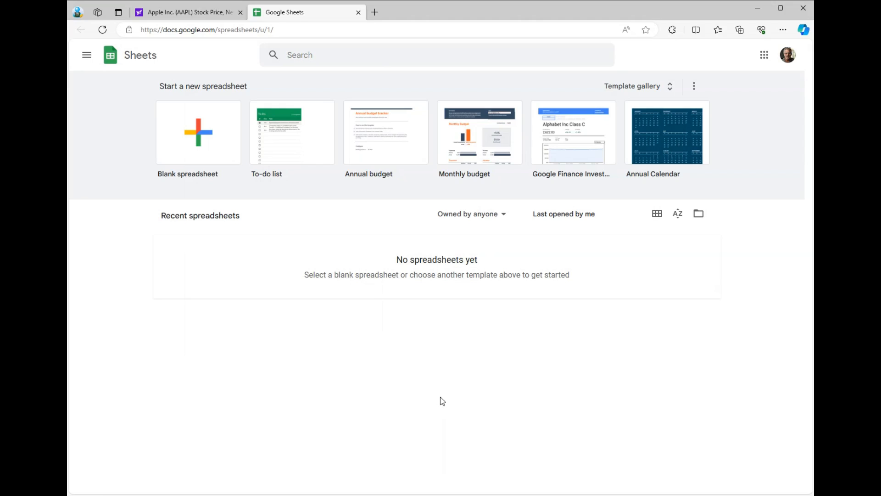
Create a blank spreadsheet in Google Sheets and name it GoogleData.
click(200, 127)
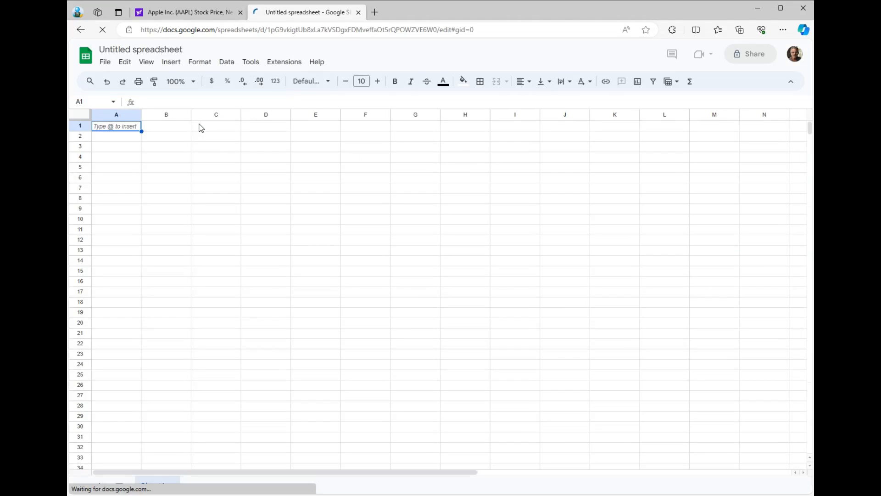
click(152, 49)
text(Go)
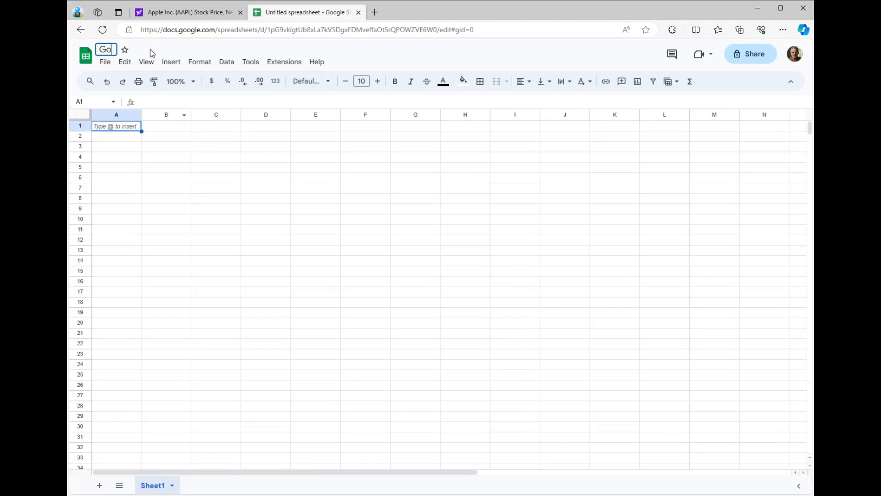
text(ogleData)
click(129, 130)
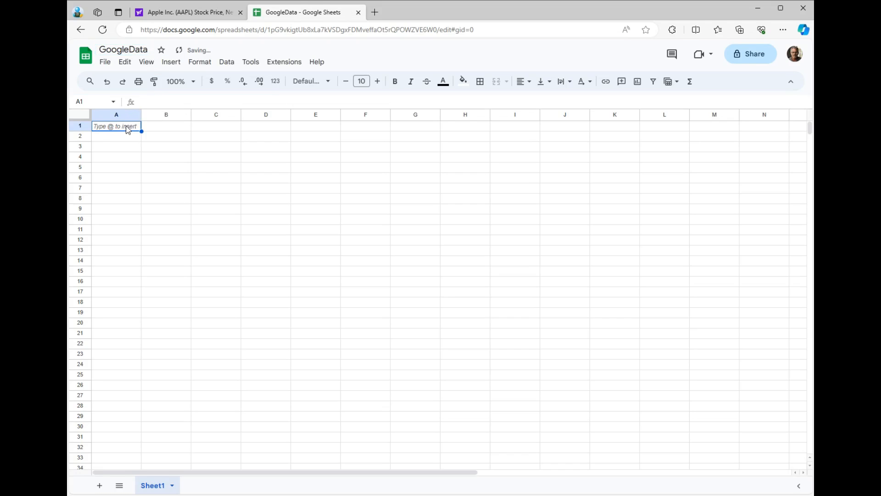
Enter the column headers Stock Code in cell A1 and Current Price in cell B1.
double_click(127, 126)
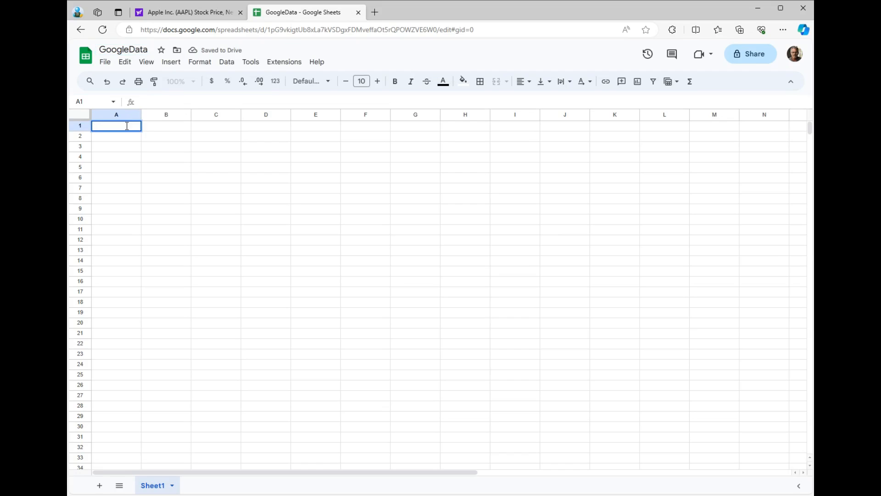
text(Stock Code)
key(Tab)
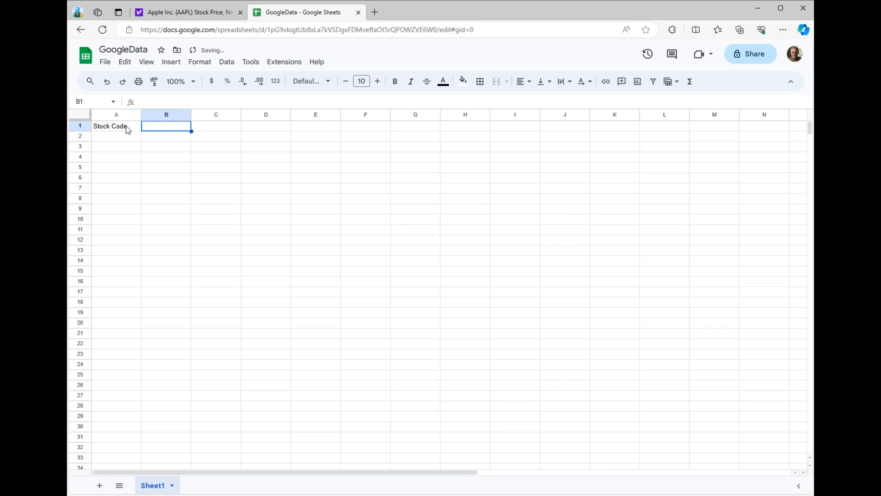
text(Cu)
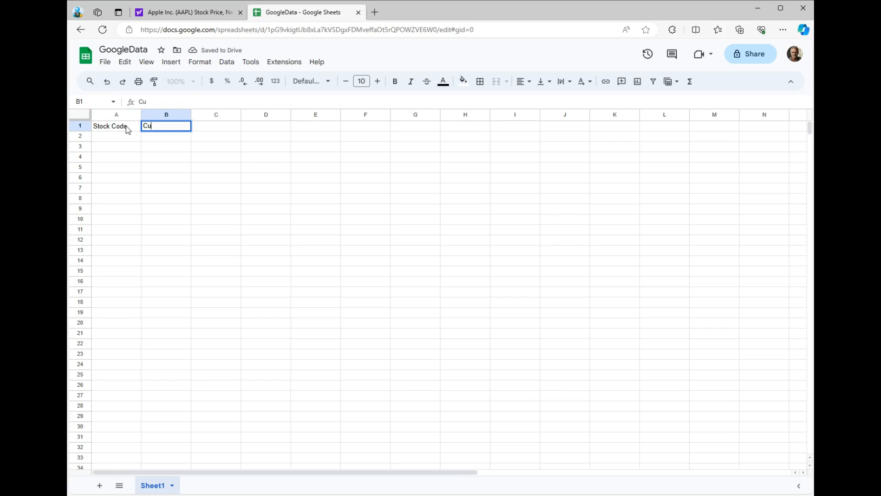
text(rrent Price)
key(Return)
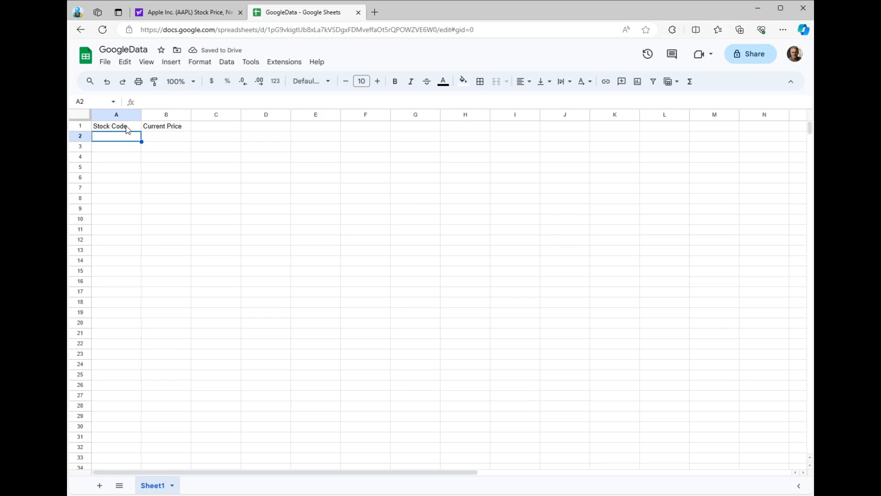
Enter the stock code AAPL in cell A2 and the formula =GOOGLEFINANCE(A2) in cell B2.
text(AAPL)
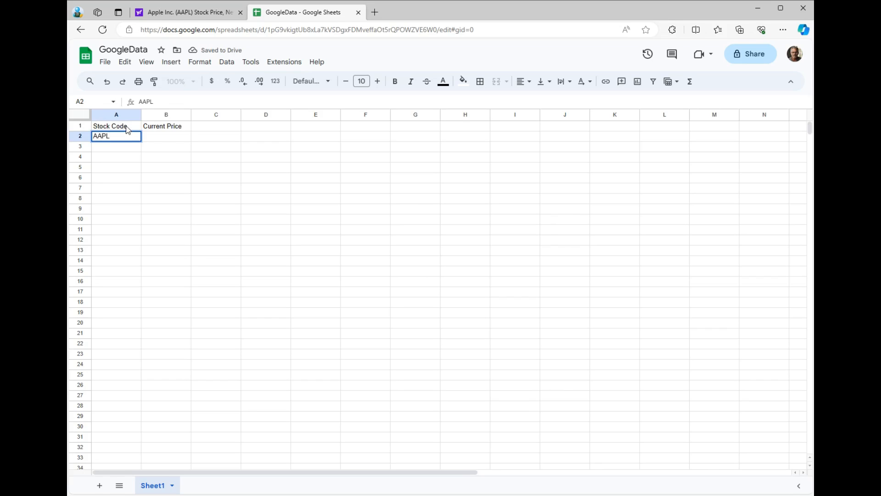
click(163, 143)
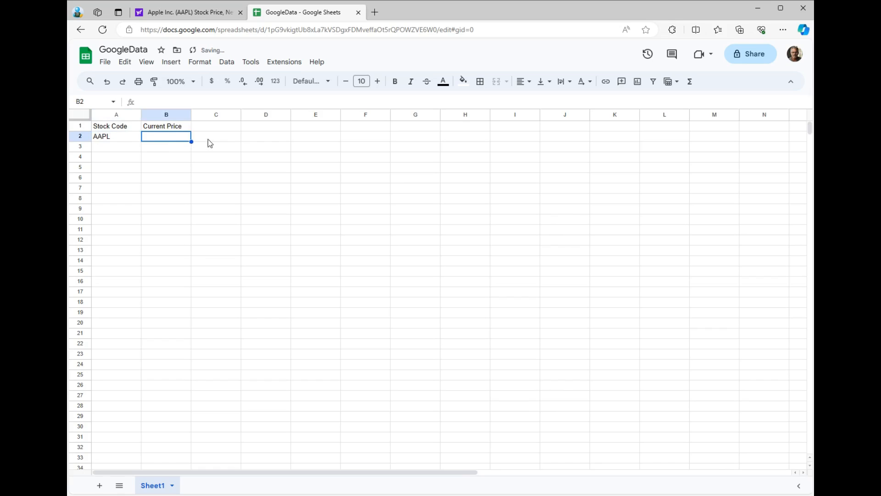
text(=)
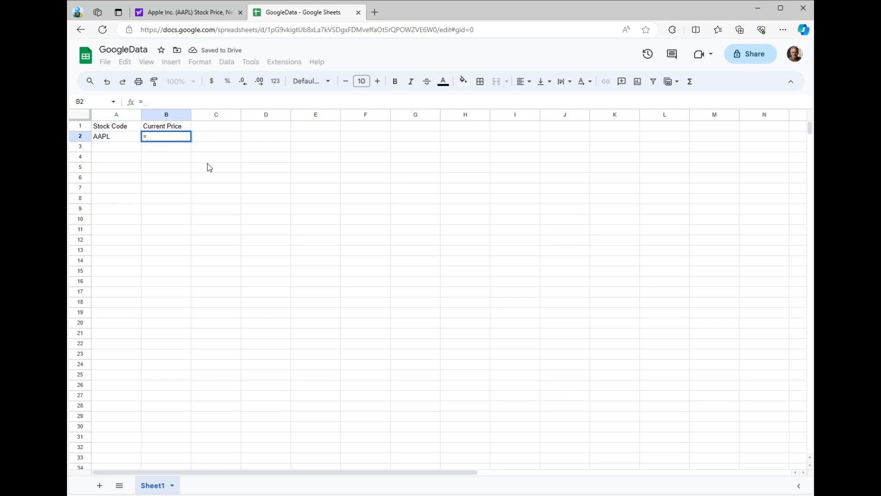
text(go)
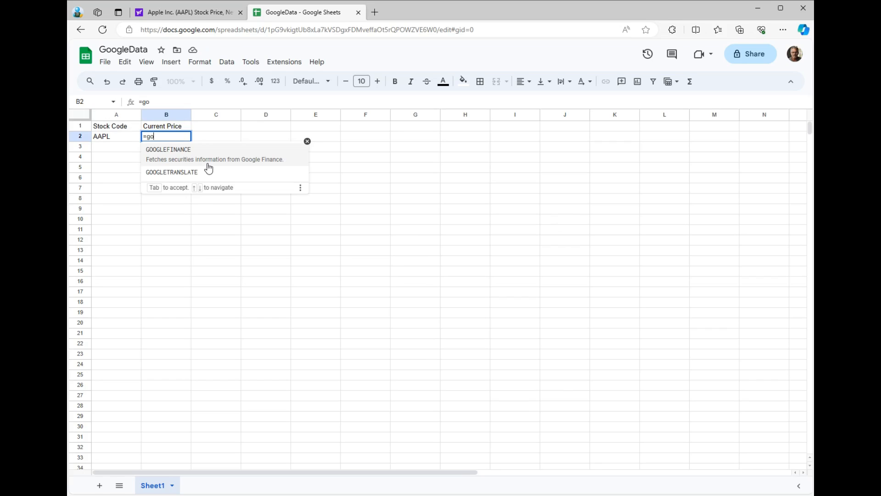
click(207, 163)
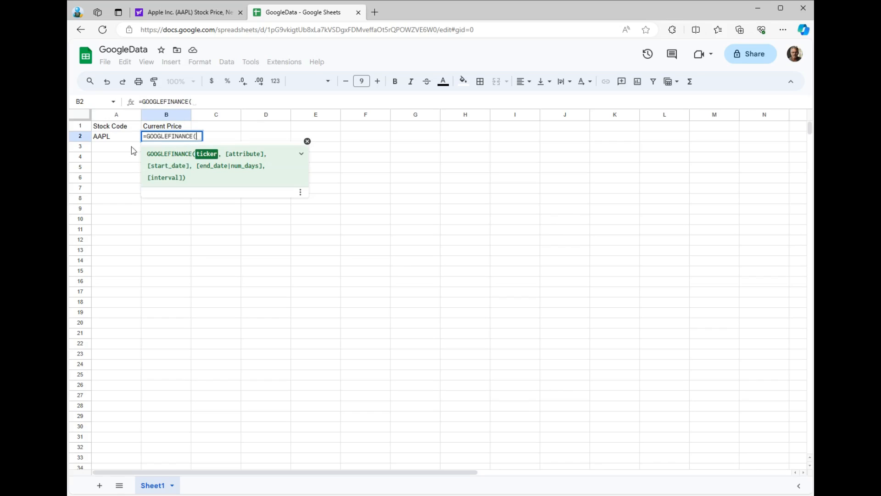
click(114, 138)
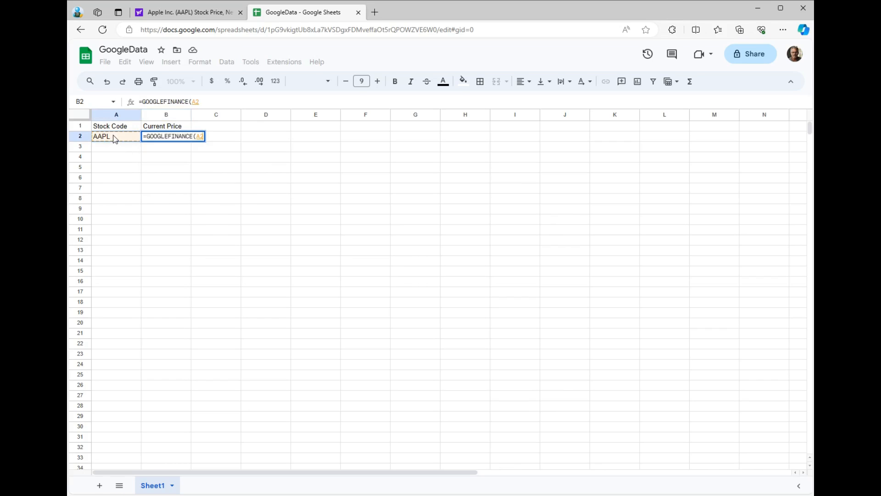
text())
key(Return)
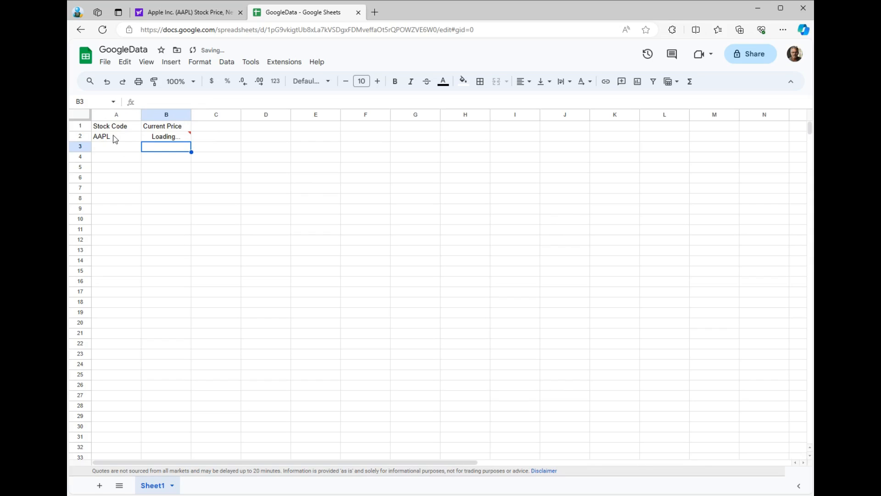
Enter the stock codes AMZN, COIN, MSFT and TSLA in A3 to A6 and fill the price formula from B2 down to B6.
click(113, 148)
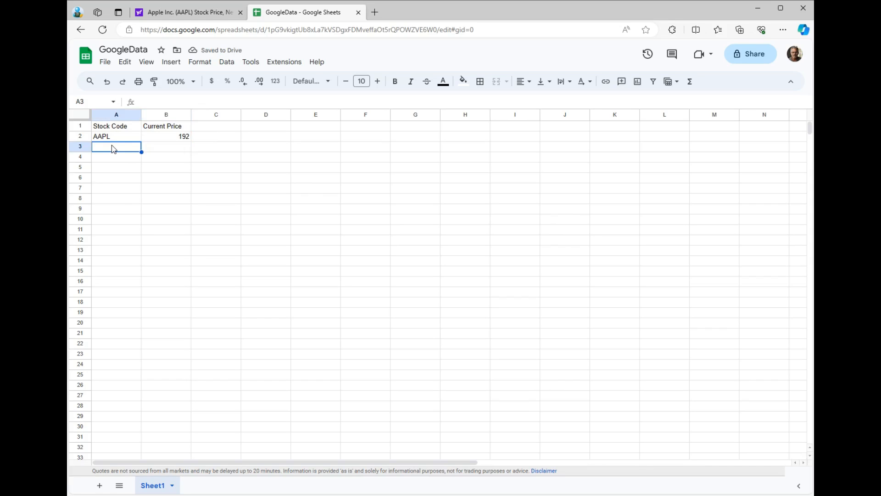
text(AMZN)
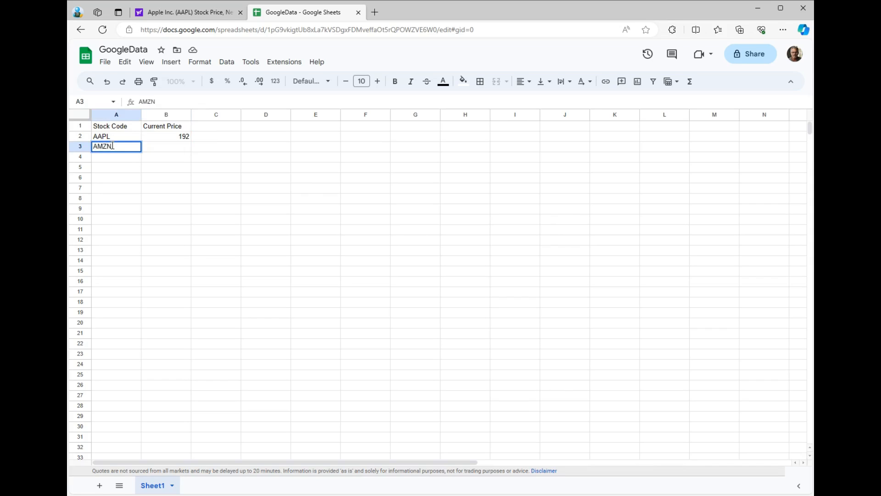
key(Return)
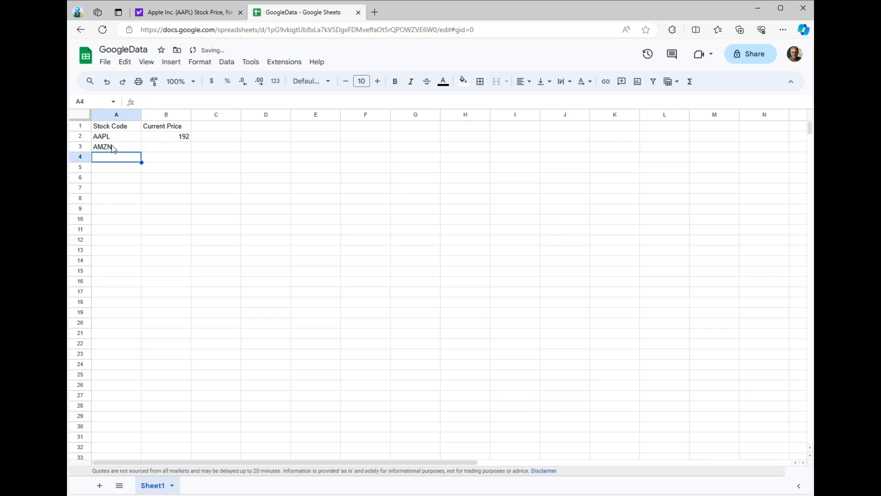
text(COIN)
key(Return)
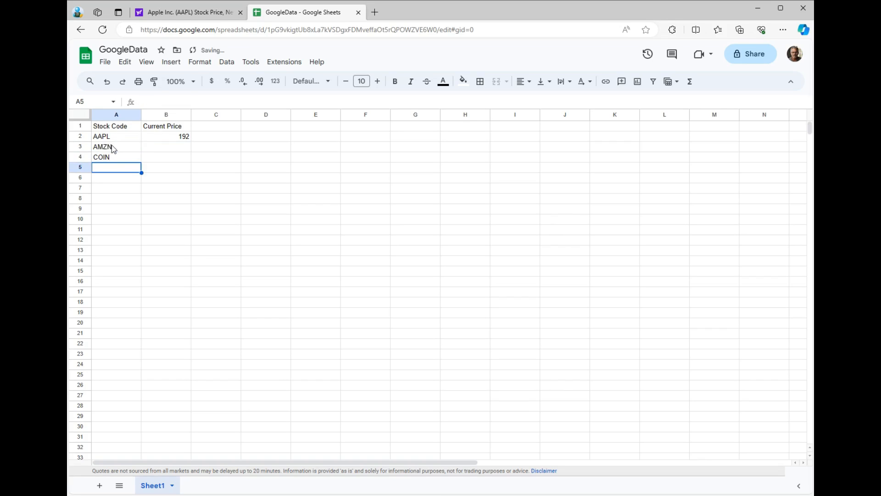
text(MSFT)
key(Return)
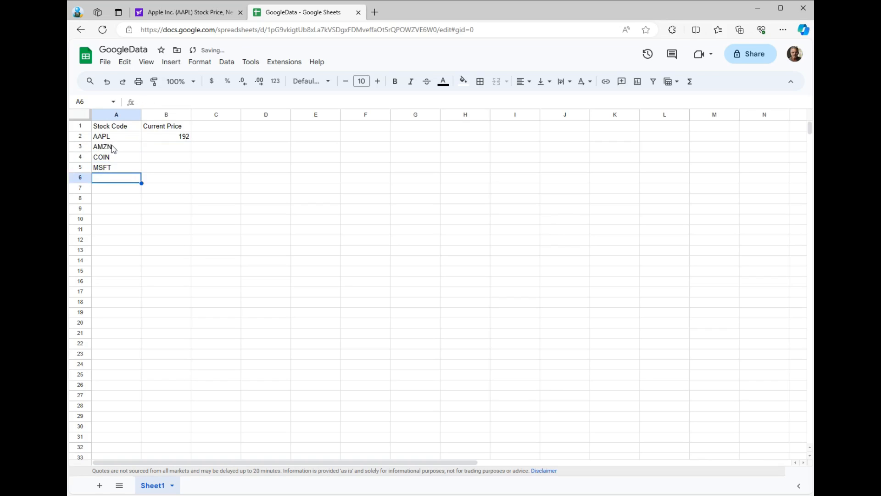
text(TSLA)
key(Tab)
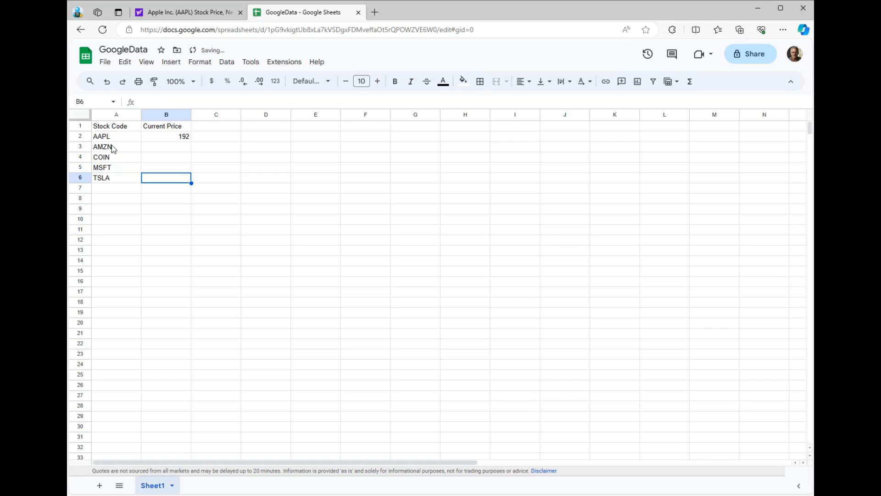
click(156, 137)
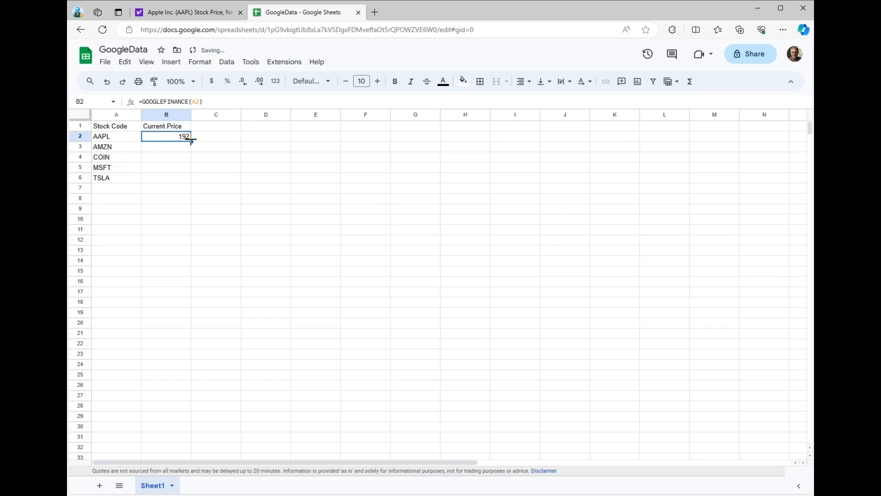
drag(191, 141, 190, 181)
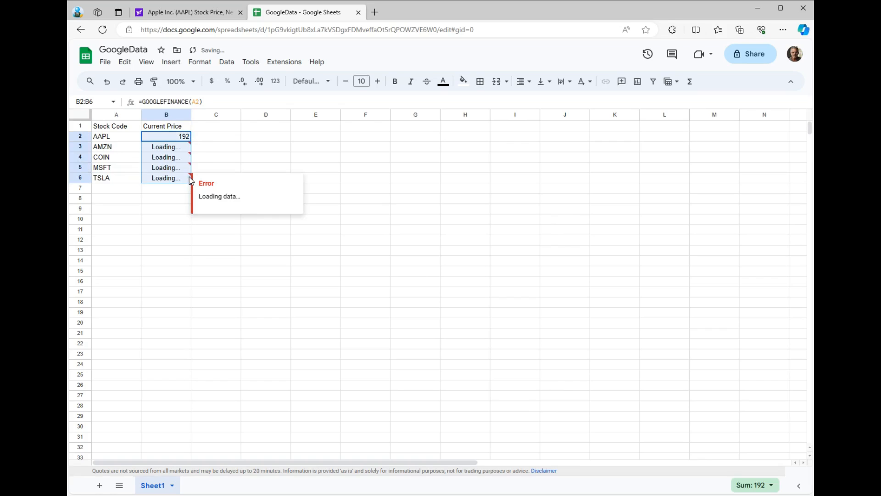
Enter the stock code TSCO in cell A7.
click(115, 189)
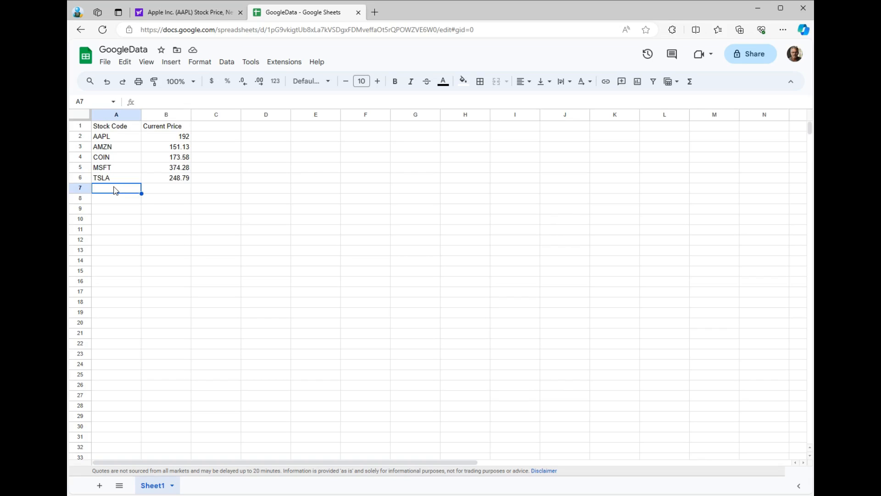
text(TSCO)
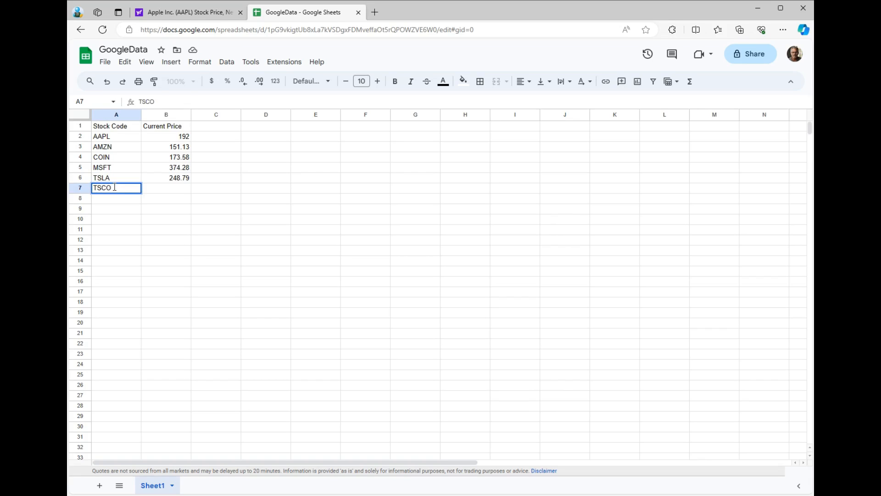
key(Tab)
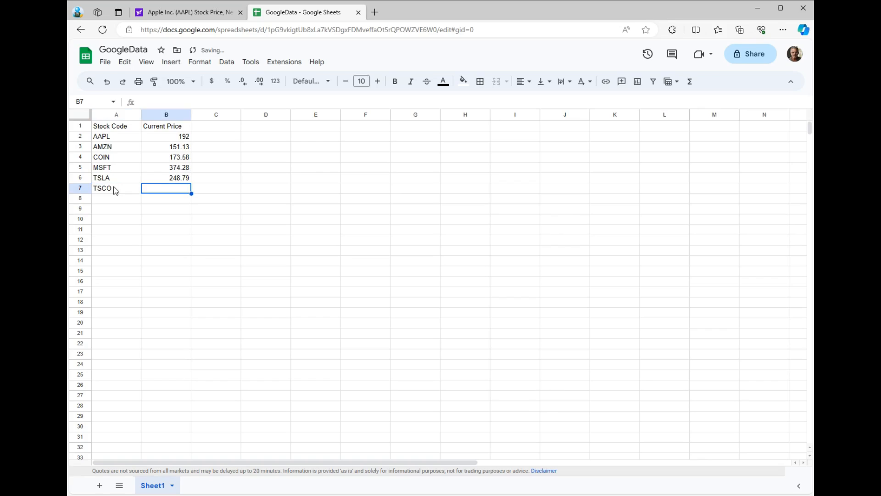
Enter the formula =GOOGLEFINANCE("LON:TSCO") in cell B7 to fetch the London-listed price.
text(googl)
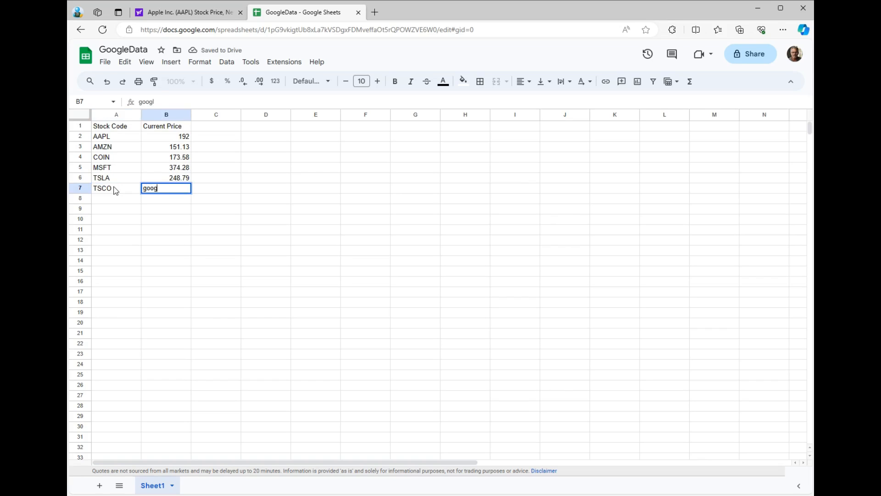
key(BackSpace)
key(BackSpace)
key(BackSpace)
key(BackSpace)
key(BackSpace)
text(=)
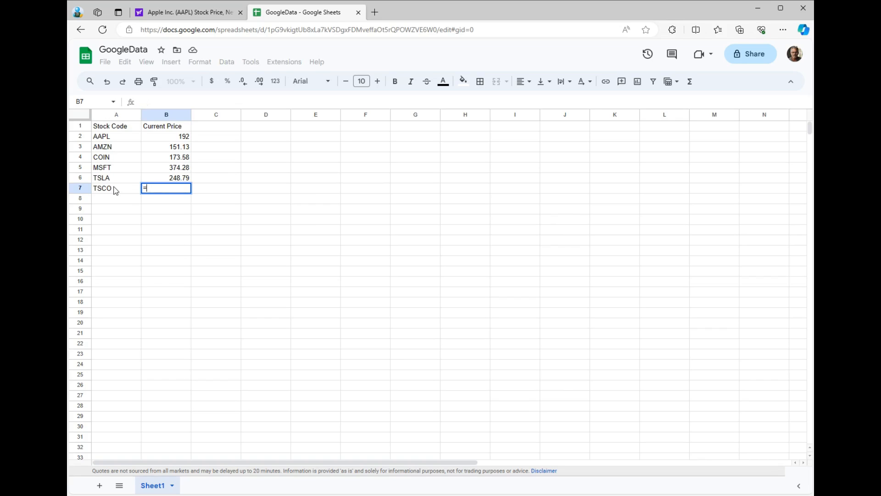
text(go)
key(Tab)
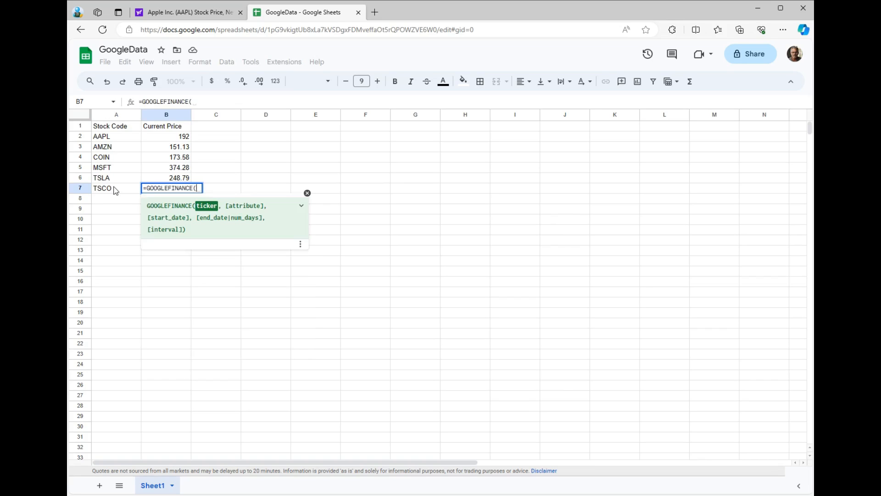
text("L)
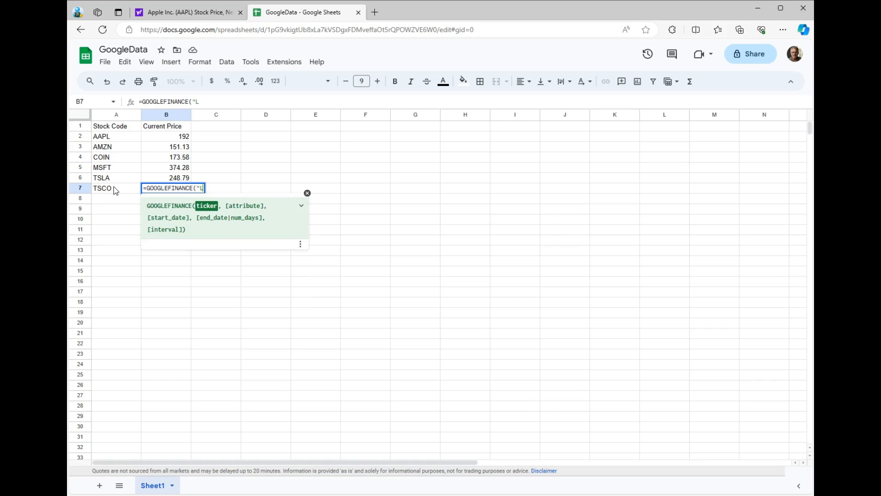
text(ON:TSCO"))
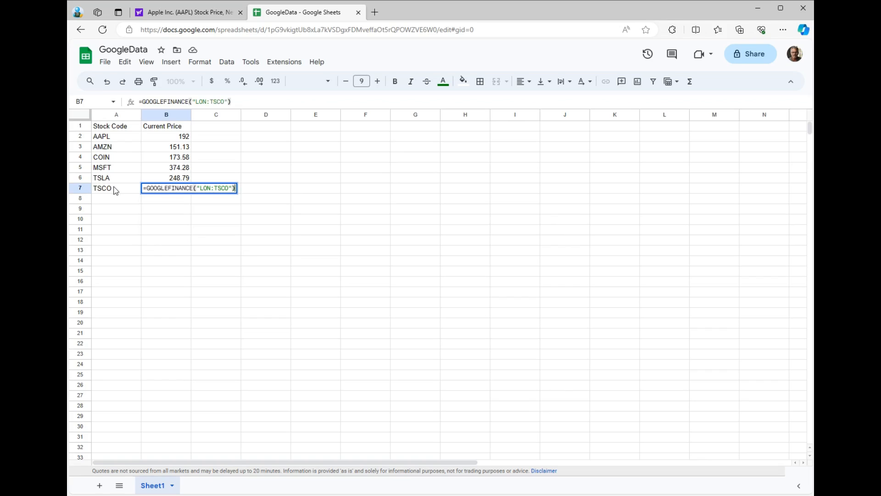
key(Return)
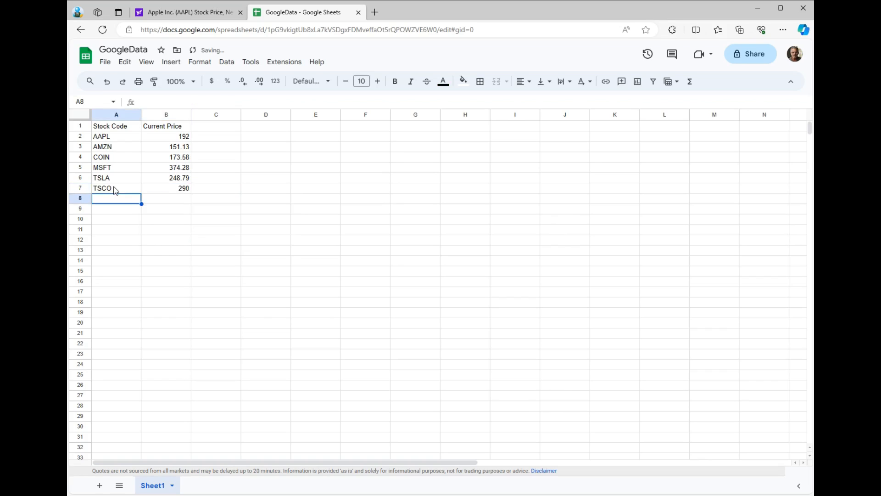
Enter the stock code 2800 in cell A8 and the formula =GOOGLEFINANCE("HKG:2800") in cell B8.
text(2800)
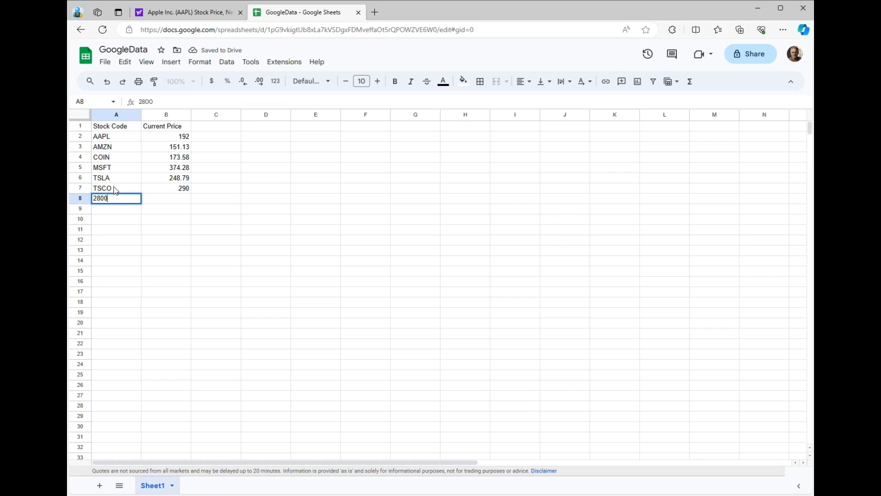
key(Tab)
text(=googlef)
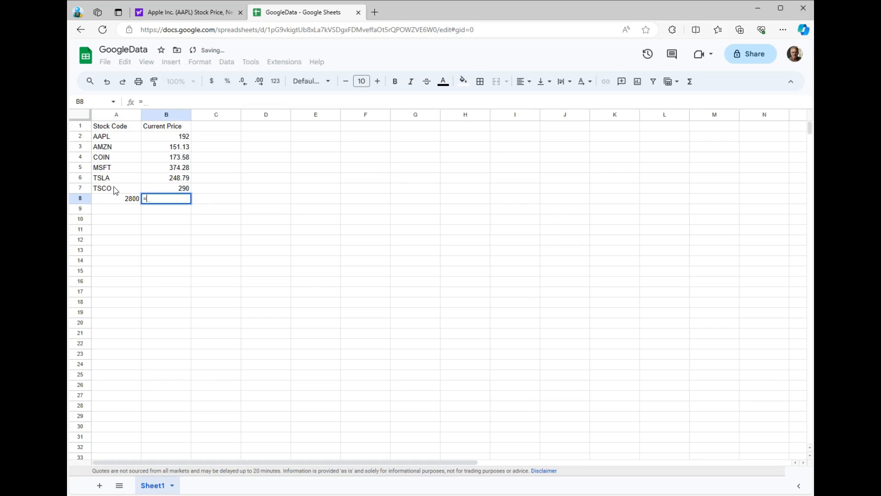
key(Tab)
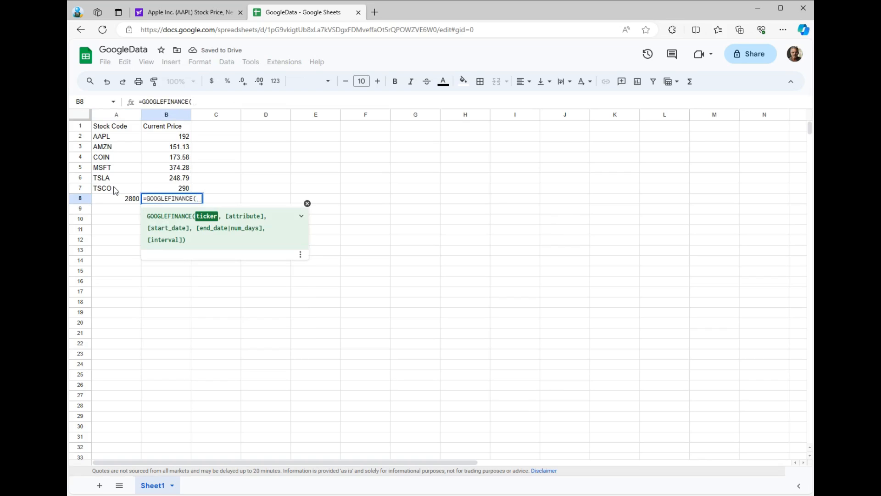
text("HKG)
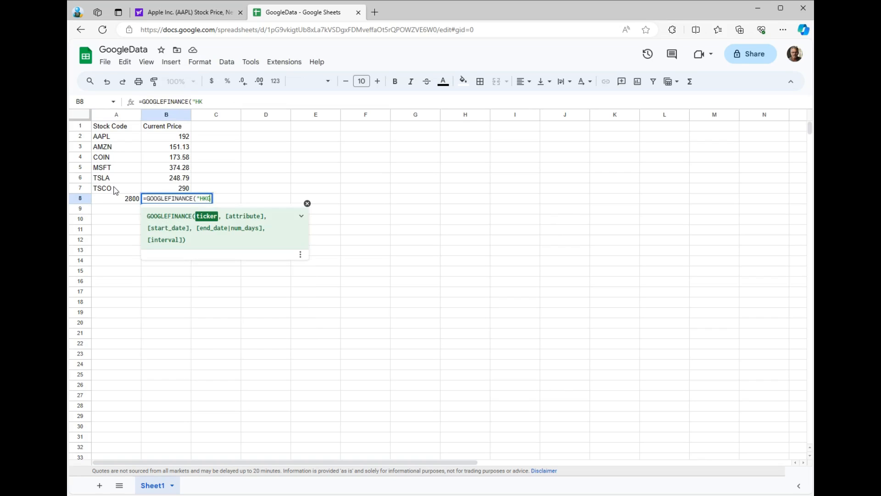
text(:2800"))
key(Return)
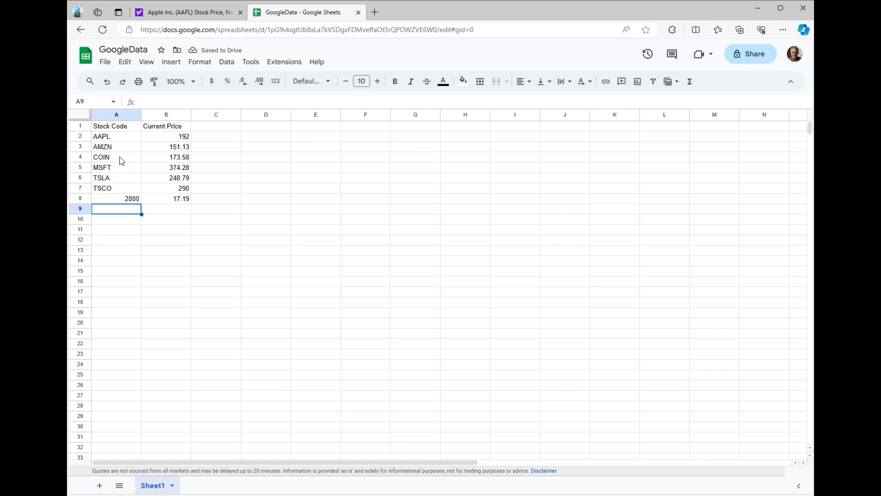
Publish the entire document to the web in Microsoft Excel (.xlsx) format and copy the published link.
click(104, 65)
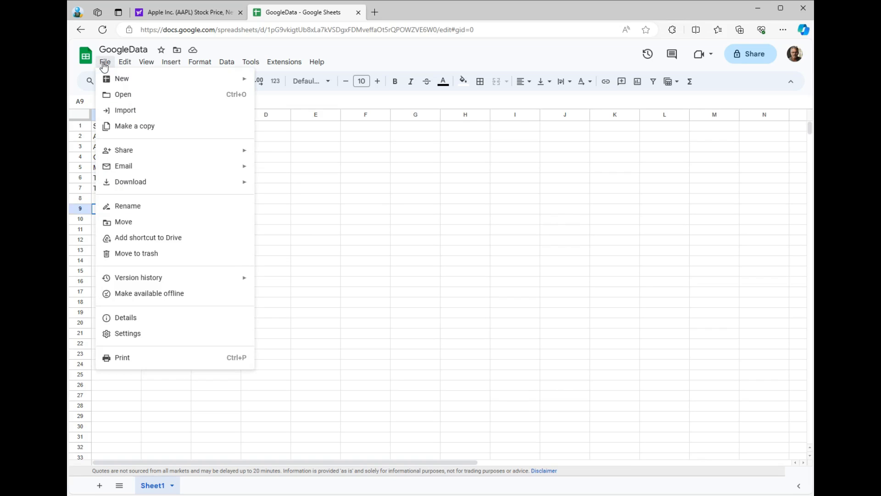
mouse_move(137, 151)
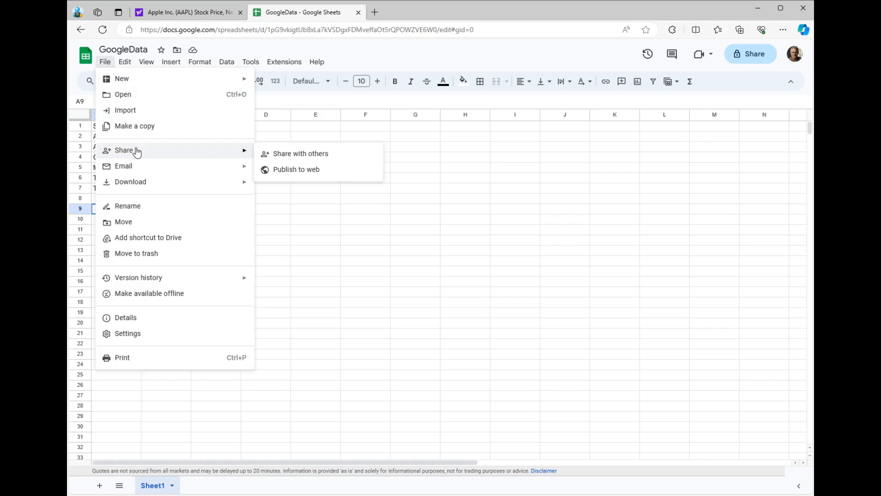
click(293, 169)
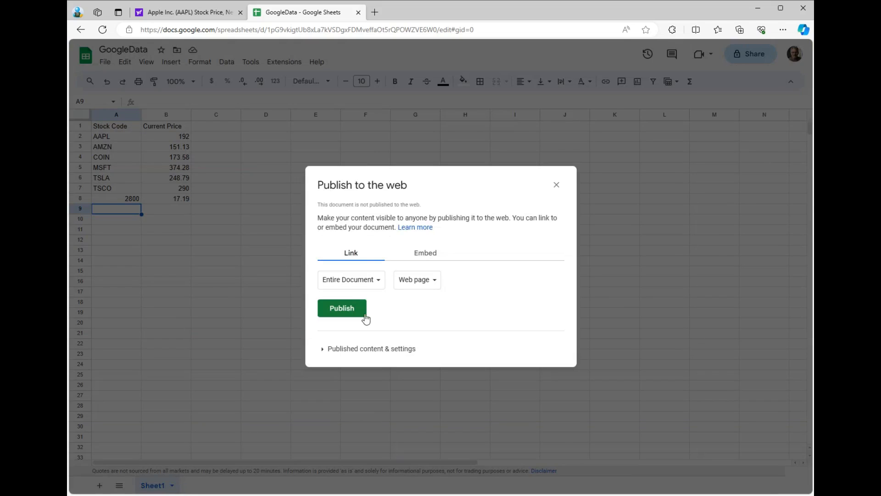
click(323, 351)
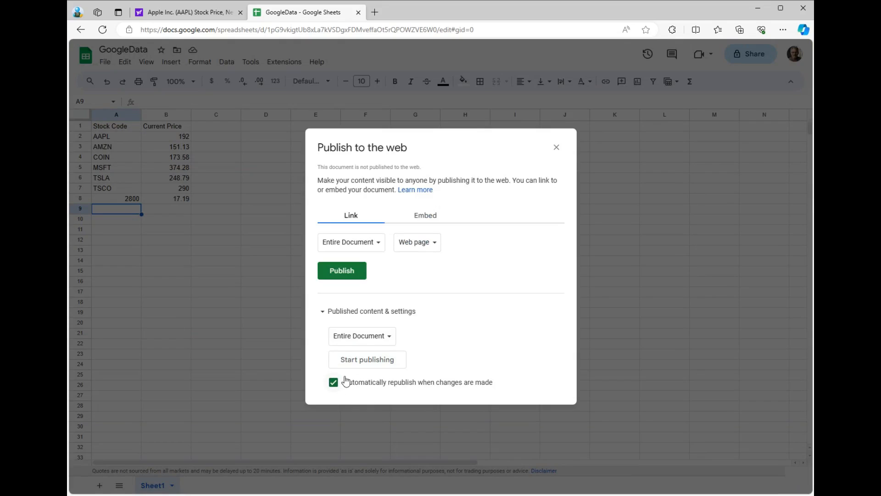
click(437, 250)
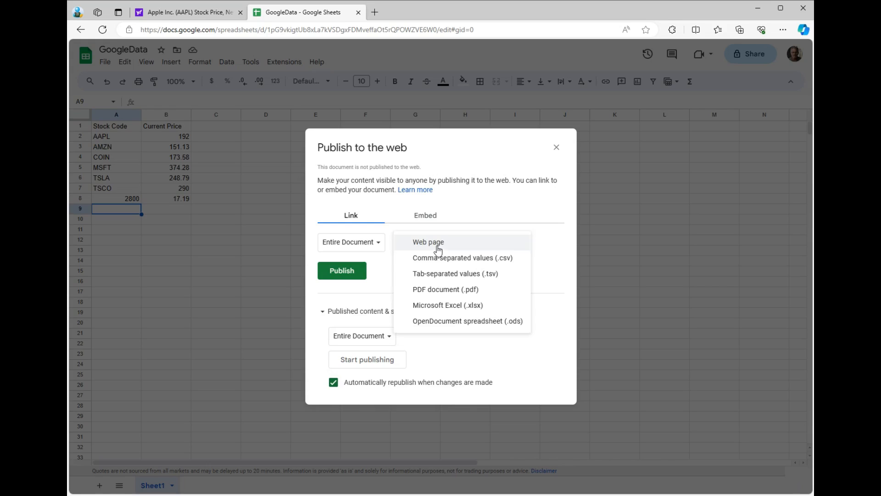
click(448, 305)
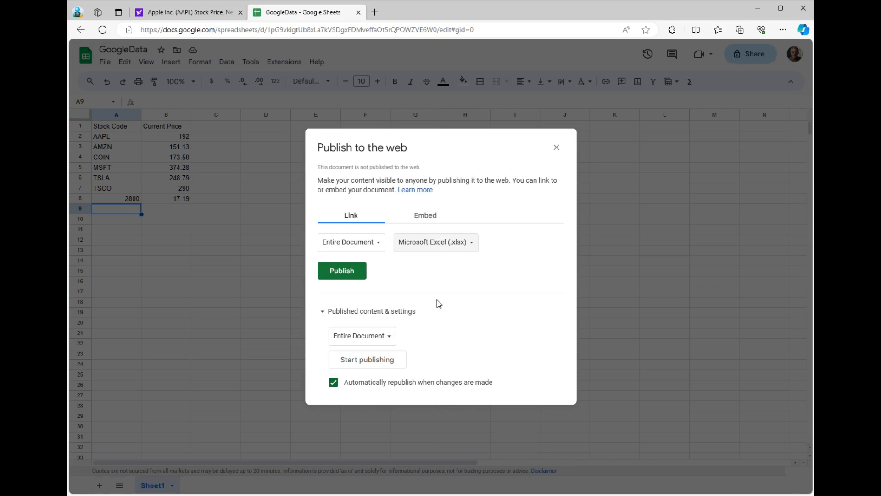
click(347, 271)
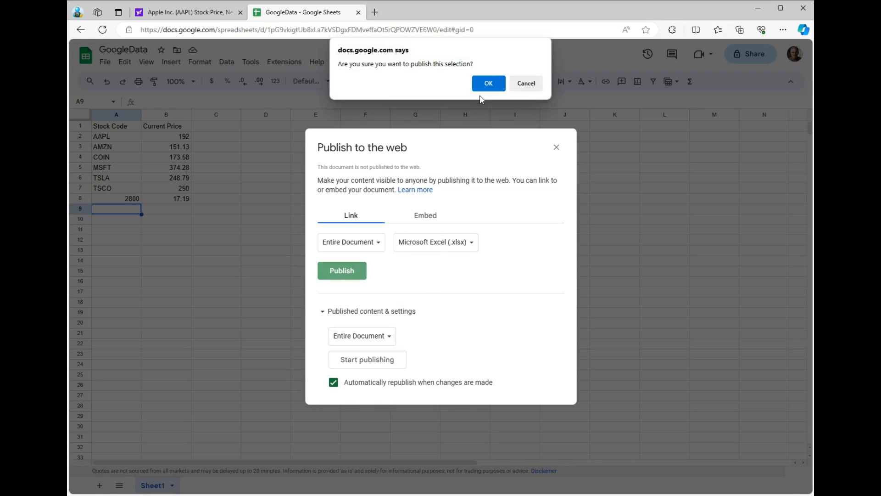
click(488, 85)
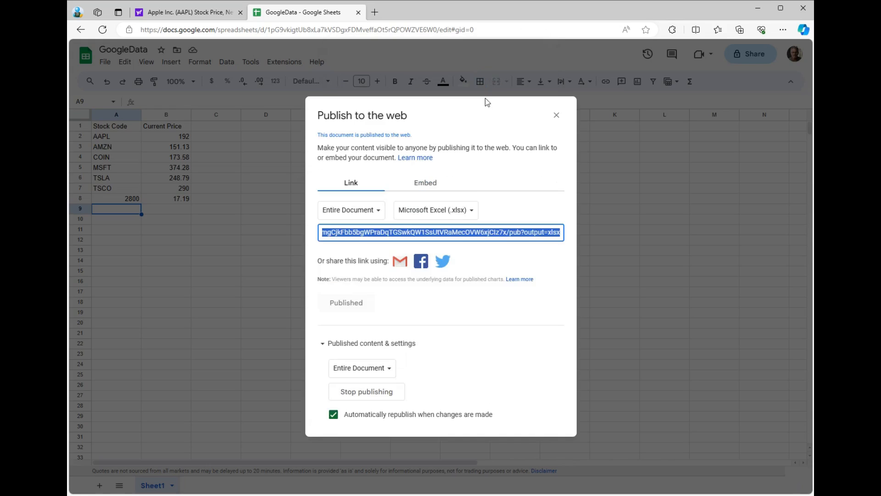
right_click(468, 235)
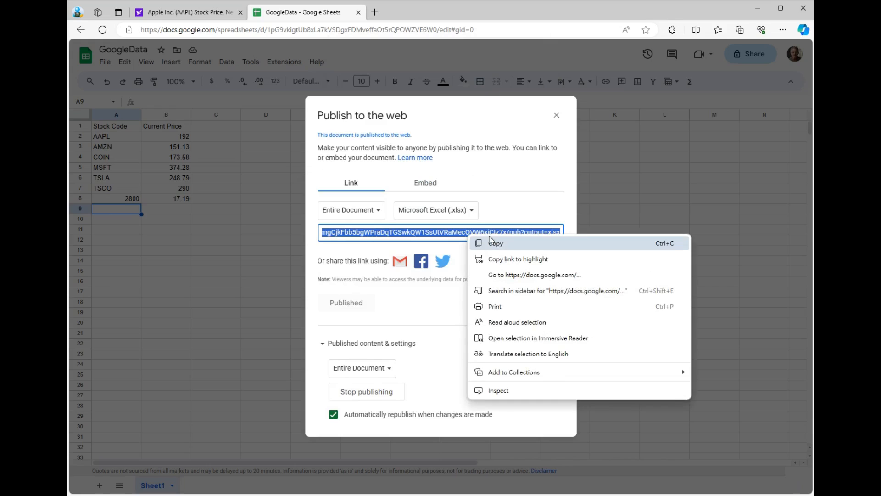
click(503, 245)
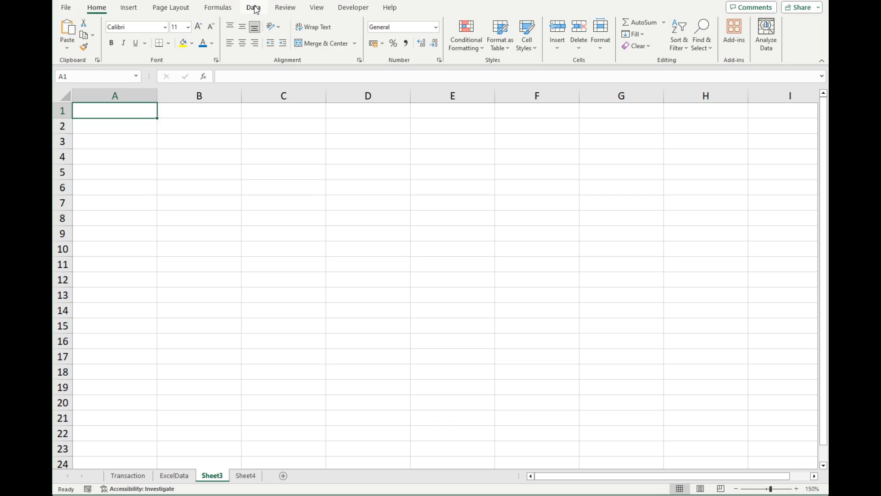
In Excel, import Sheet1 from the web using the copied link and load it into a new worksheet.
click(253, 7)
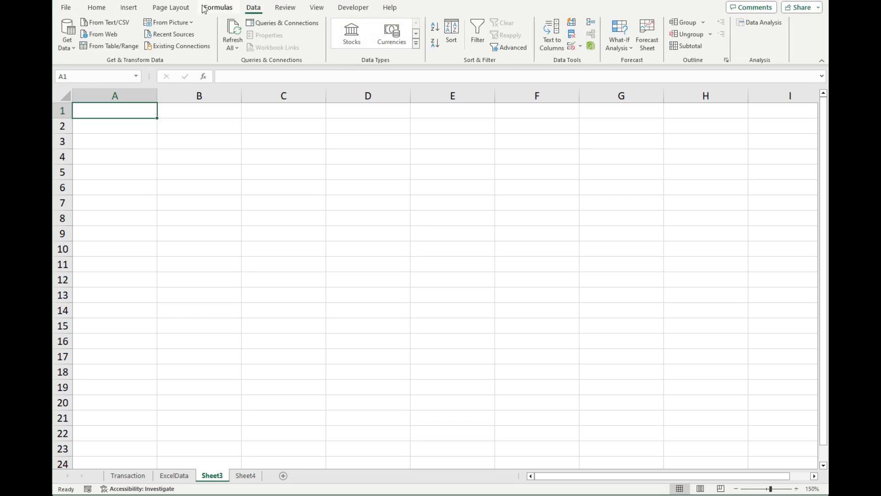
click(113, 35)
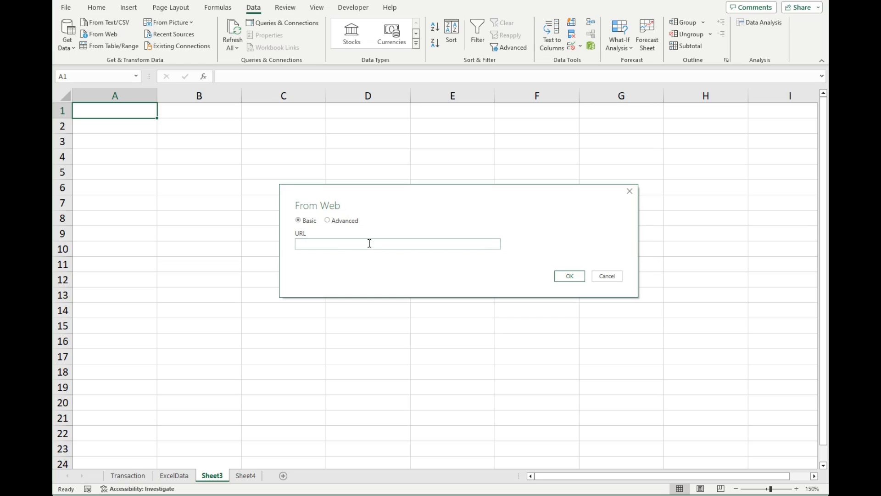
right_click(369, 244)
click(396, 288)
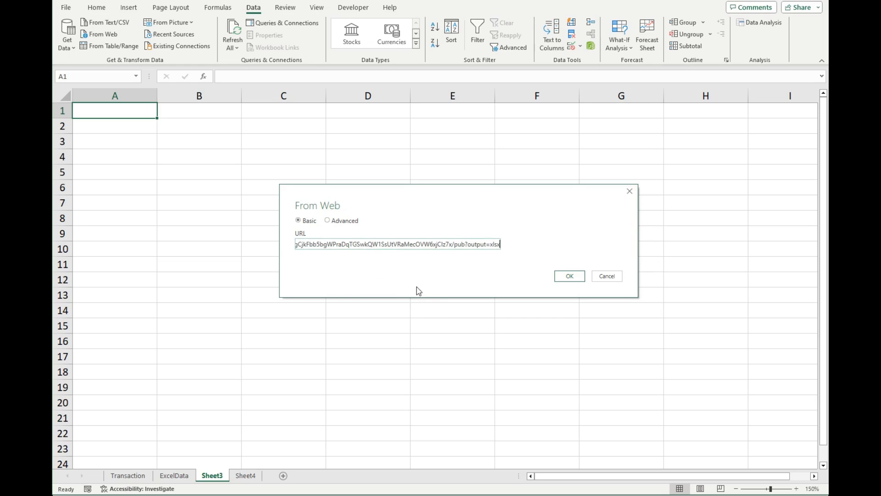
click(576, 277)
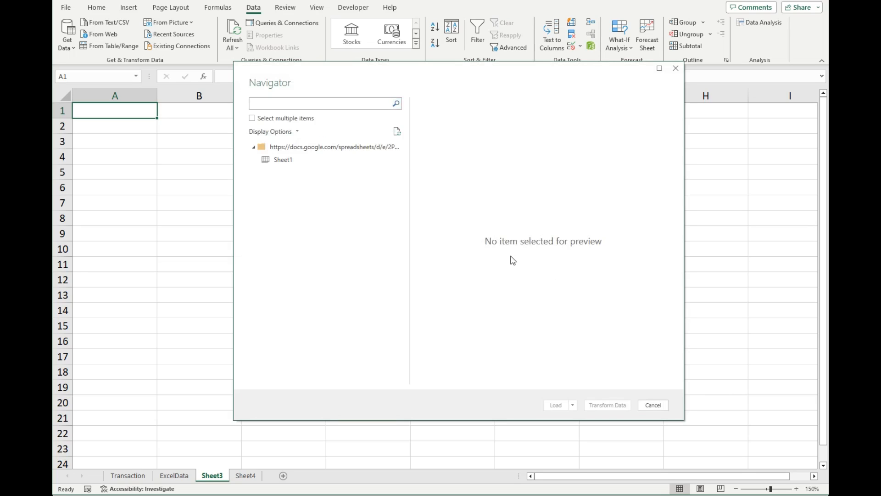
click(282, 161)
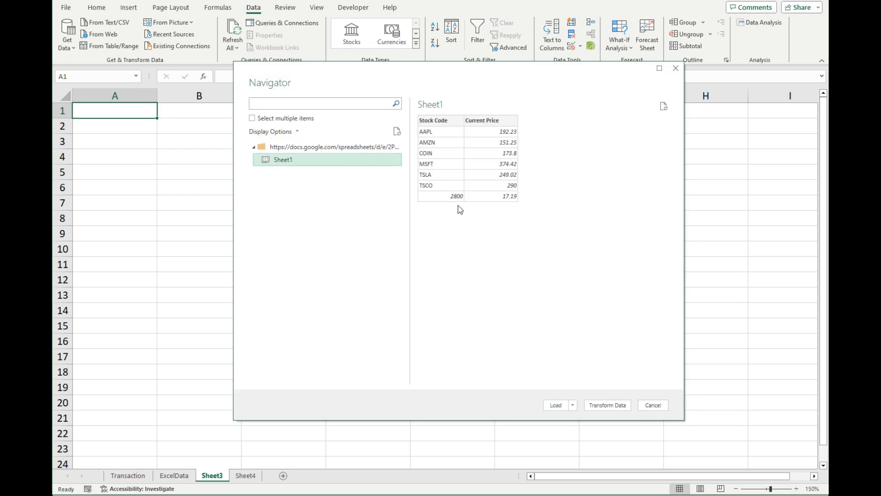
click(555, 405)
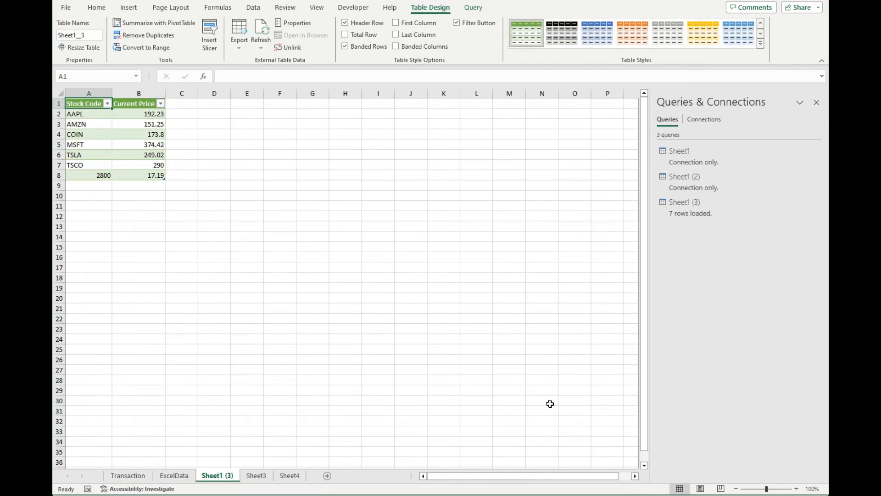
click(818, 103)
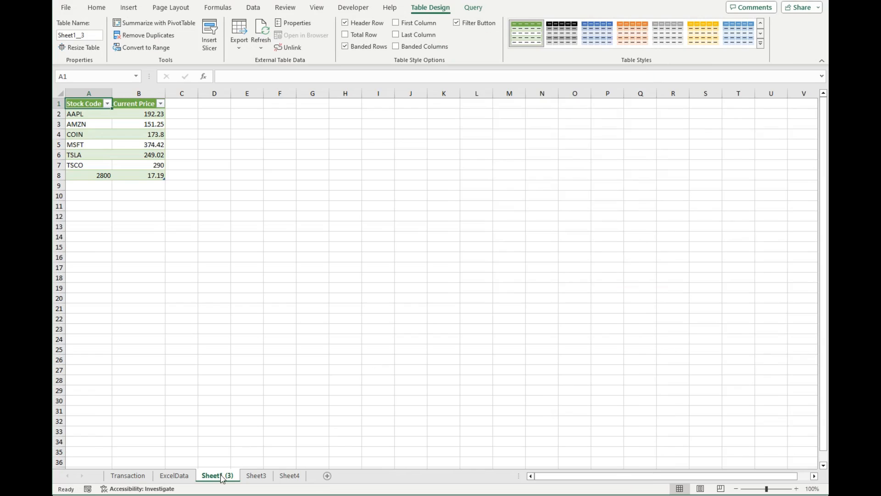
Rename the worksheet holding the imported price table as GoogleData.
right_click(220, 478)
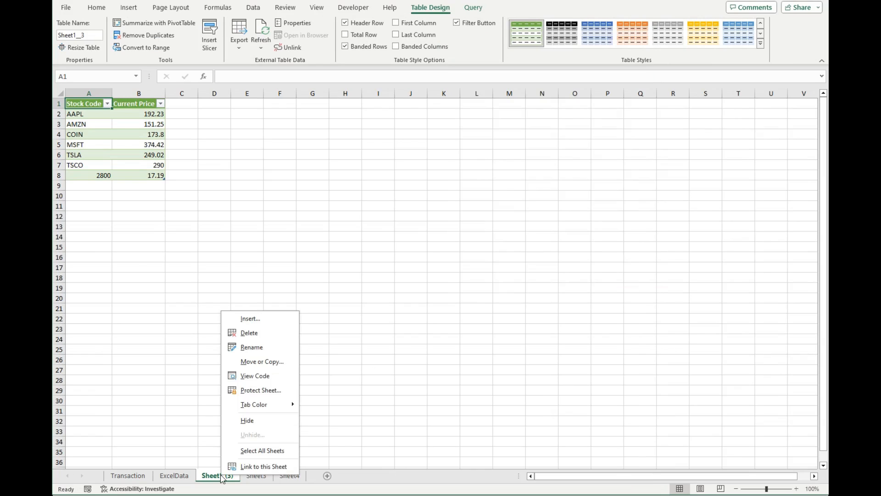
click(258, 348)
text(G)
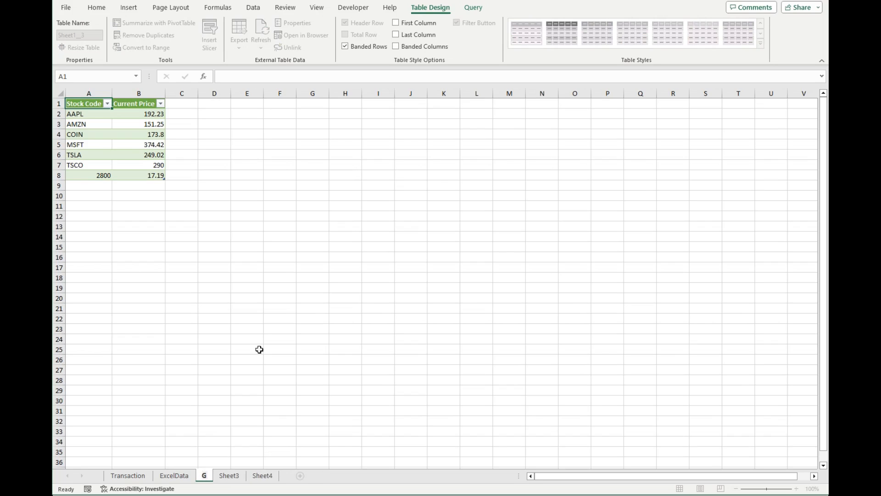
text(oogleData)
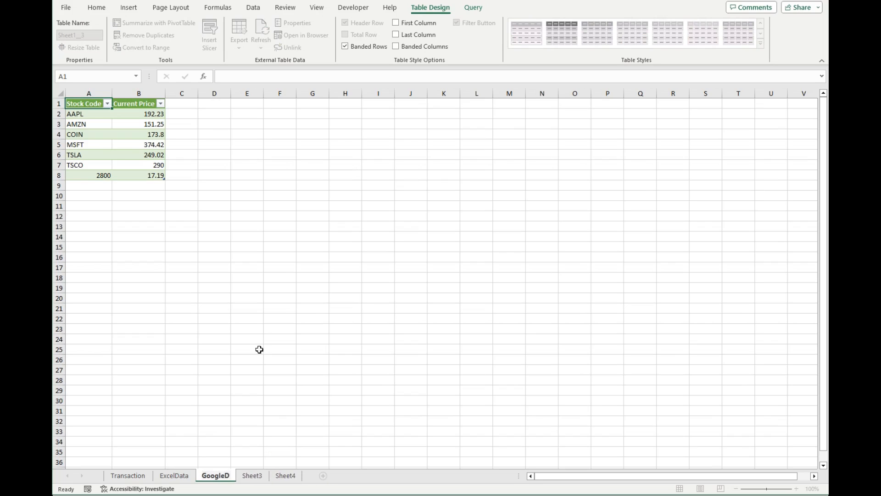
click(193, 160)
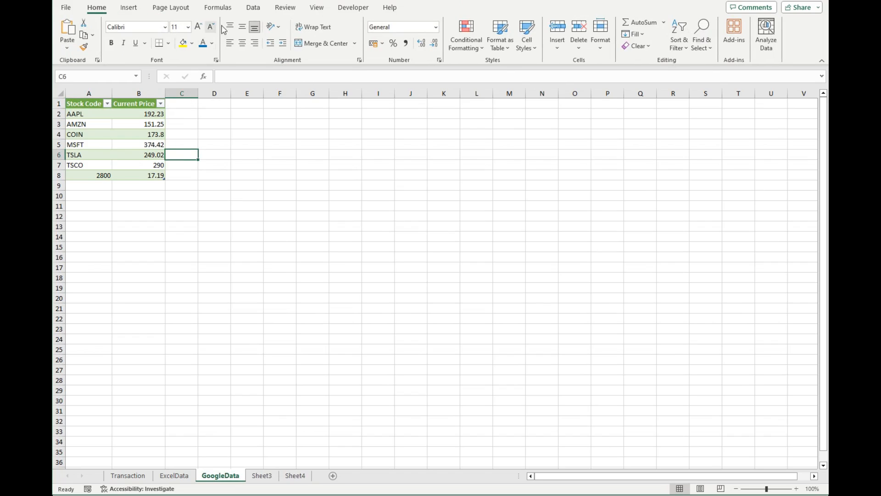
Set the imported price table's query to refresh every 5 minutes.
click(253, 8)
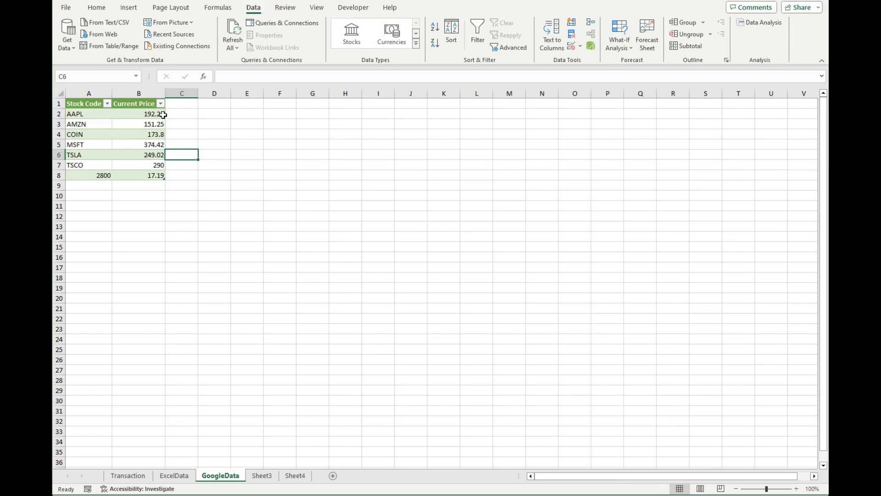
click(147, 114)
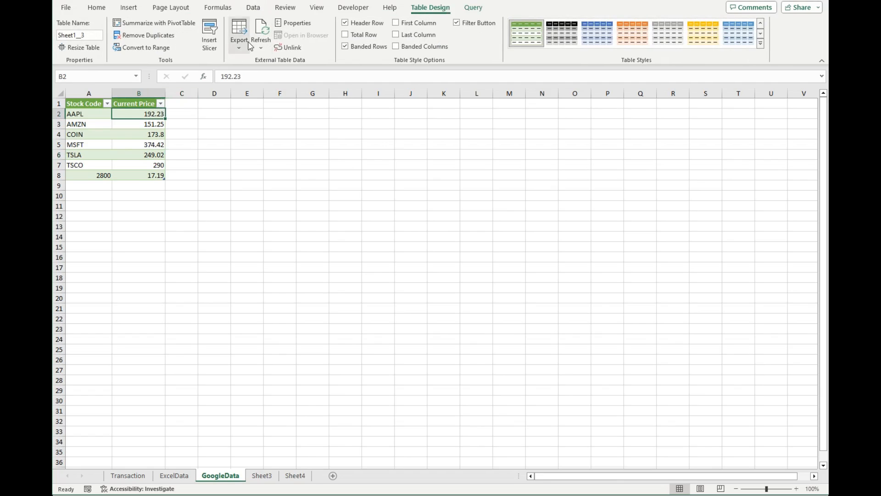
click(254, 8)
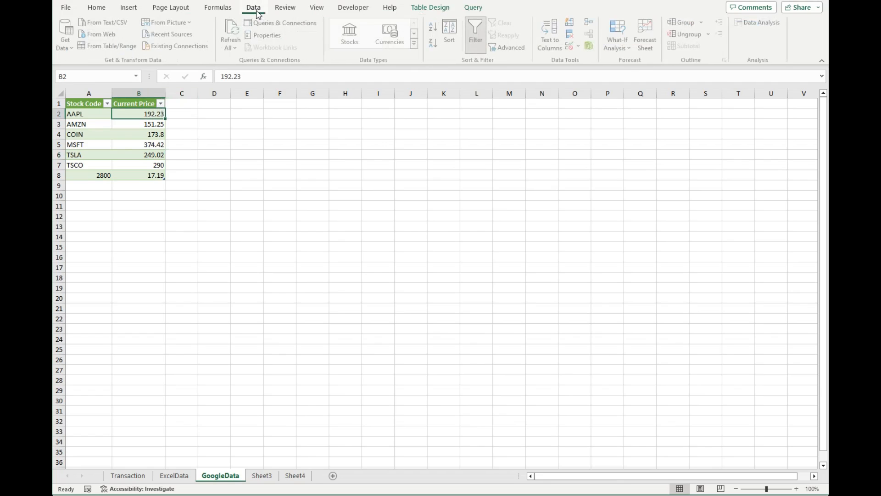
click(264, 37)
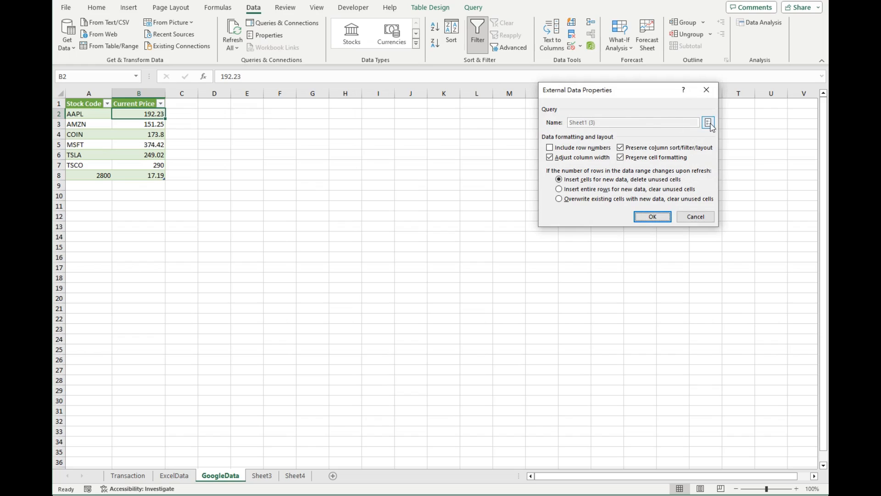
click(708, 123)
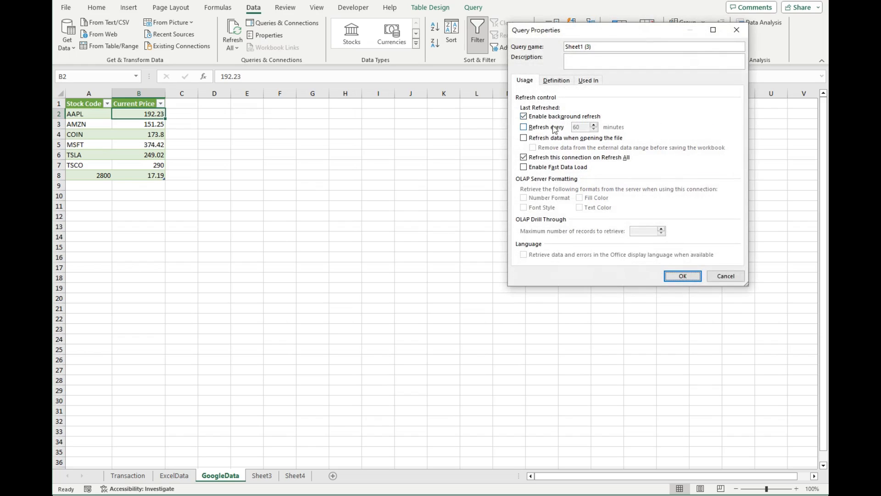
click(540, 128)
drag(581, 127, 553, 130)
text(5)
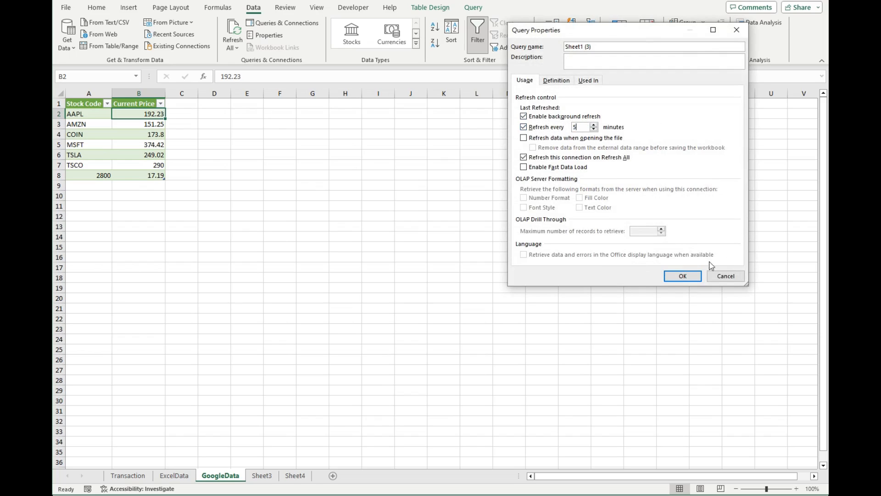
click(689, 278)
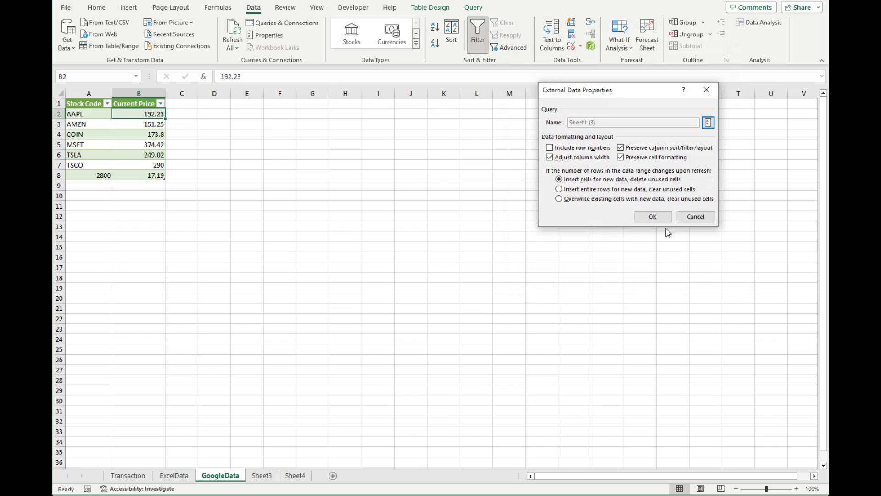
click(652, 217)
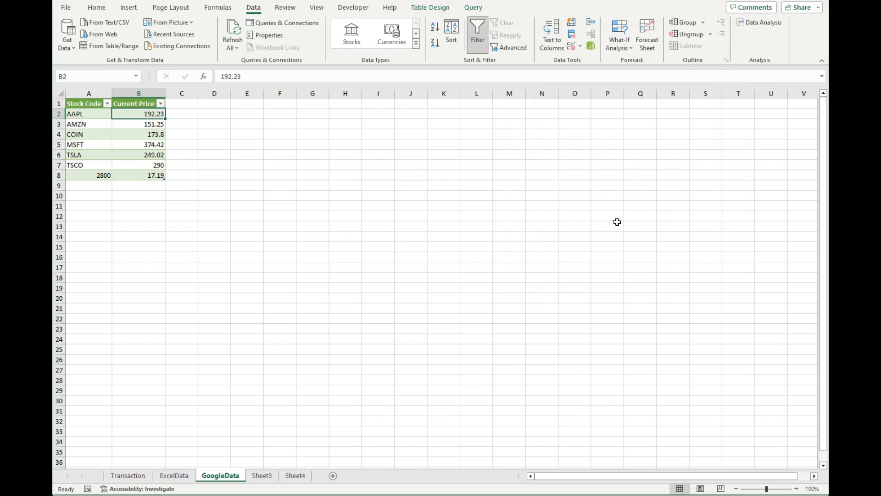
On the Transaction sheet, enter a VLOOKUP formula in C2 that looks up A2 in GoogleData!A2:B20 and returns column 2.
click(139, 475)
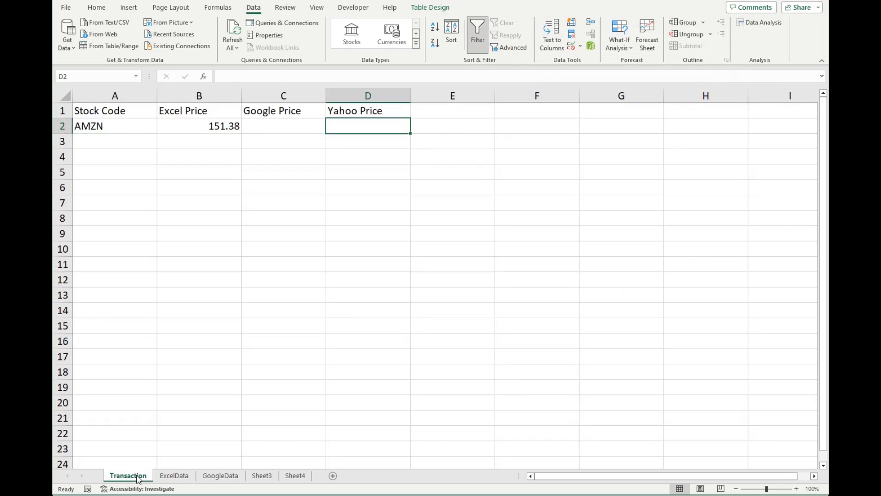
click(276, 129)
text(=VLO)
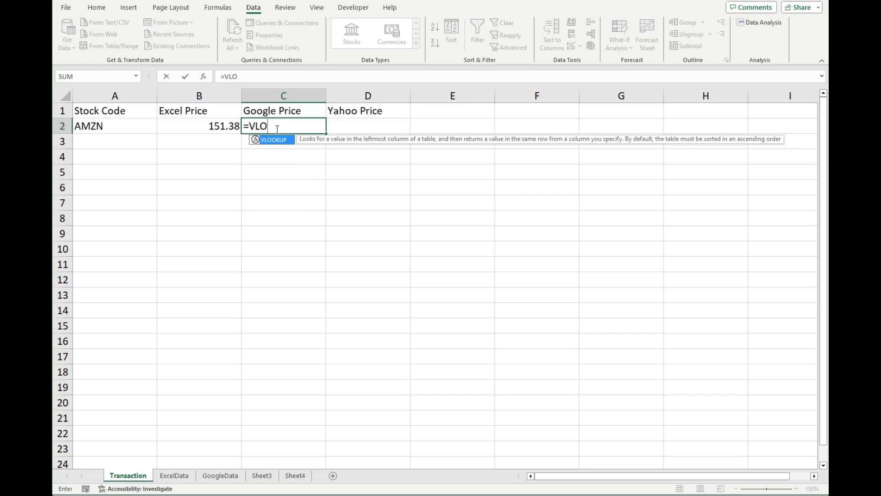
key(Tab)
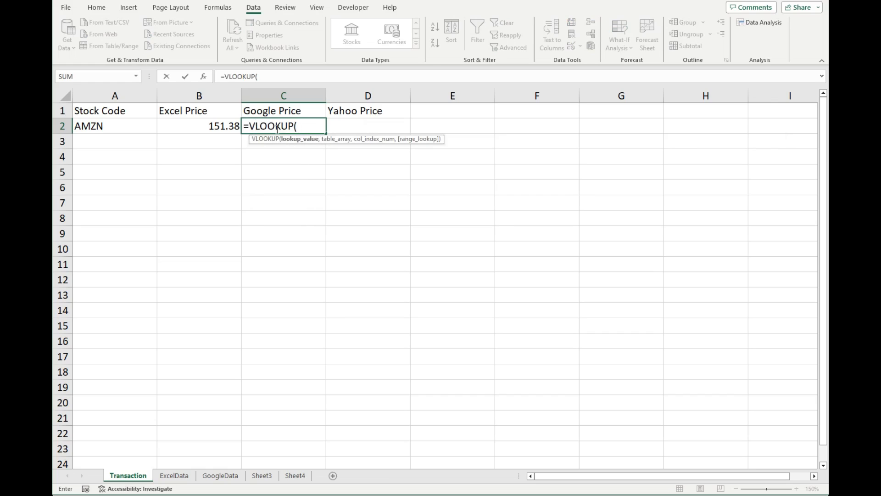
click(123, 126)
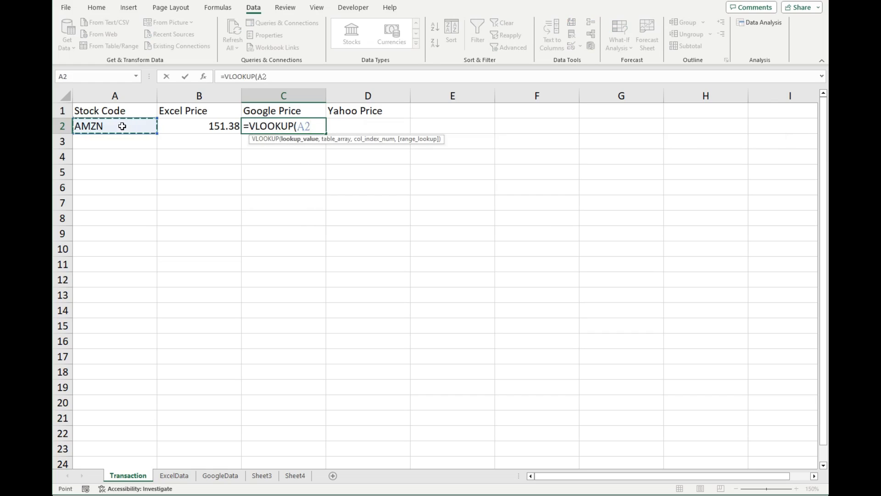
text(,)
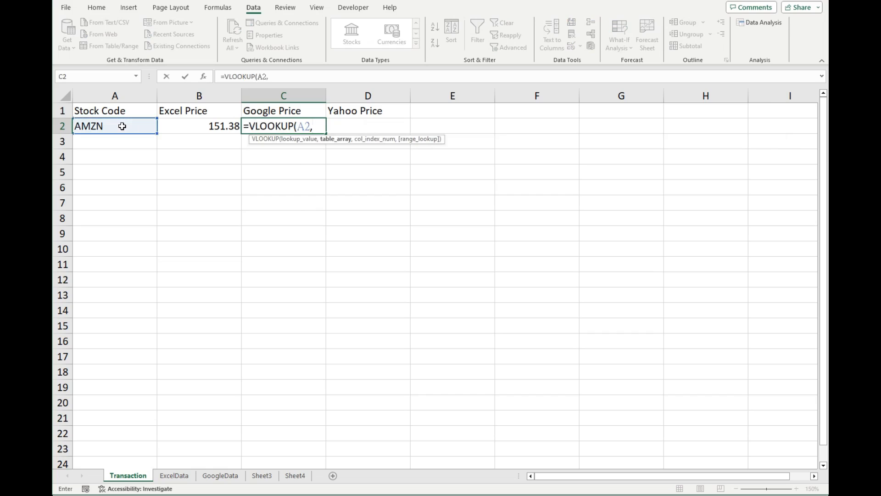
click(231, 476)
drag(87, 115, 152, 297)
click(335, 76)
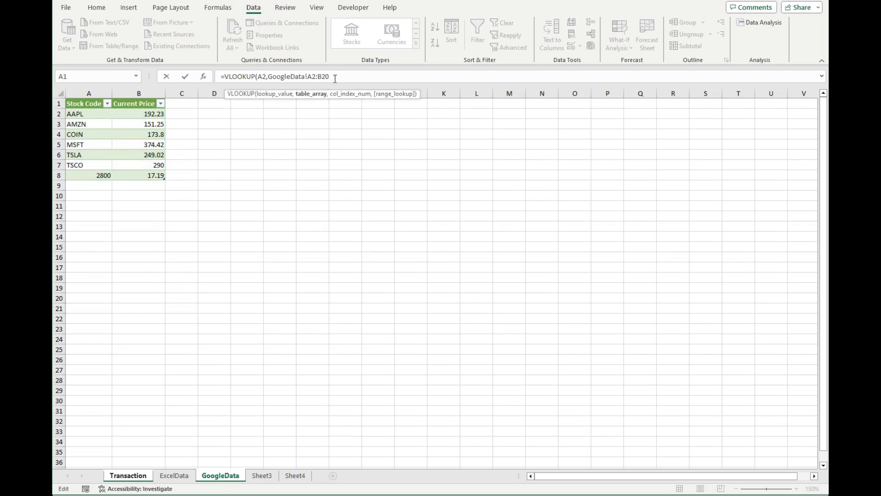
text(,2)
key(Return)
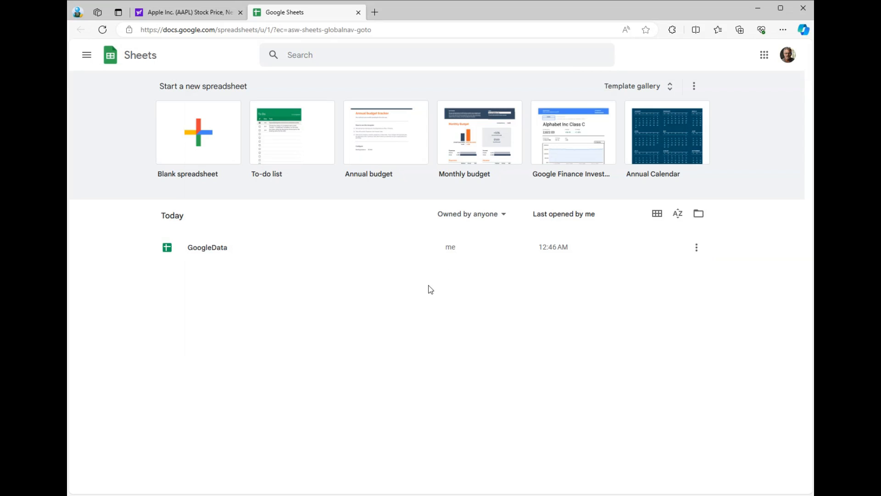
In Google Sheets, create a blank spreadsheet and name it YahooData.
click(205, 130)
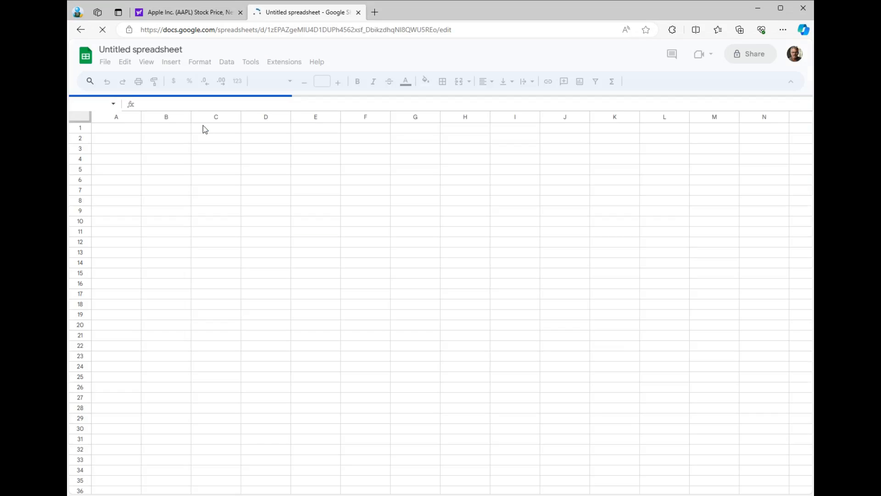
click(149, 49)
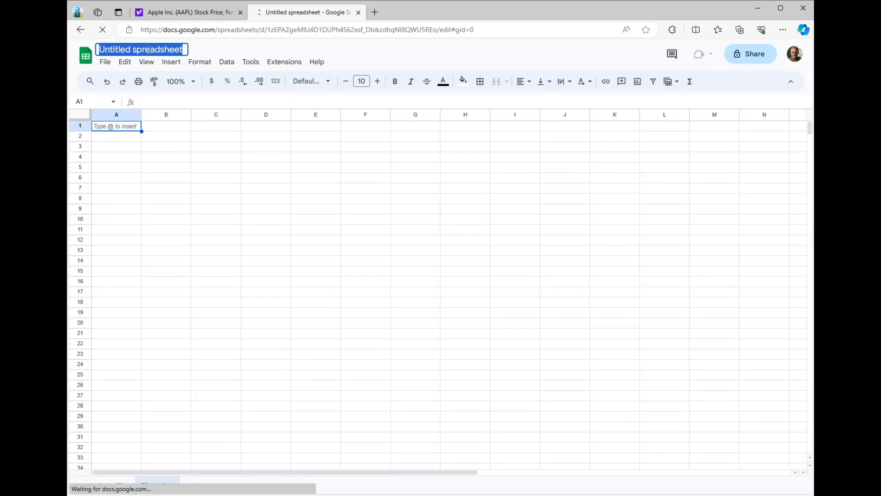
text(Yahoo)
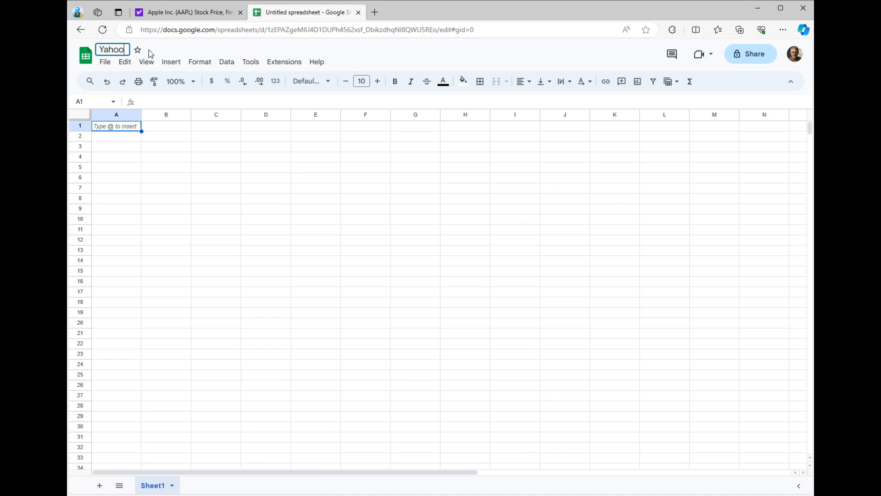
text(Data)
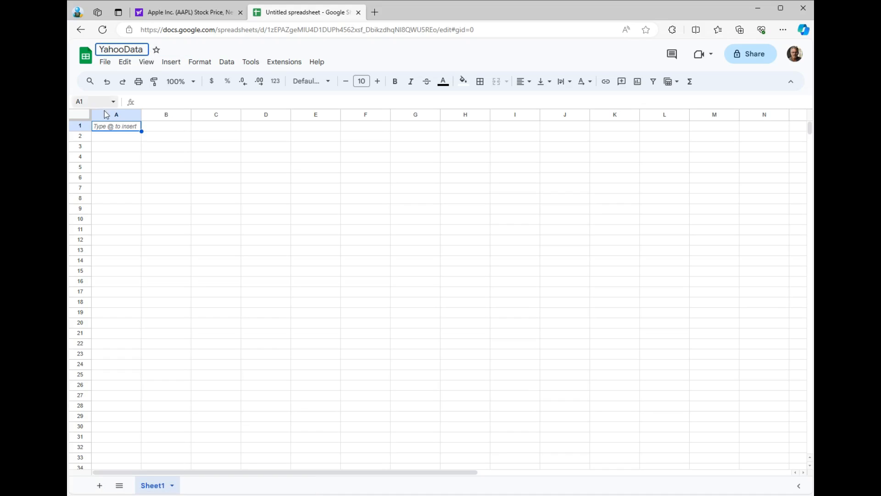
Enter the headers Stock Code in A1 and Current Price in B1, and the stock code AAPL in A2.
double_click(107, 128)
text(S)
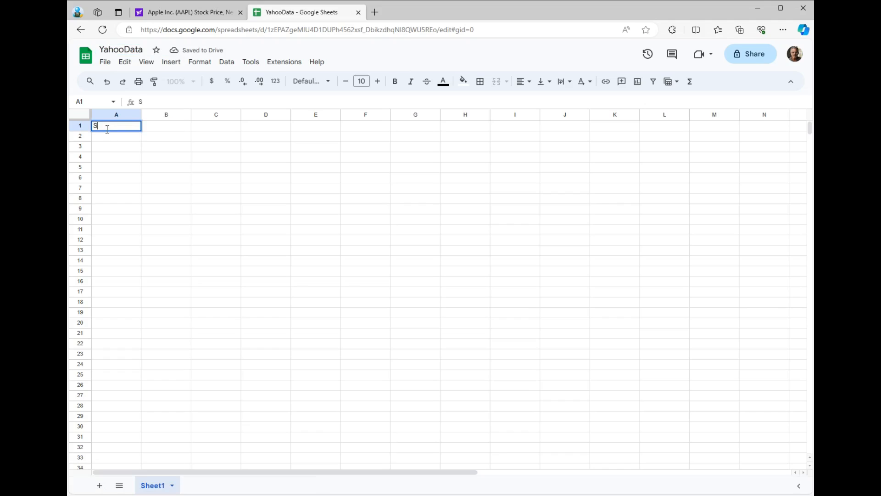
text(tock Code)
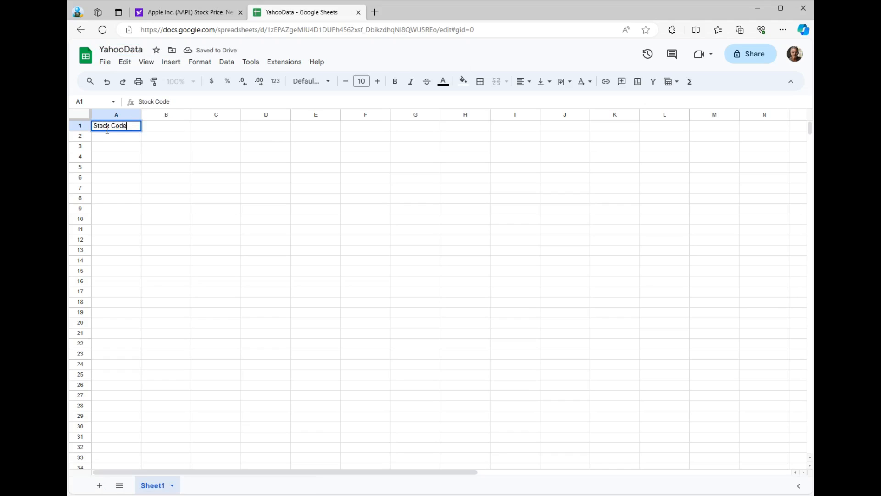
key(Tab)
text(Current)
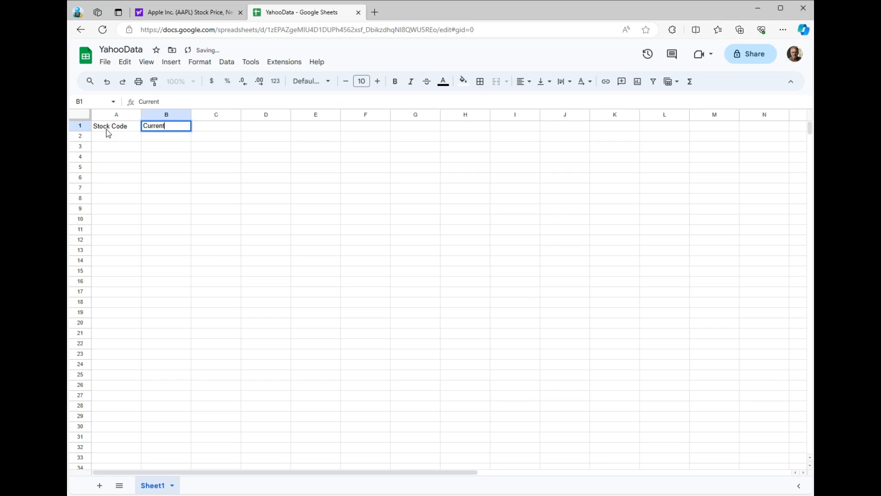
text( Price)
click(132, 135)
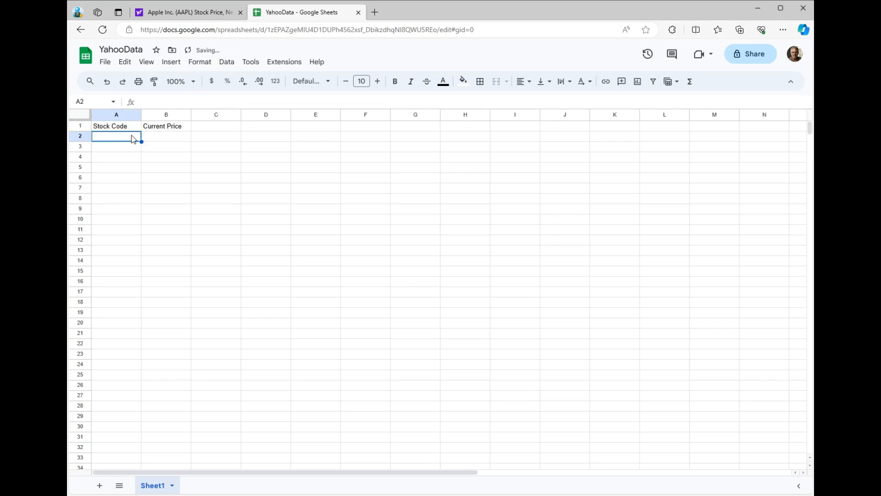
text(AAPL)
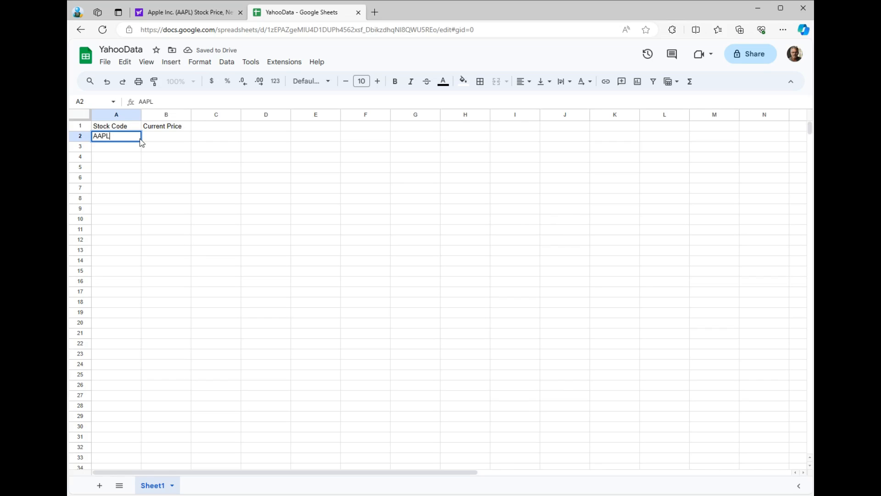
click(198, 14)
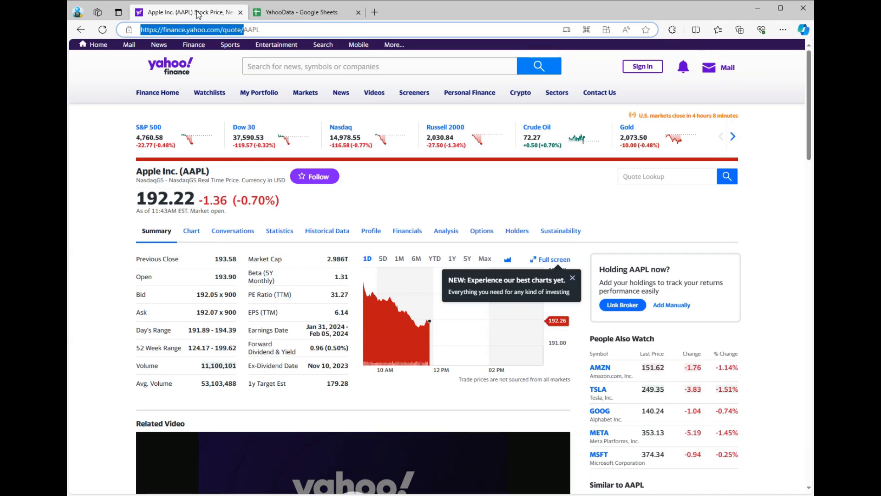
click(243, 30)
drag(244, 30, 140, 29)
right_click(166, 30)
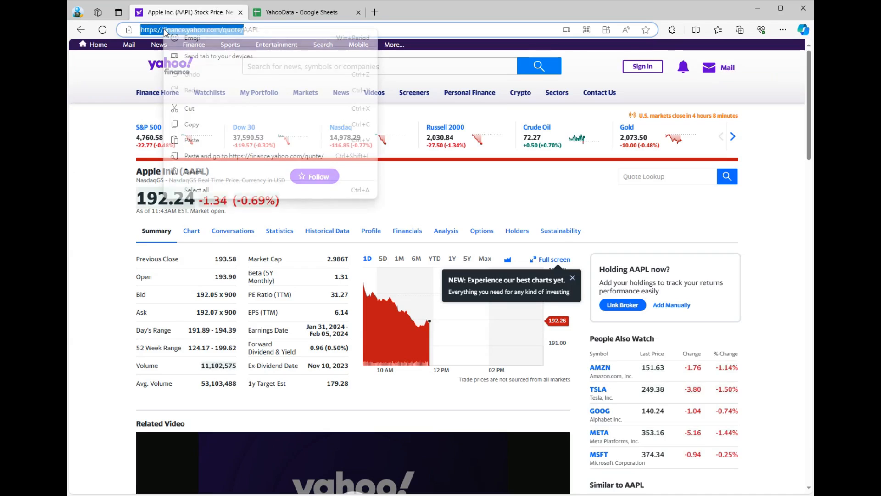
click(193, 124)
click(285, 12)
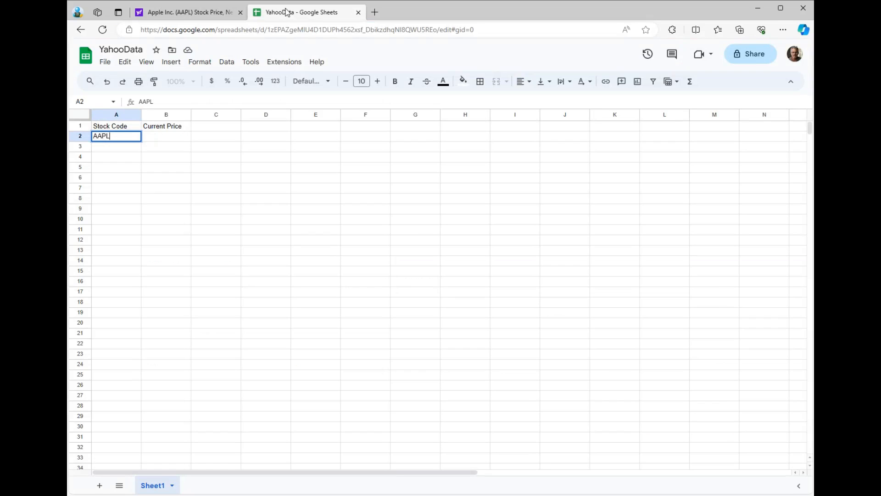
click(164, 136)
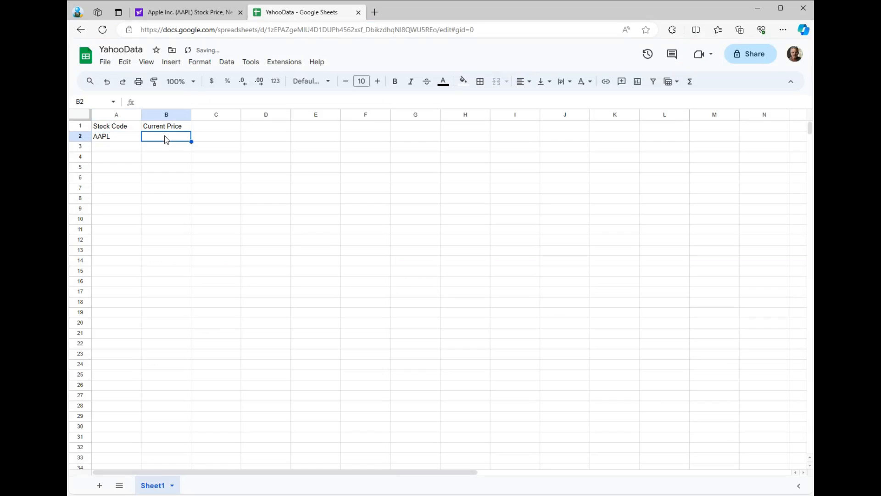
text(=im)
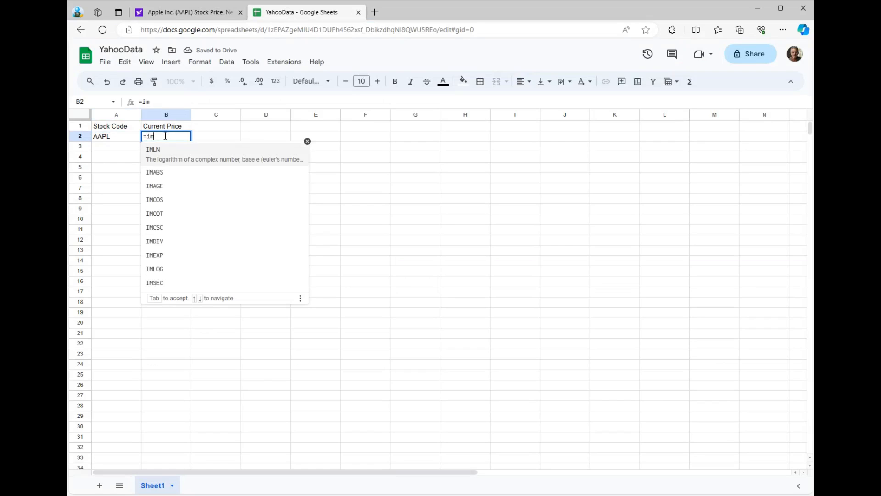
text(portxml)
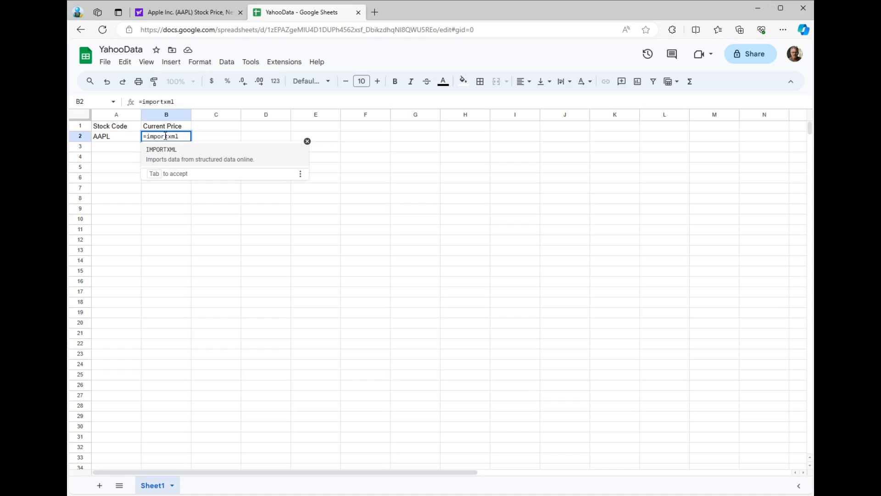
text((")
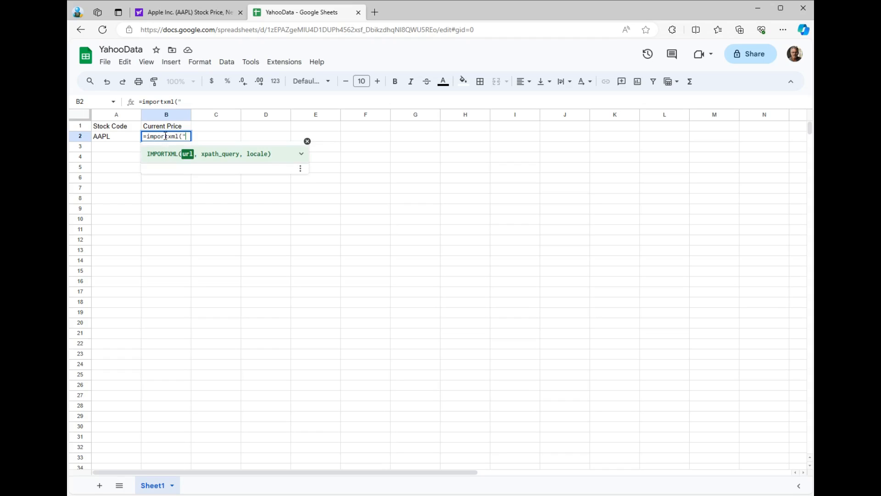
key(ctrl+v)
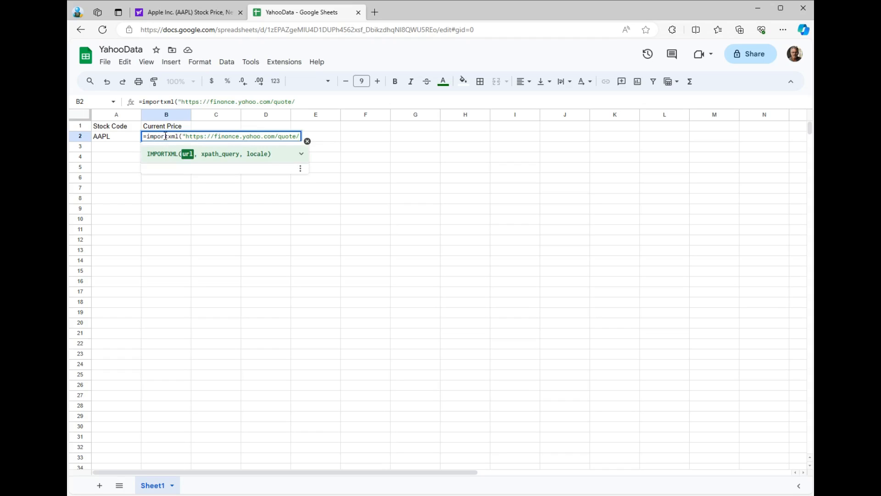
text(" &)
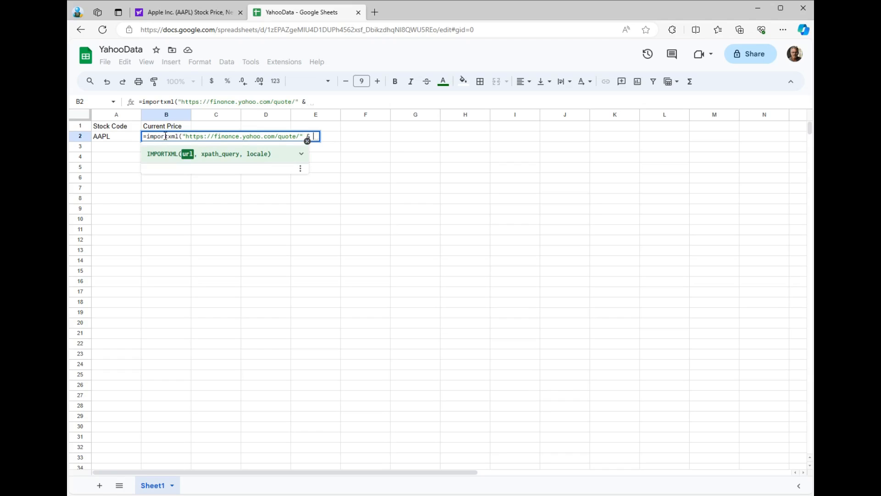
click(116, 138)
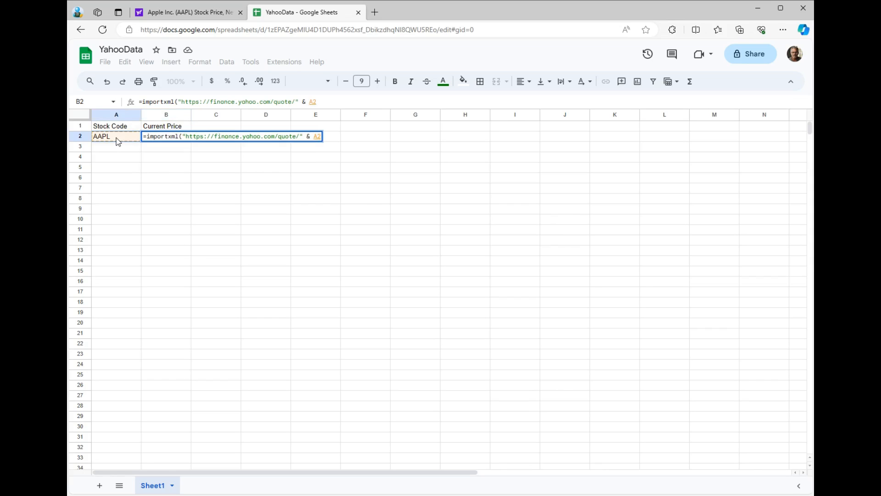
text(, )
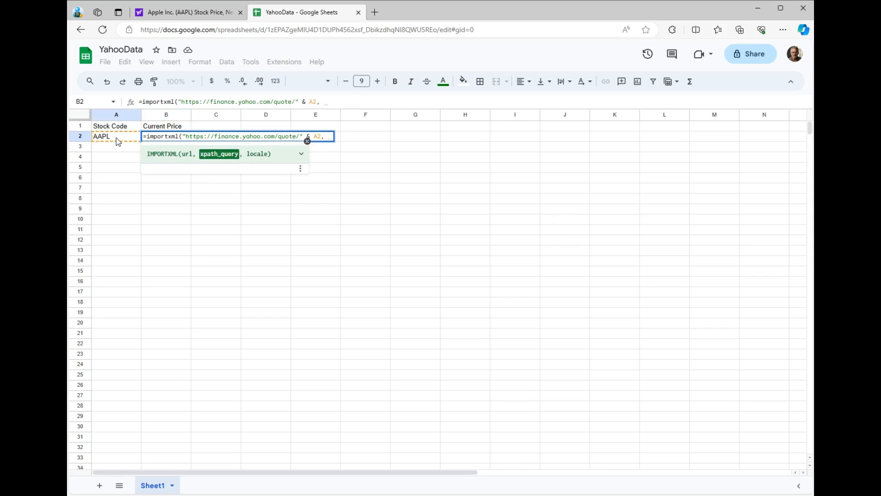
text(")
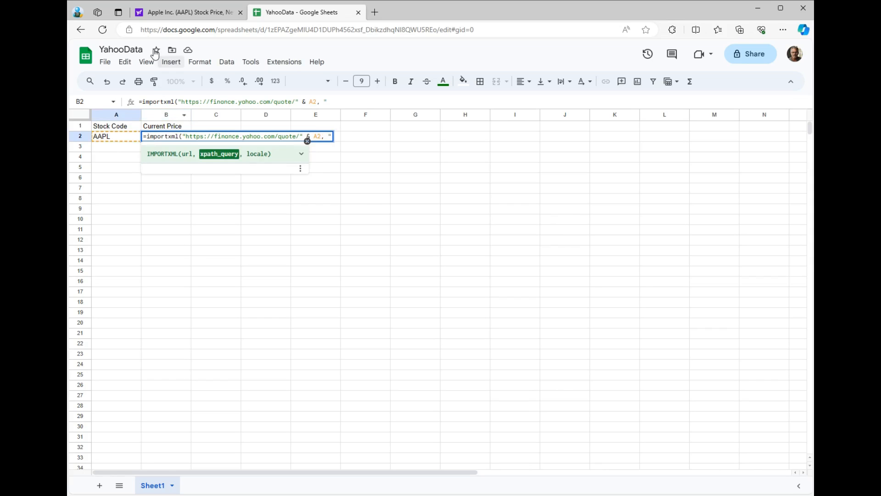
On the Yahoo Finance page, inspect Apple's current price and copy the full XPath of its fin-streamer element.
click(169, 13)
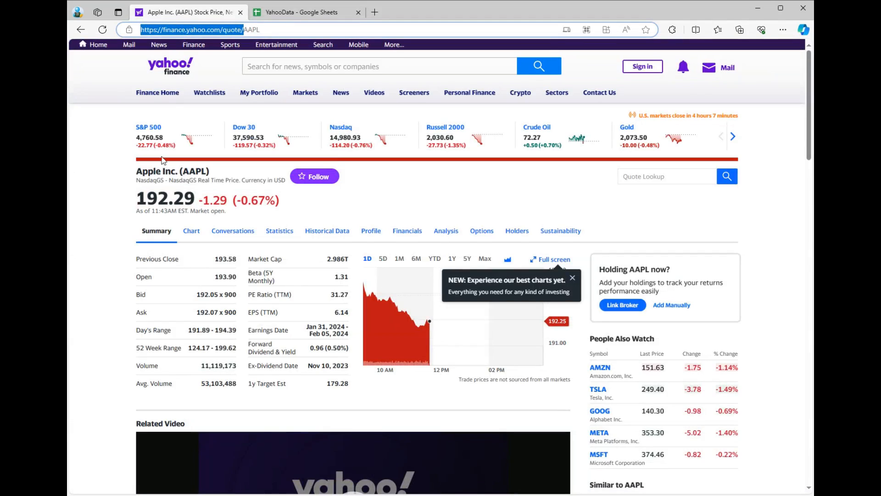
drag(137, 198, 195, 202)
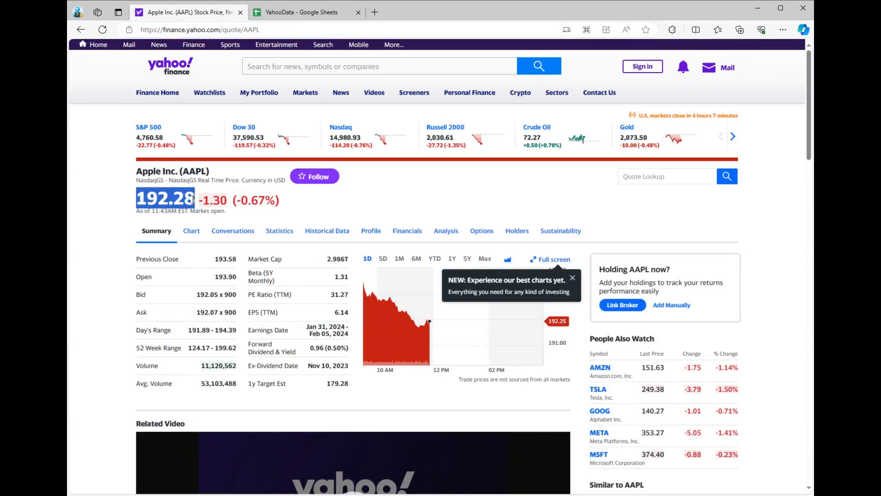
right_click(166, 202)
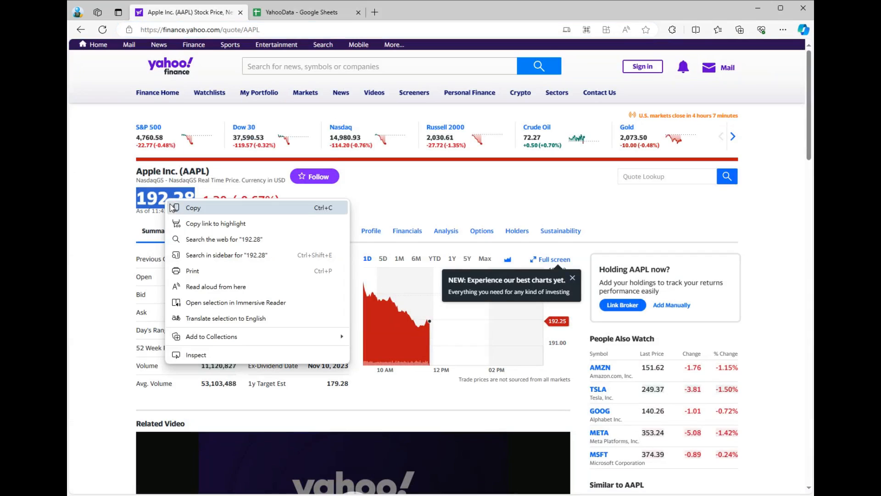
click(207, 355)
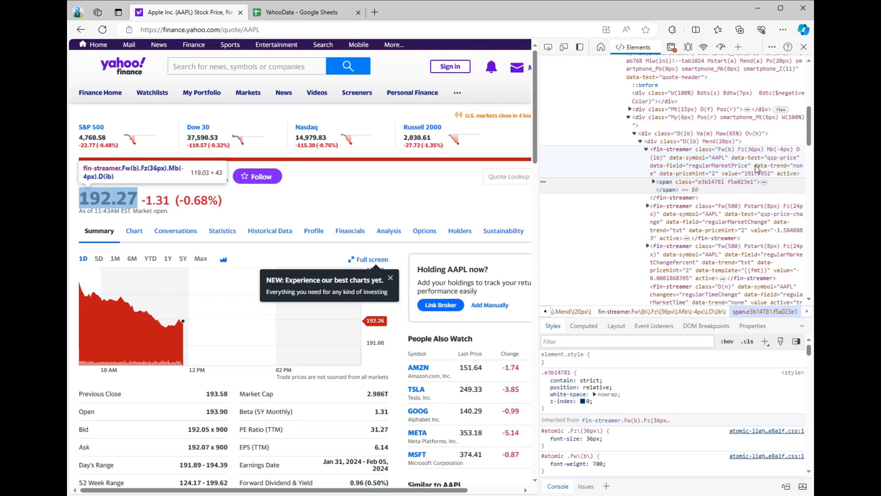
right_click(665, 157)
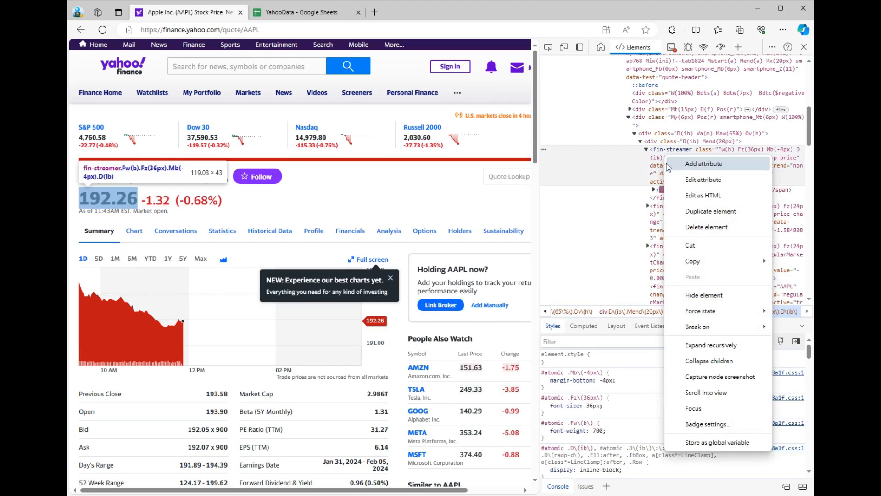
mouse_move(687, 260)
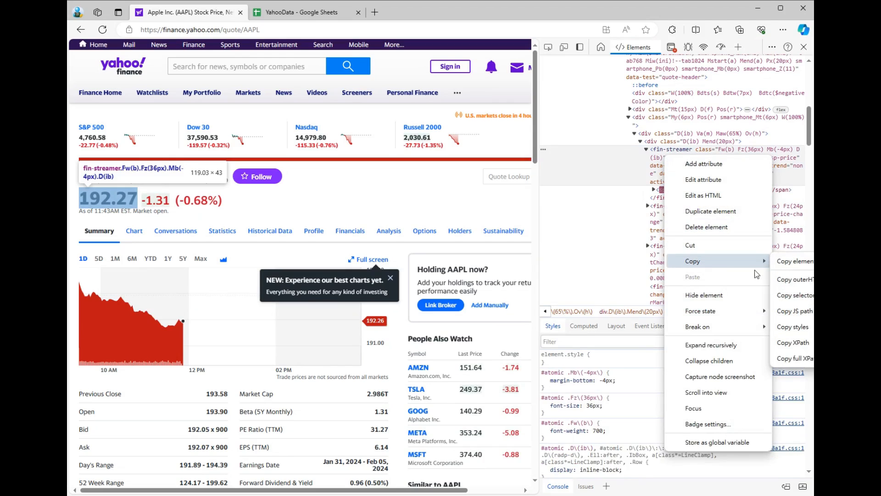
click(786, 358)
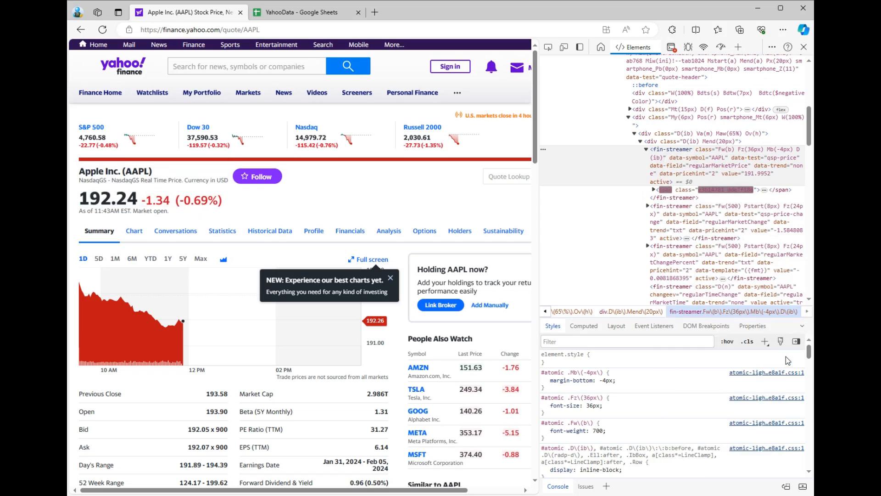
In the YahooData Google sheet, paste the copied full XPath into B2's IMPORTXML formula, close the quote and parenthesis, and commit it.
click(296, 15)
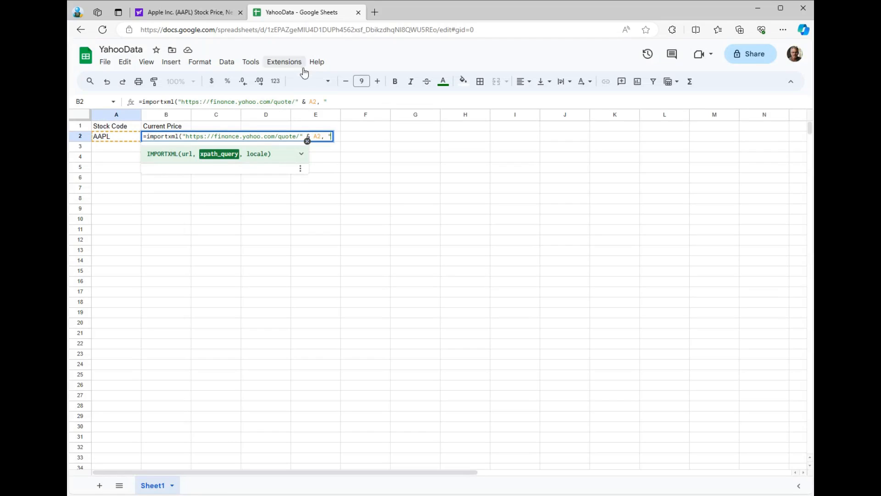
right_click(339, 101)
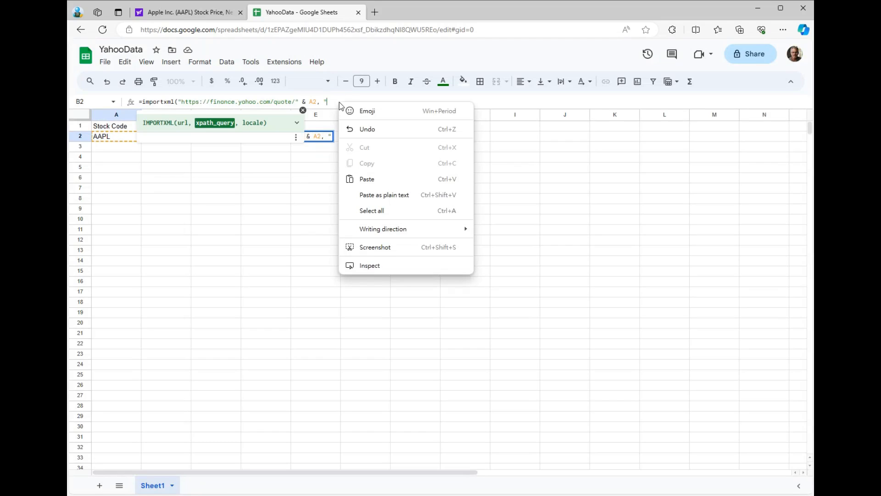
click(392, 182)
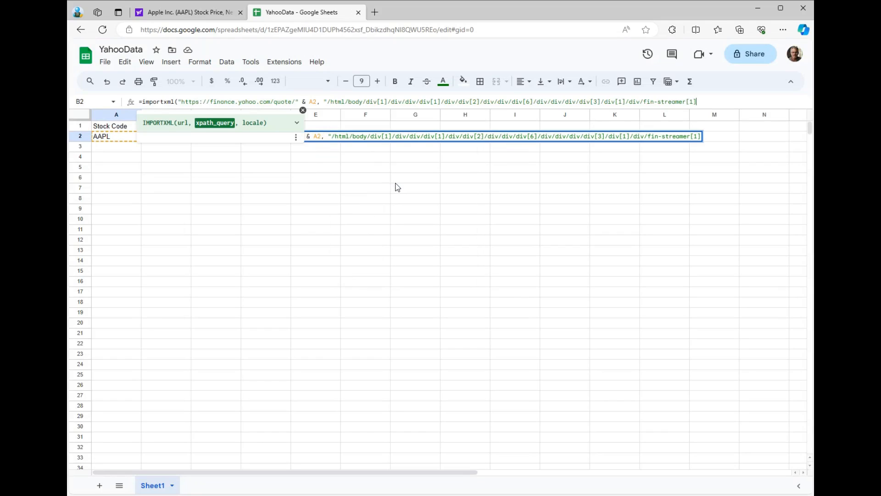
text("))
key(Return)
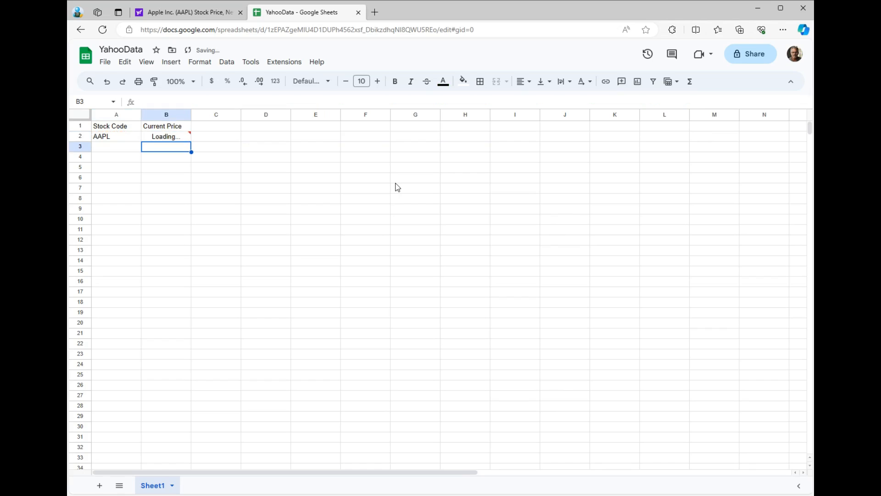
Enter the stock codes AMZN, COIN, MSFT and TSLA in cells A3 to A6.
click(120, 148)
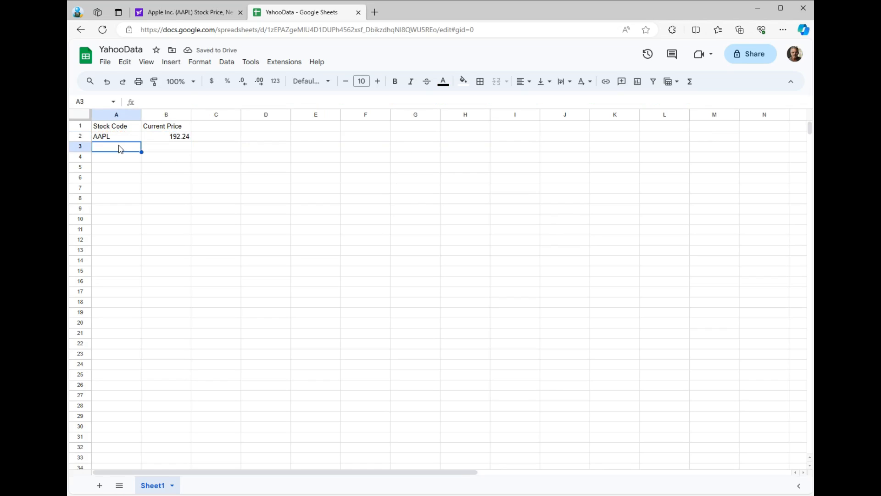
text(AMZN)
key(Return)
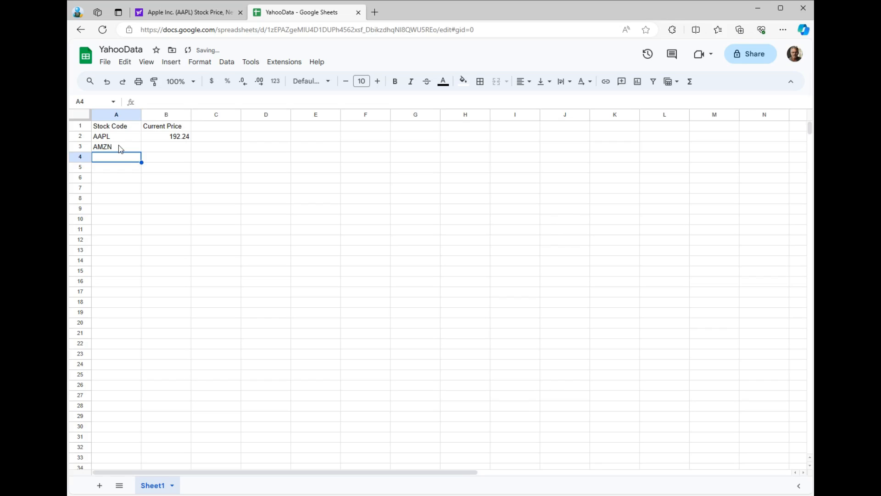
text(COIN)
key(Return)
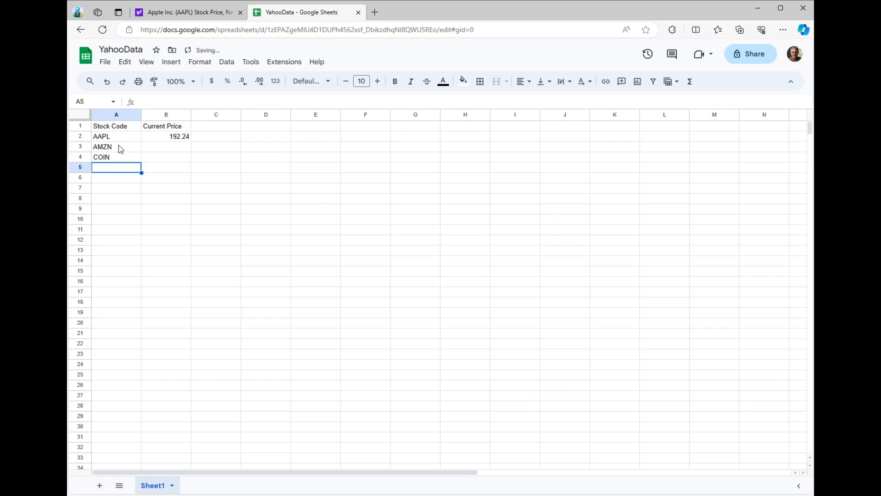
text(MSFT)
key(Return)
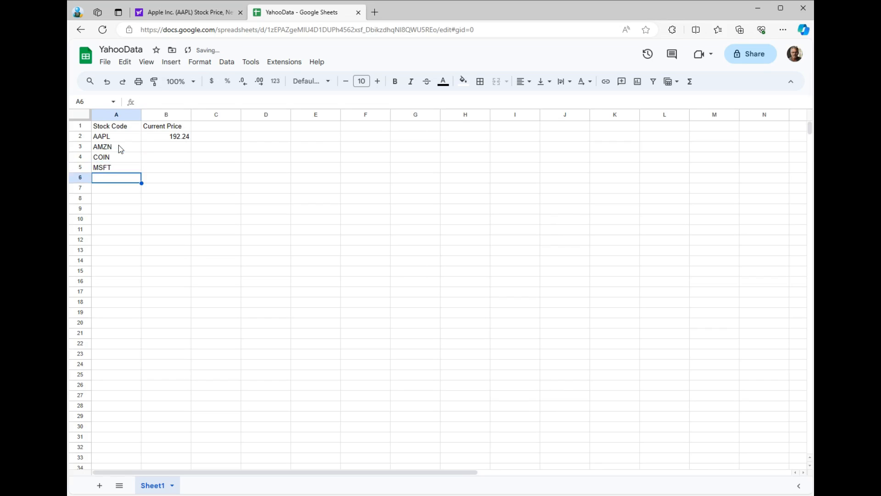
text(TSLA)
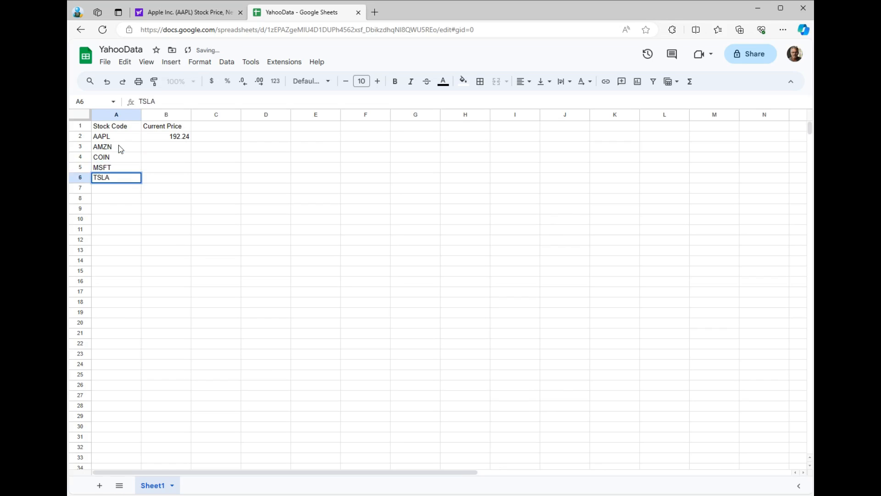
key(Return)
Fill the IMPORTXML formula from B2 down to B6 for the remaining stock codes.
click(174, 139)
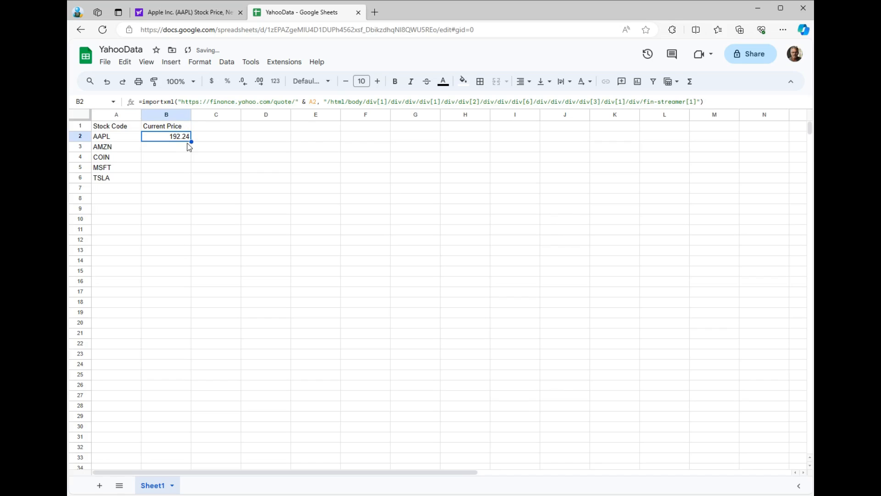
drag(191, 142, 192, 179)
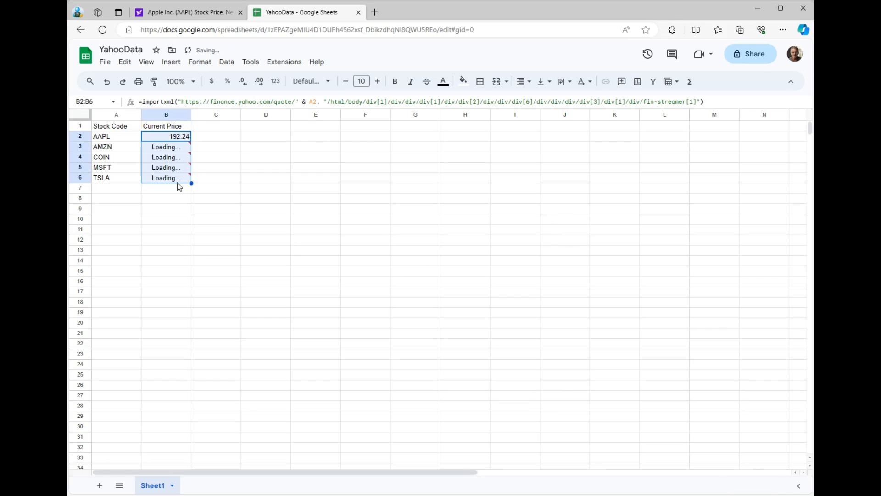
click(122, 192)
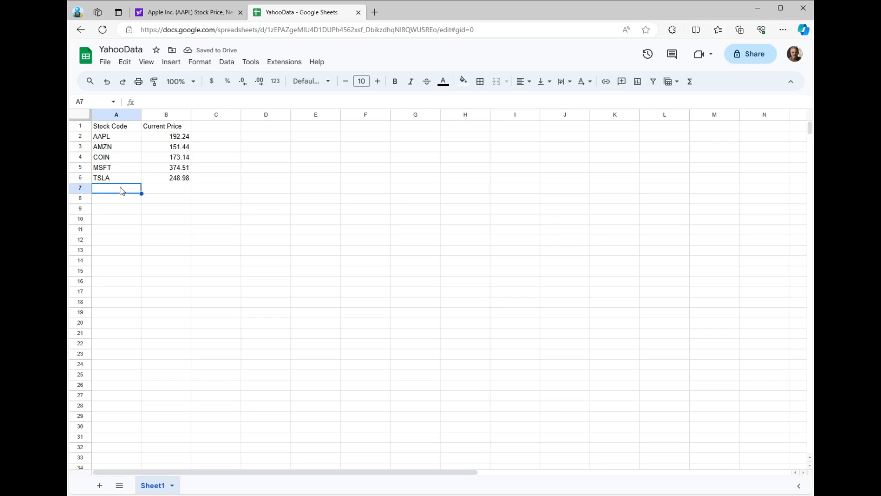
Publish the entire YahooData document to the web as Microsoft Excel (.xlsx) and copy its published link.
click(104, 64)
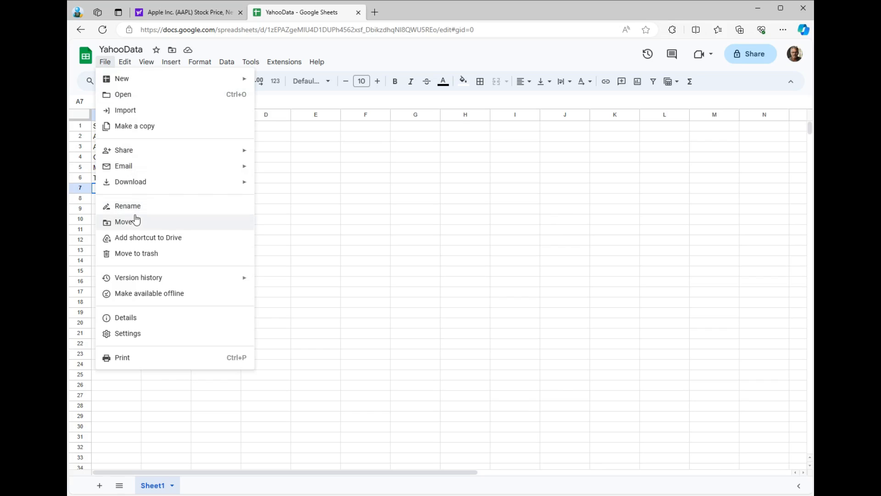
mouse_move(143, 157)
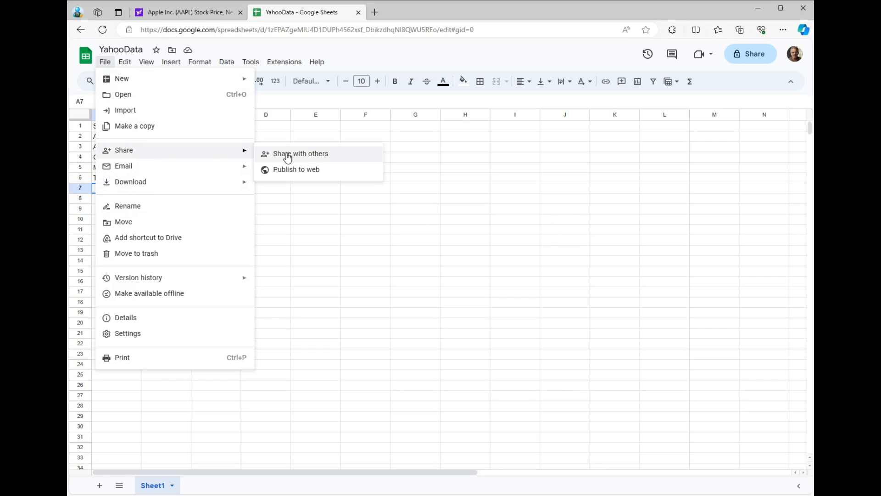
click(294, 169)
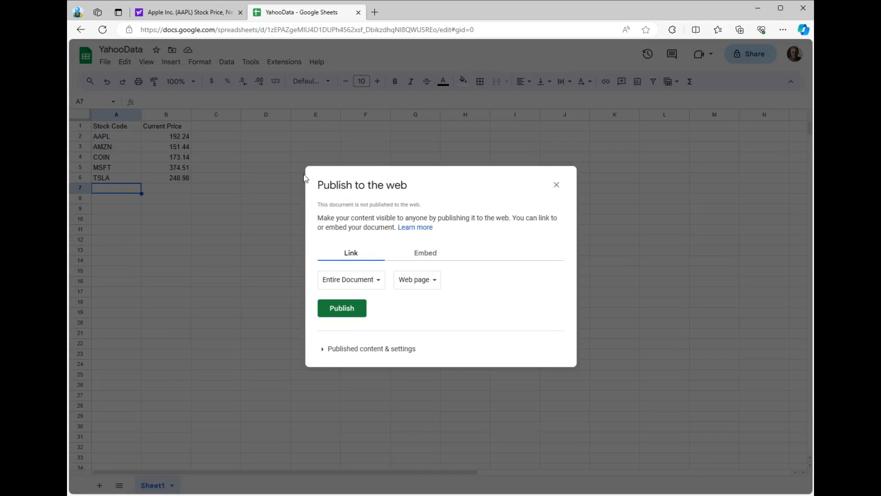
click(323, 348)
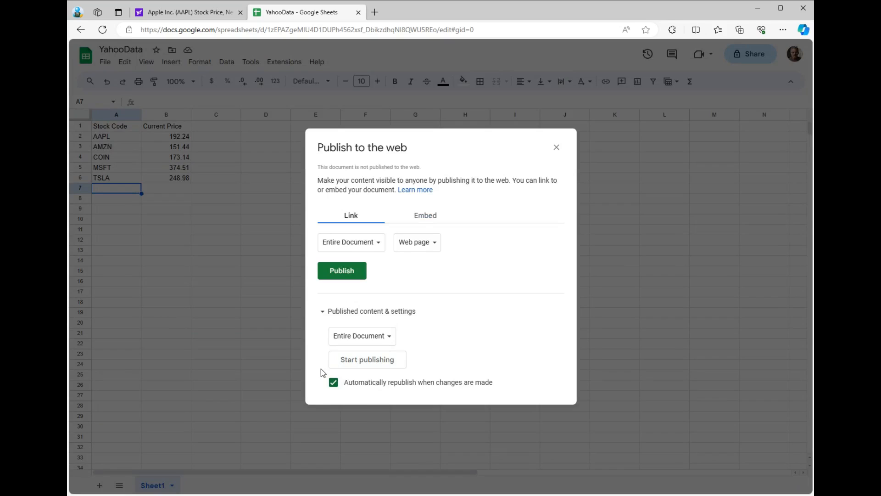
click(419, 247)
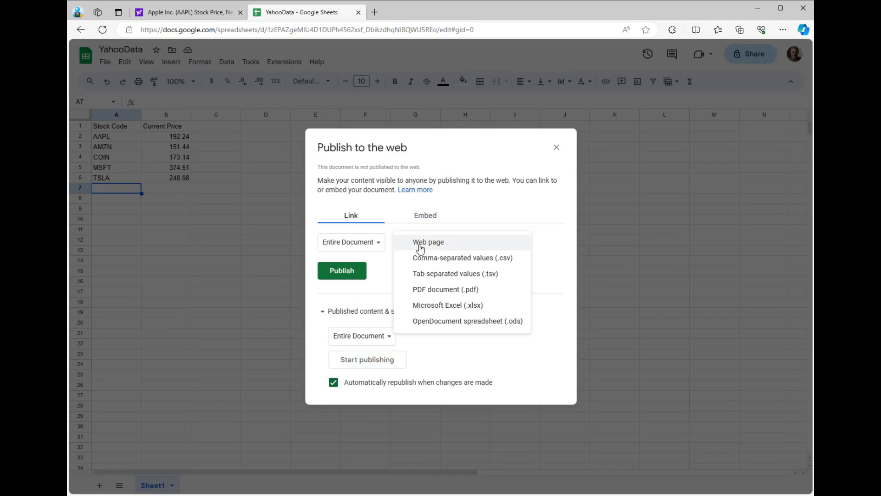
click(427, 305)
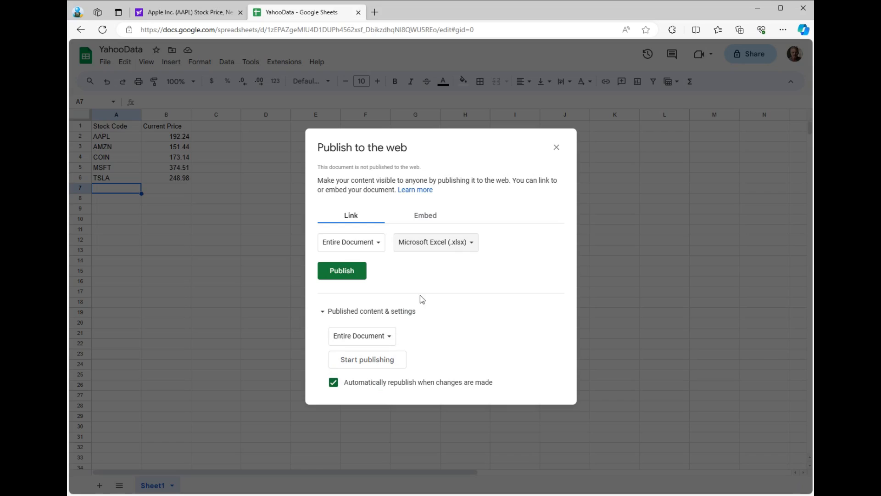
click(344, 271)
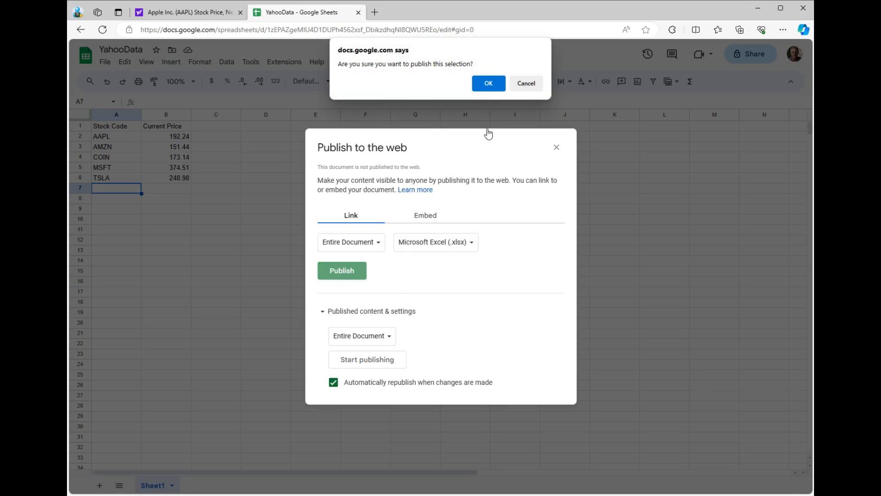
click(488, 83)
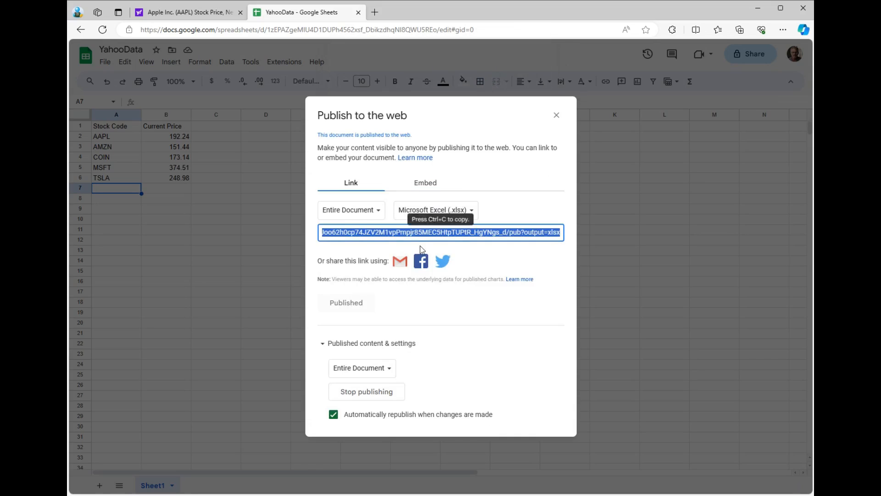
right_click(421, 236)
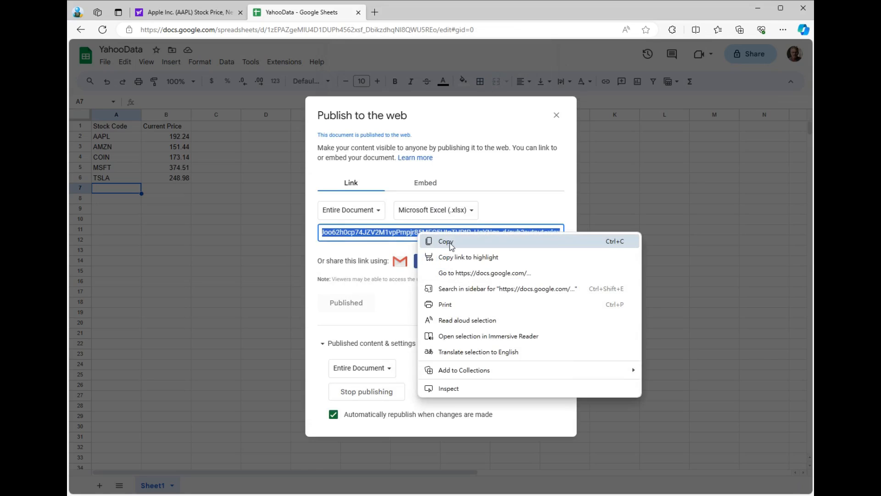
click(433, 242)
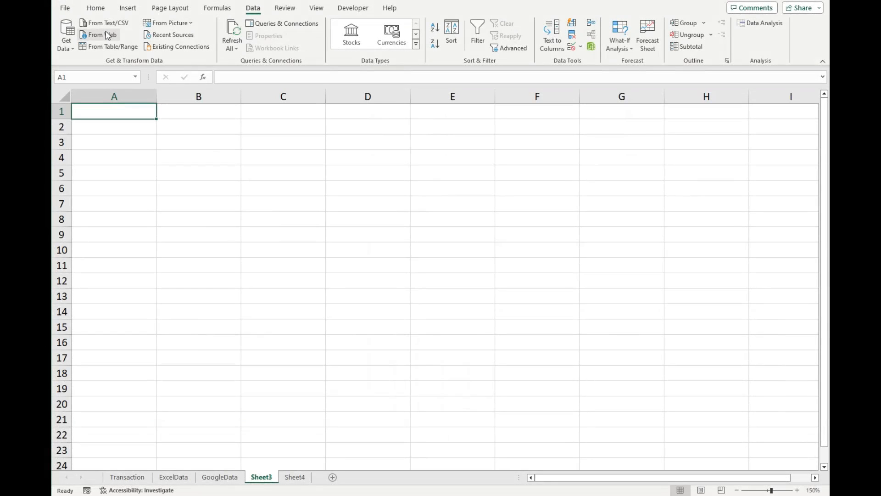
In Excel, import Sheet1 from the copied published link as a web query, load it to the workbook and dismiss the queries list.
click(108, 35)
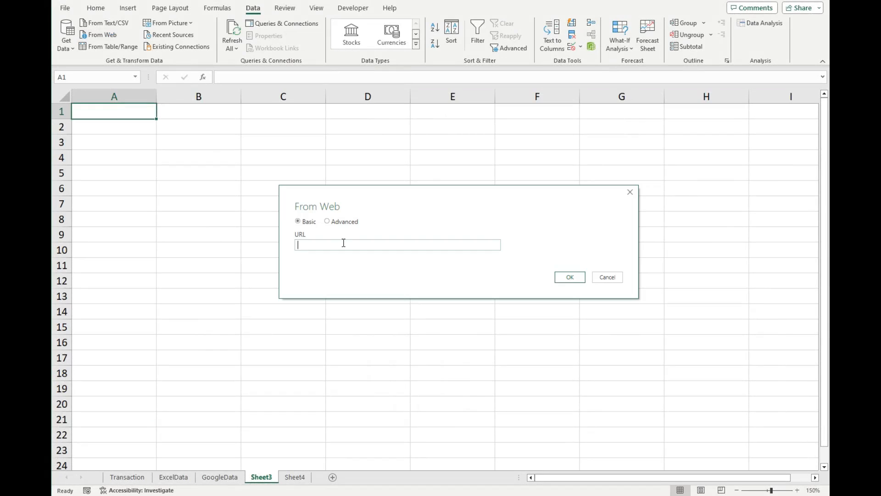
right_click(343, 242)
click(385, 287)
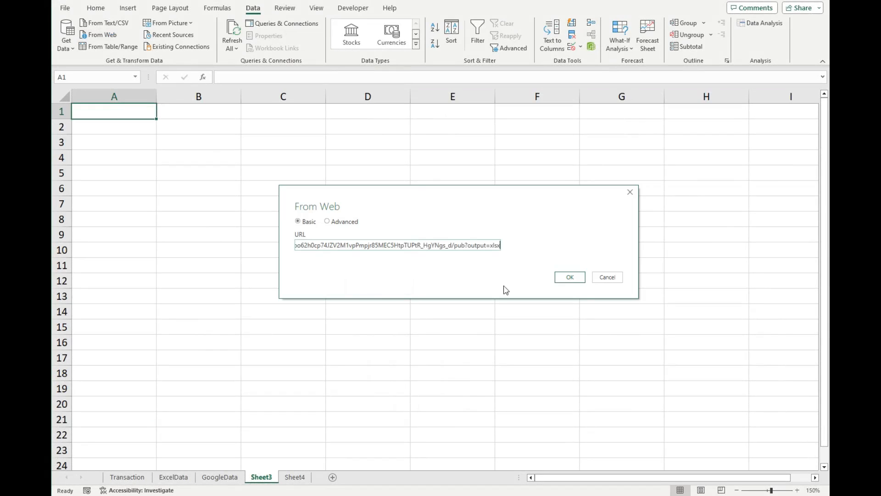
click(576, 278)
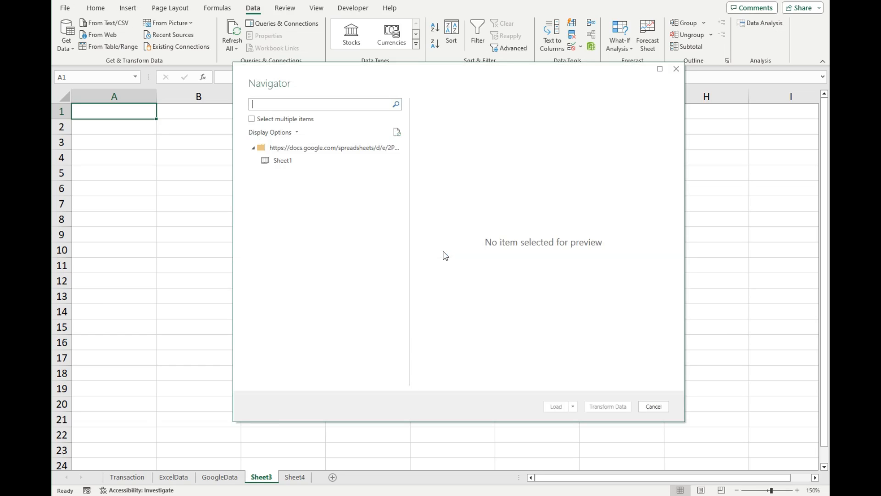
click(282, 161)
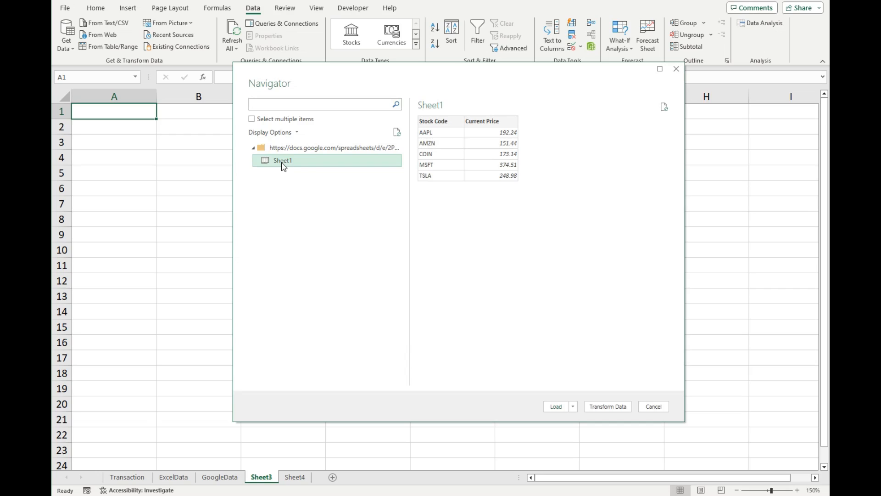
click(556, 406)
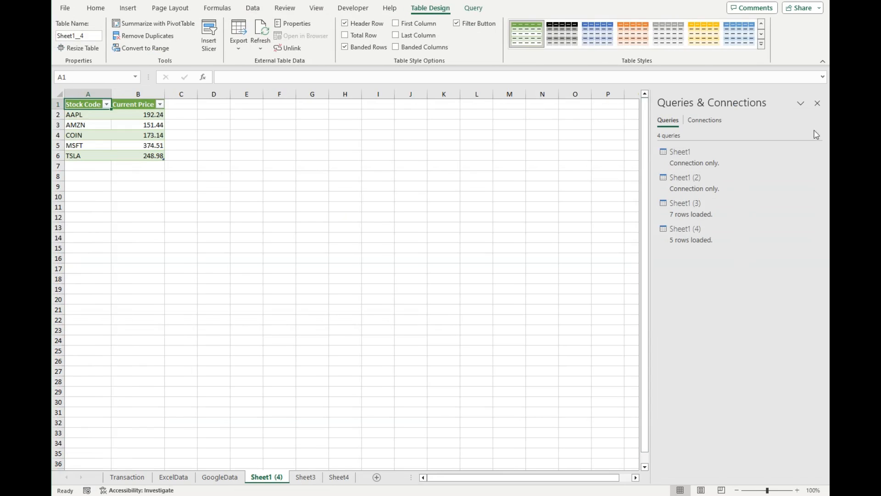
click(817, 103)
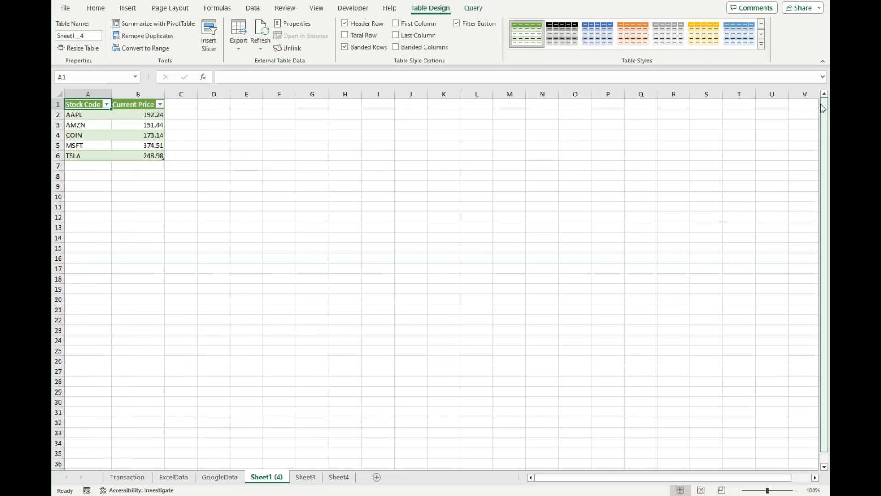
Rename the worksheet holding the newly imported stock table as YahooData.
right_click(277, 476)
click(319, 346)
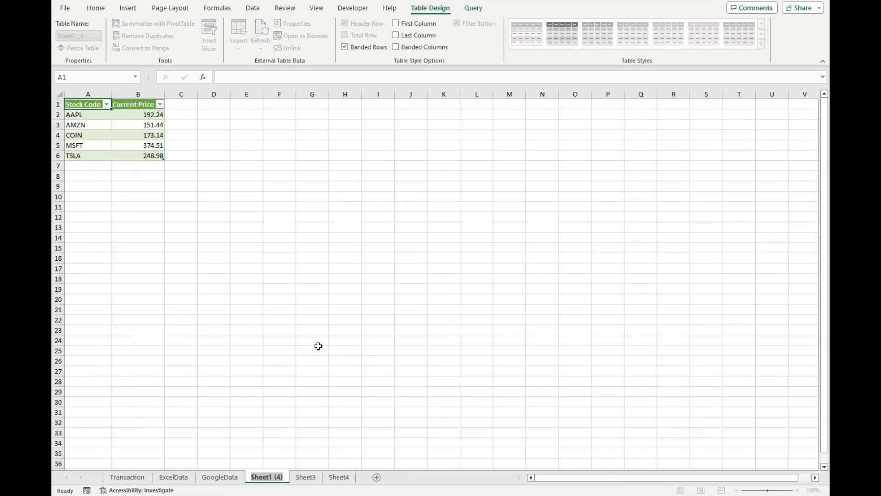
text(YahooDa)
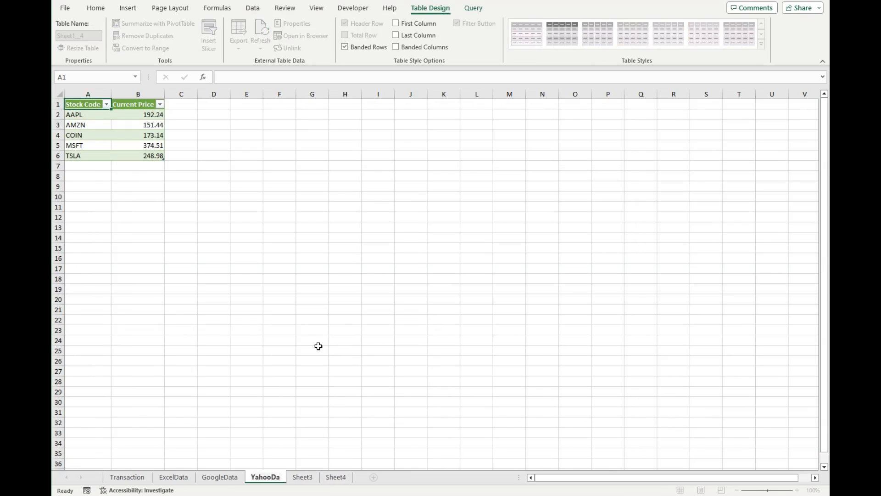
text(ta)
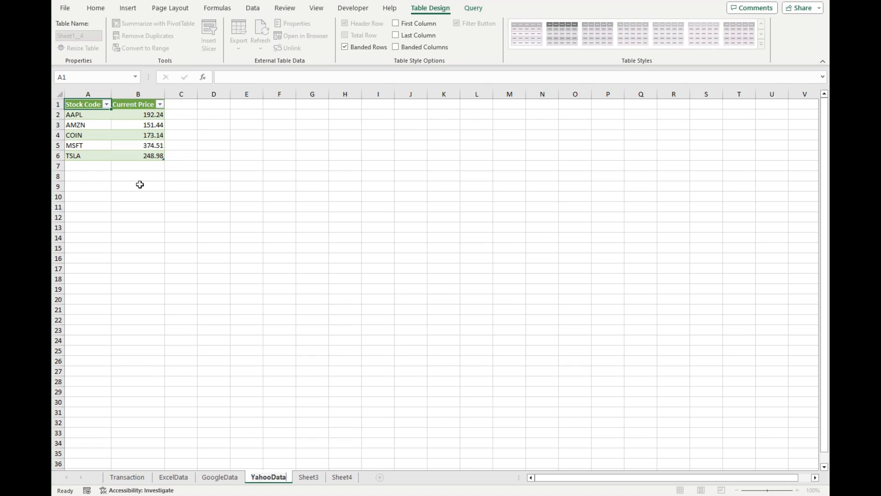
click(135, 167)
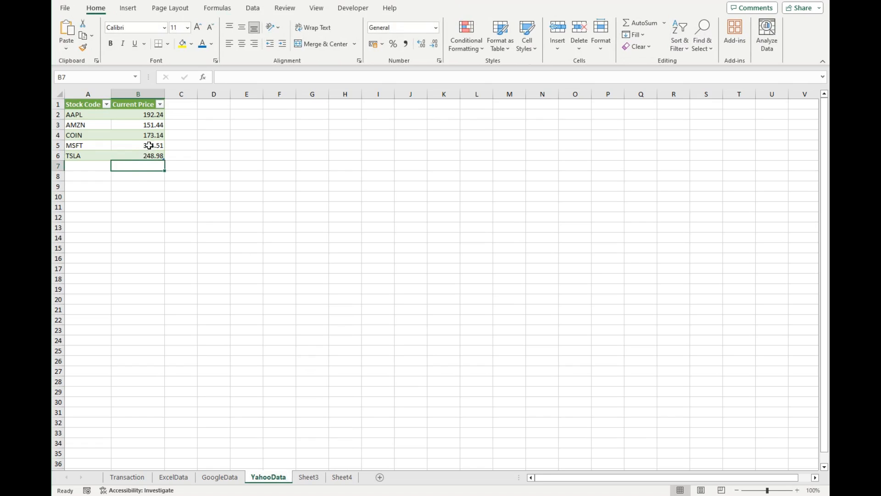
Set the query behind the YahooData table to refresh automatically every 5 minutes.
click(147, 114)
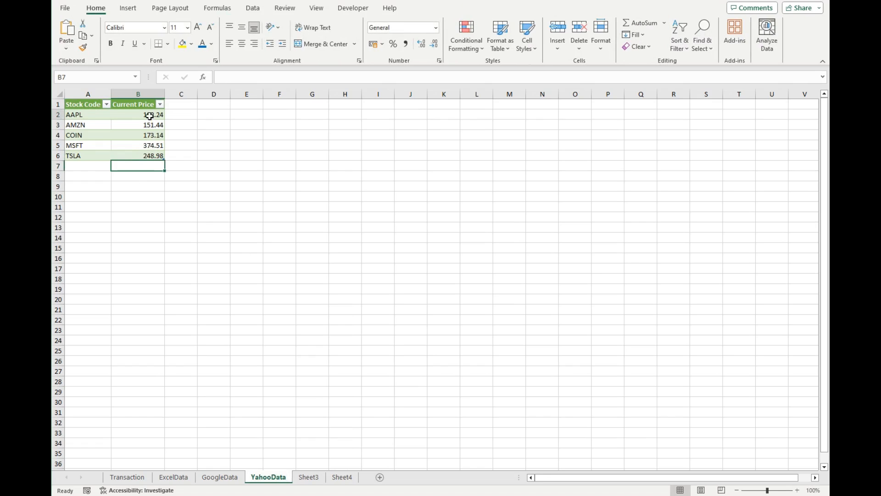
click(253, 8)
click(265, 36)
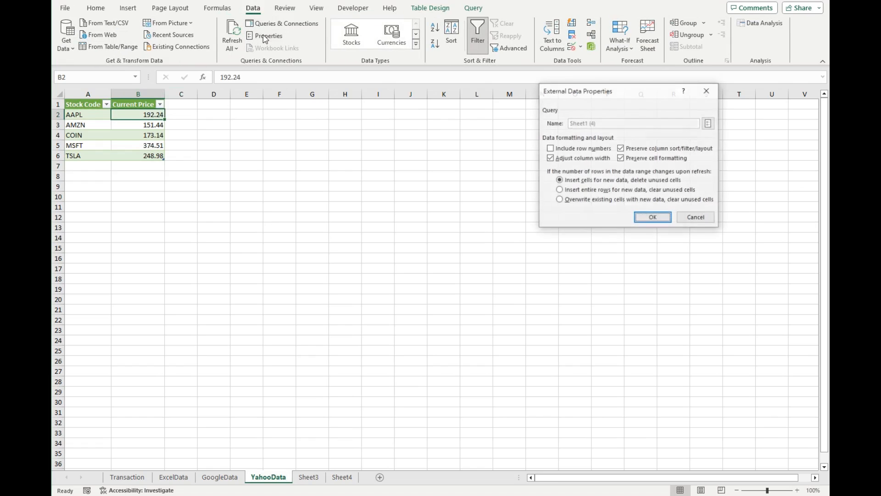
click(709, 124)
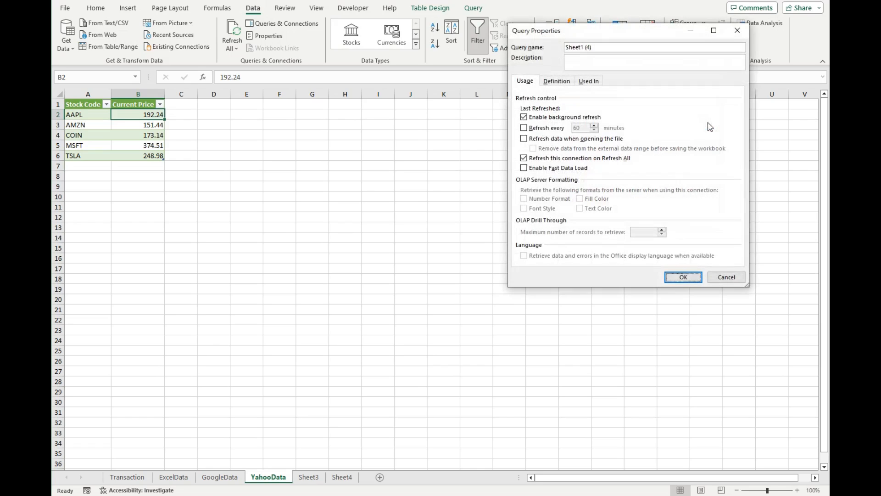
click(557, 130)
drag(583, 129, 540, 128)
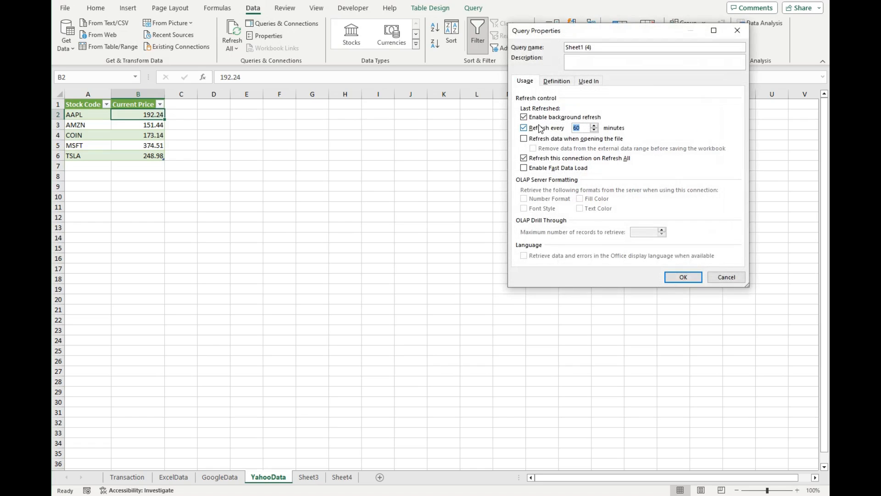
click(694, 279)
click(653, 218)
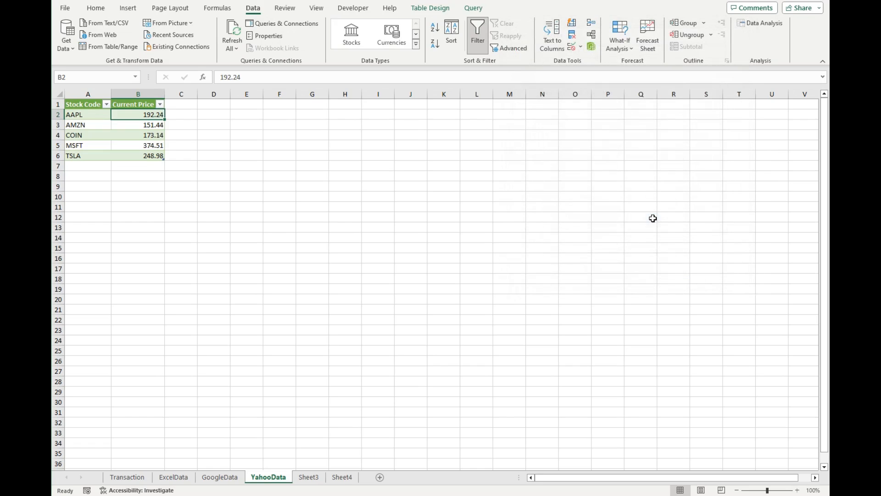
In Transaction cell D2, enter a VLOOKUP of A2 in YahooData!A2:B20 that returns column 2 as the Yahoo price.
click(130, 479)
click(358, 131)
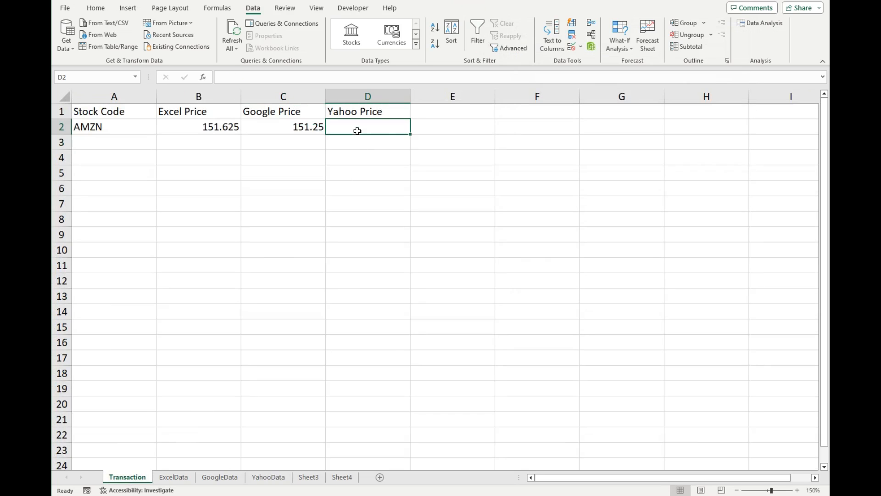
text(=VLO)
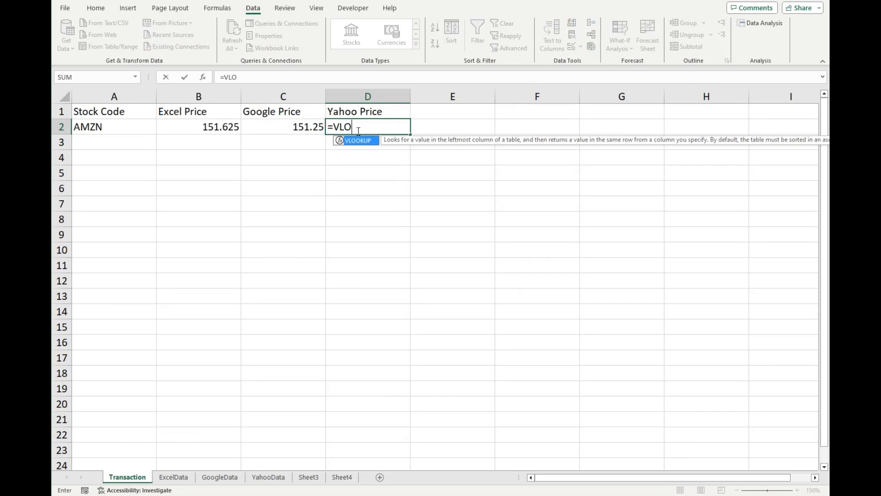
key(Tab)
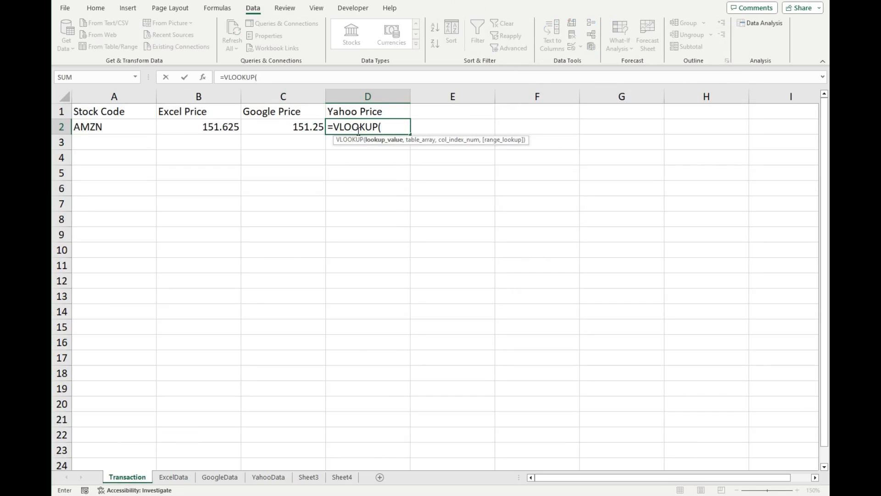
click(128, 131)
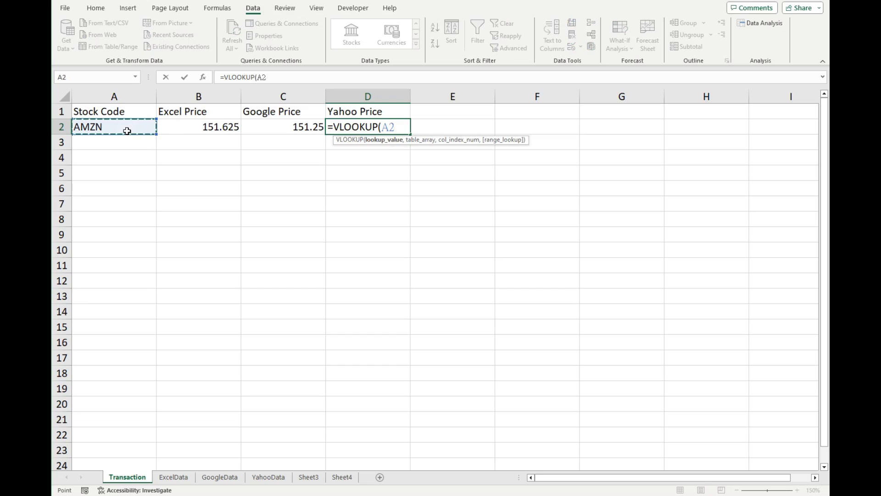
text(,)
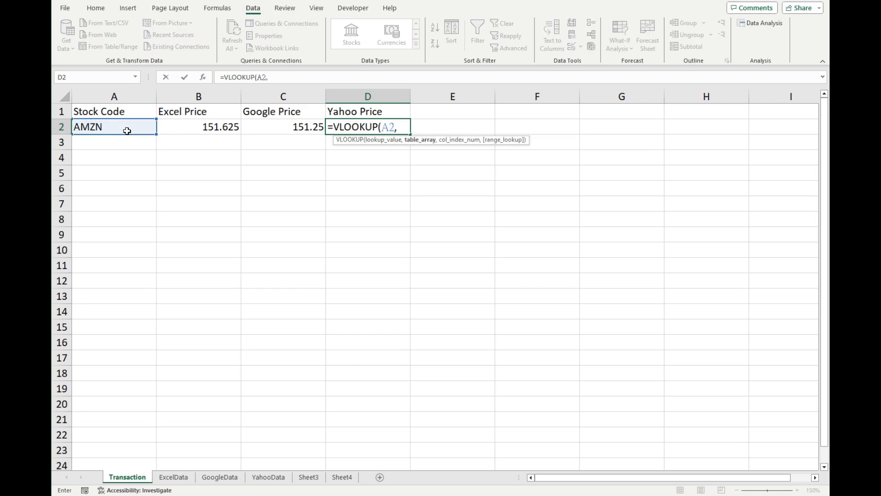
click(268, 476)
drag(81, 116, 142, 299)
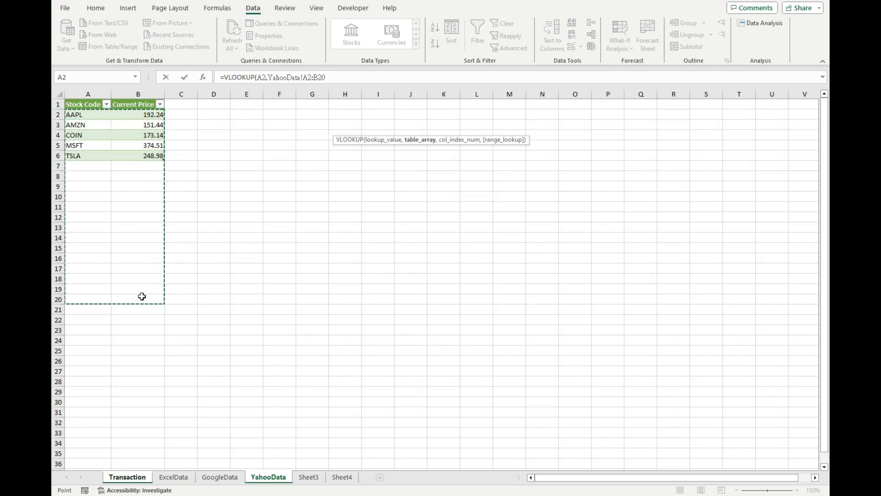
click(344, 81)
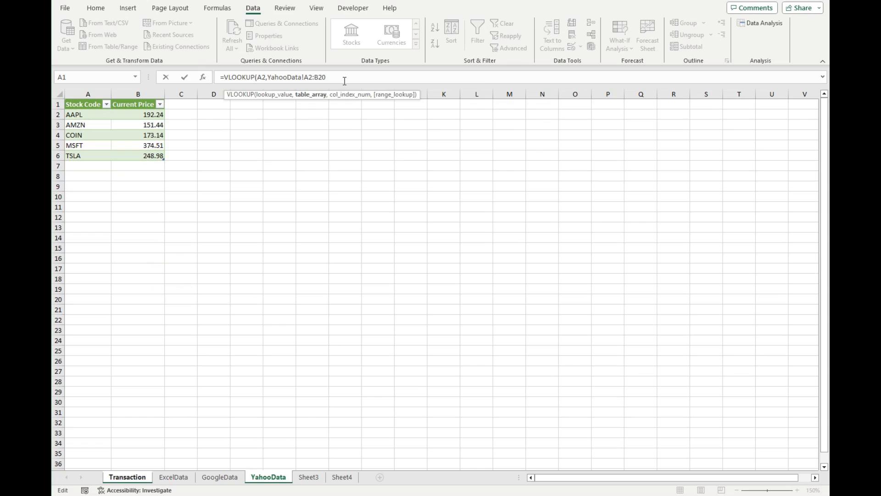
text(,2)
key(Return)
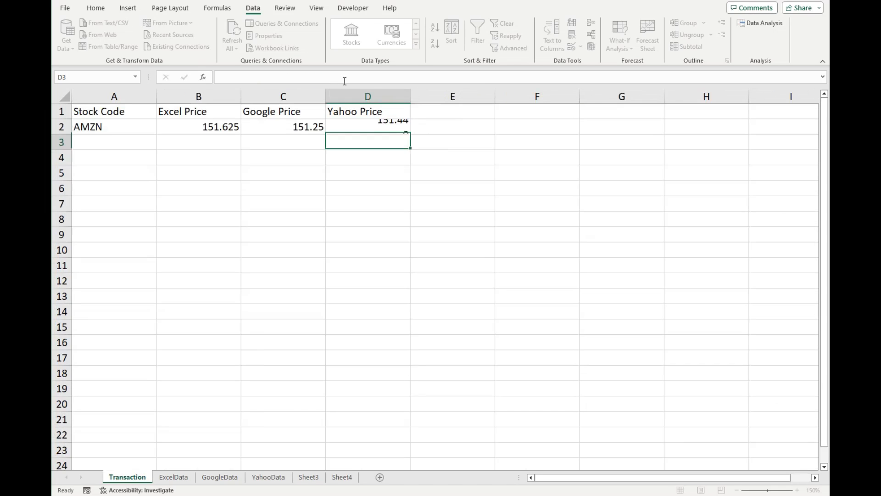
Add stock code COIN in A3 of the Transaction sheet and fill the B2:D2 price formulas down to row 3.
click(121, 146)
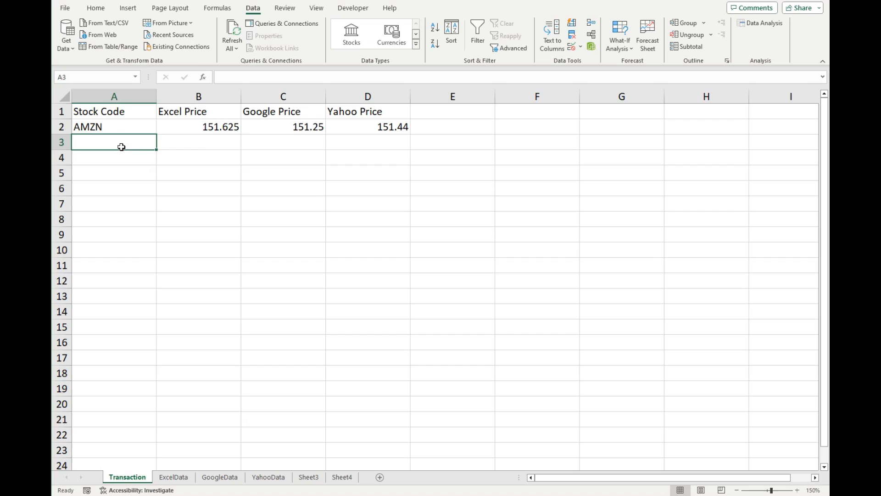
text(COIN)
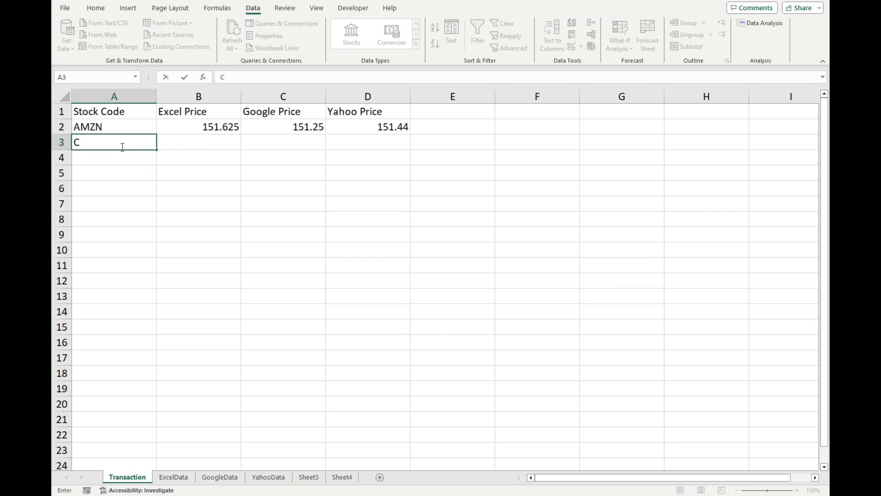
click(184, 130)
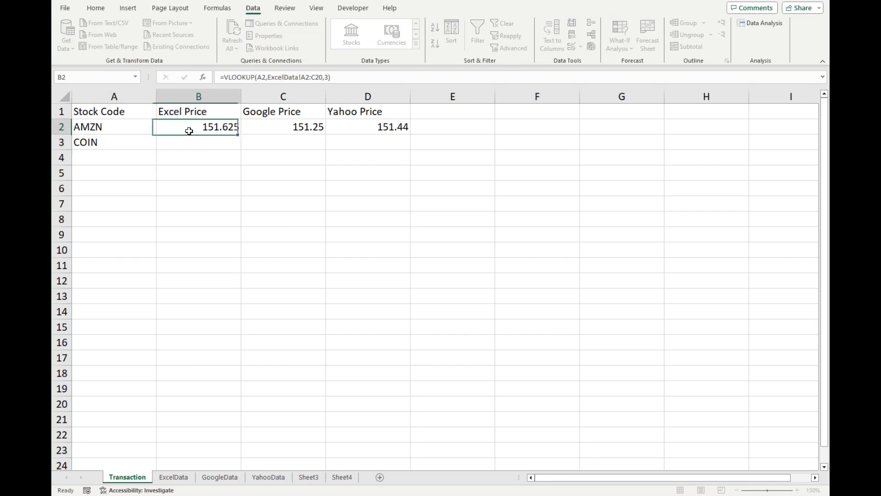
shift+click(381, 131)
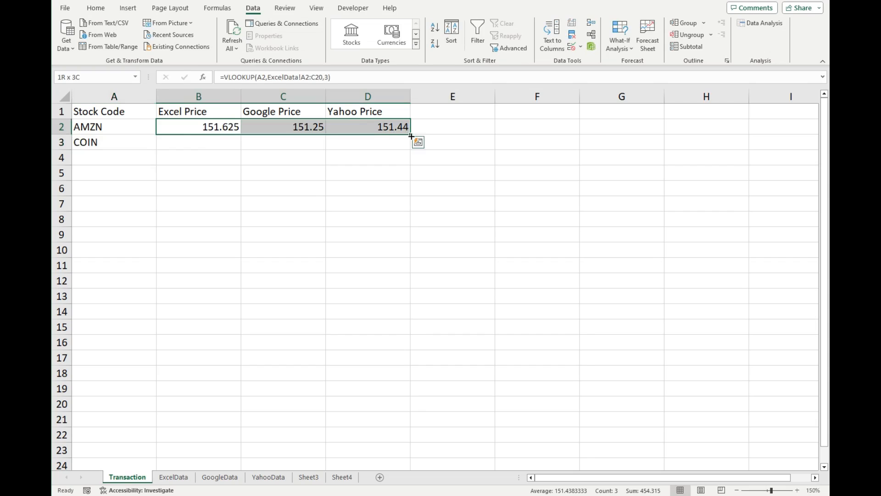
drag(411, 134, 411, 146)
Refresh all data connections and linked data types in the workbook.
click(219, 161)
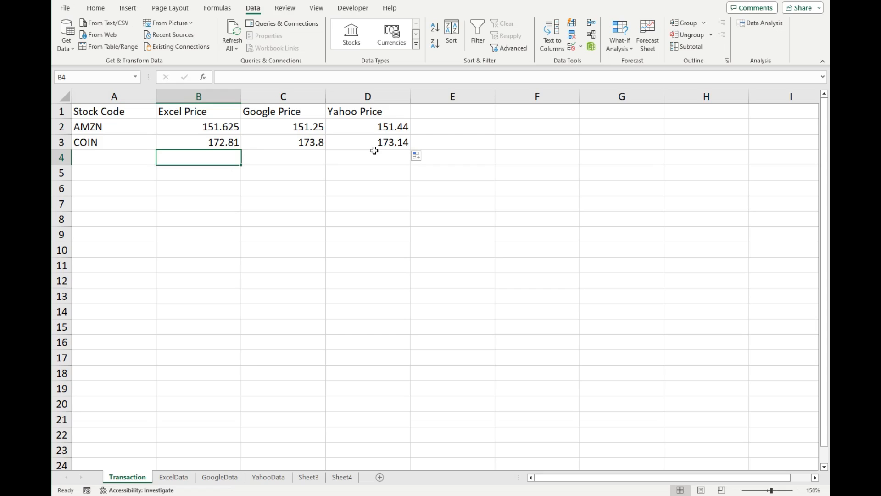
click(238, 28)
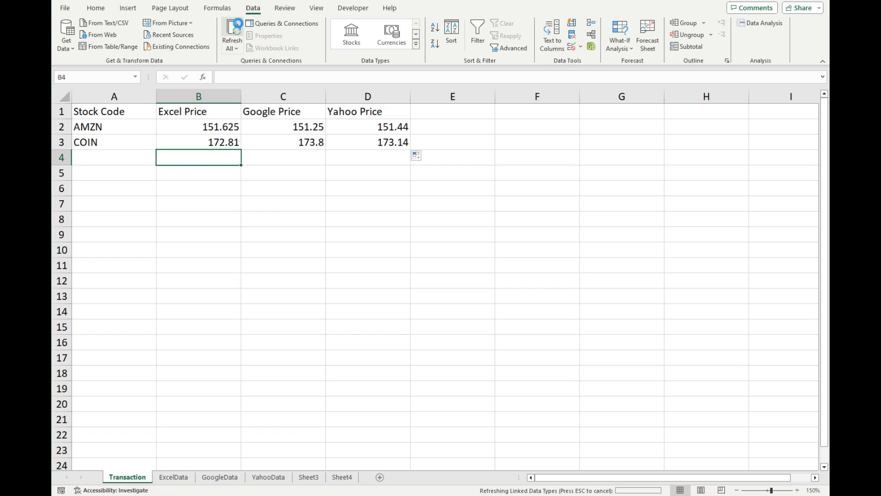